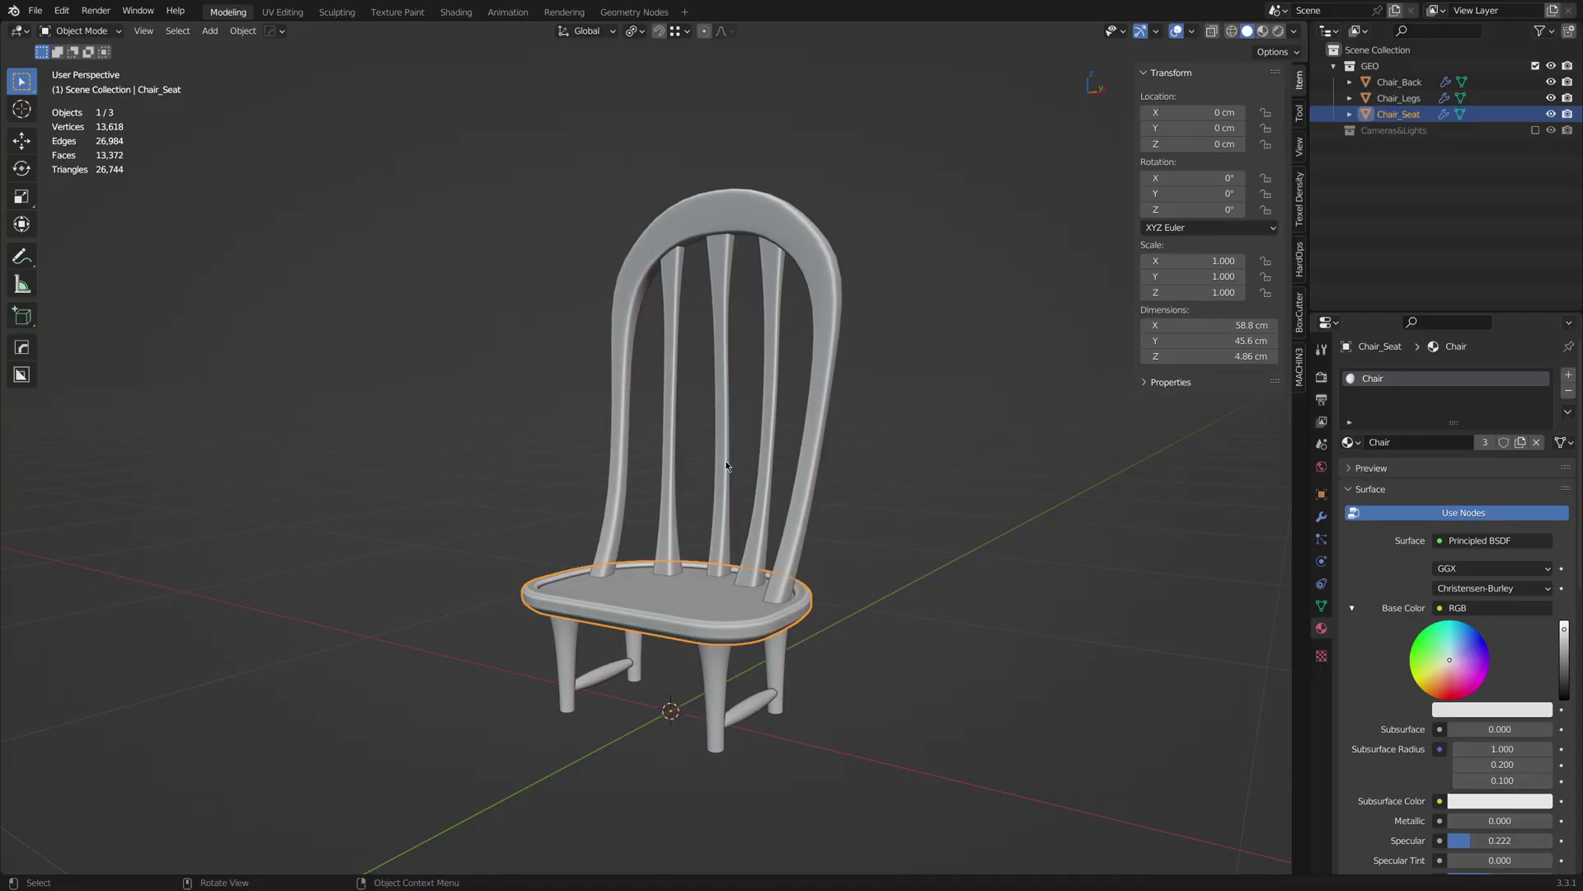
Select Chair_Back, then Chair_Legs, and switch to the UV Editing workspace.
{"action": "left_click", "coordinate": [725, 460]}
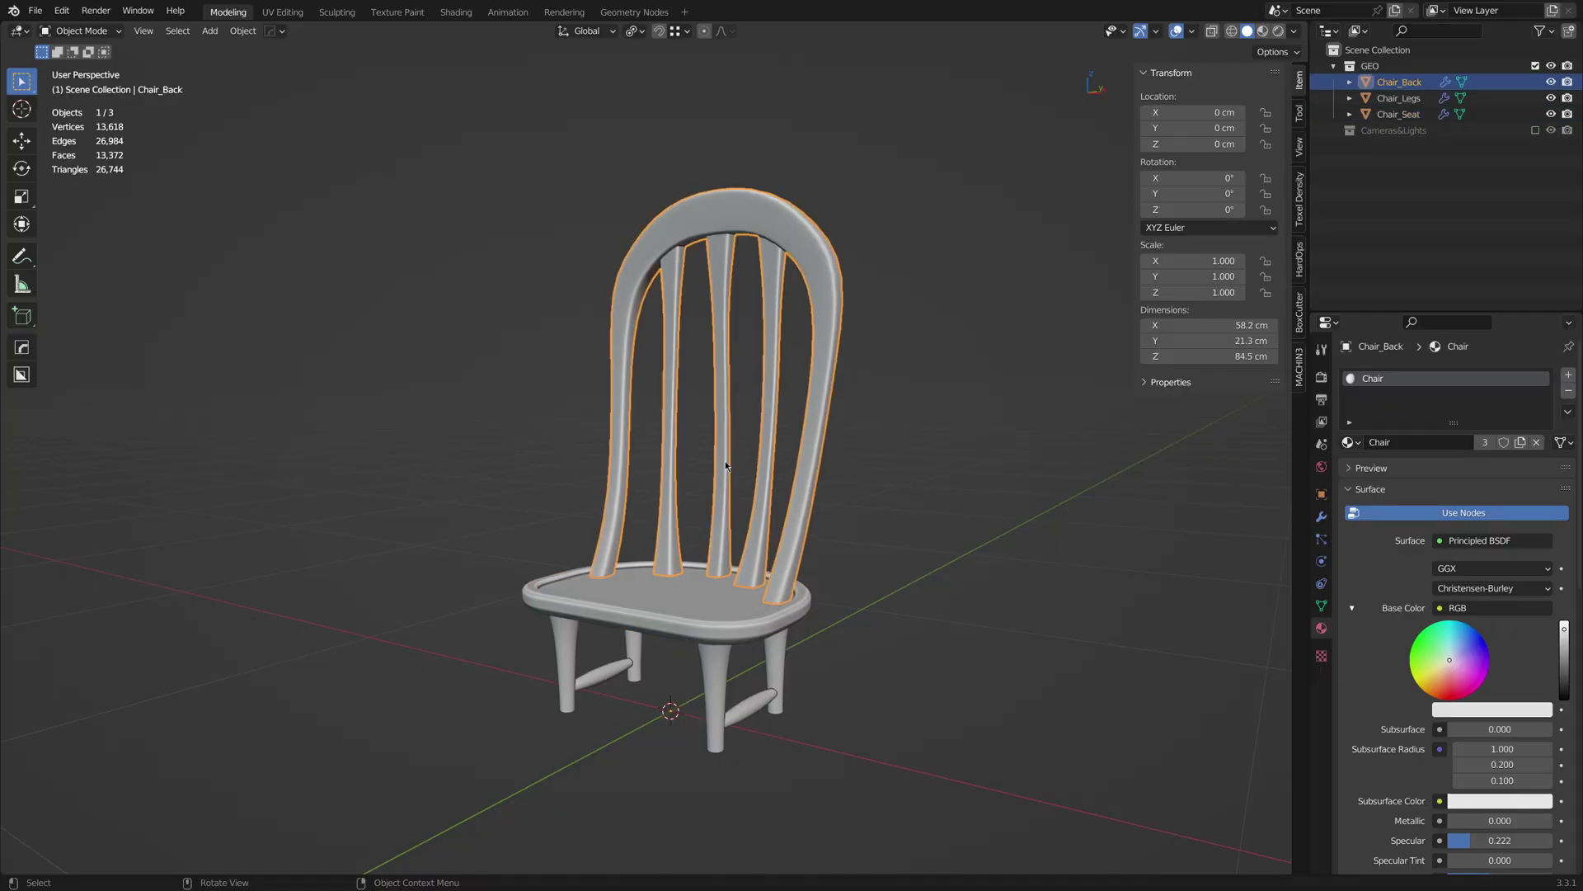
{"action": "left_click", "coordinate": [1398, 97]}
{"action": "left_click", "coordinate": [1399, 97]}
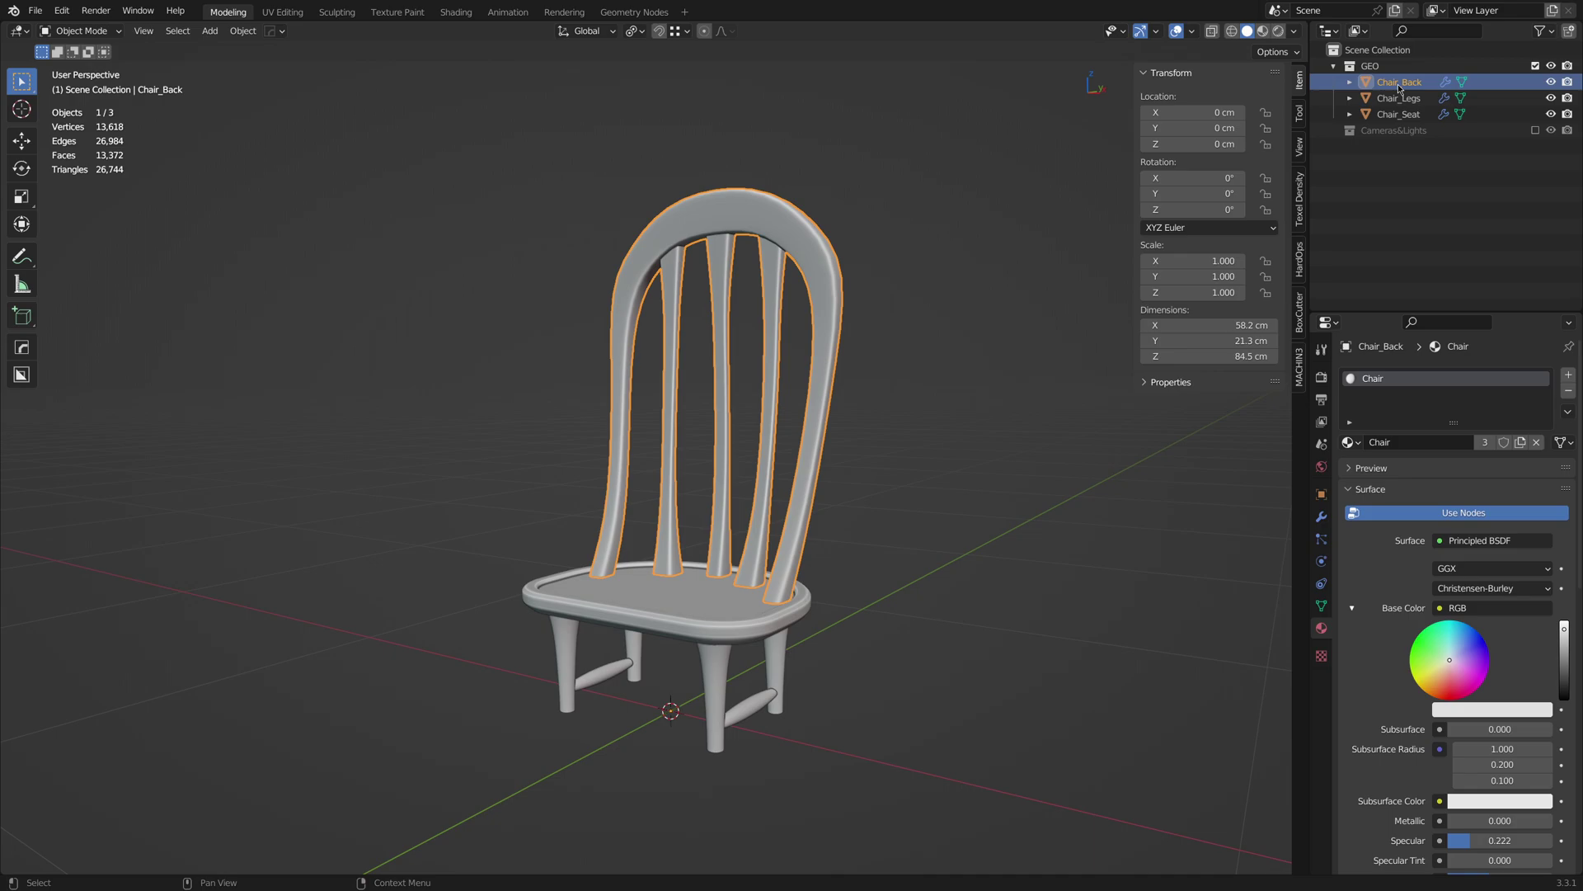
{"action": "left_click", "coordinate": [283, 12]}
Inspect the UV islands of Chair_Legs, Chair_Seat and Chair_Back one at a time in Edit Mode.
{"action": "left_click", "coordinate": [998, 520]}
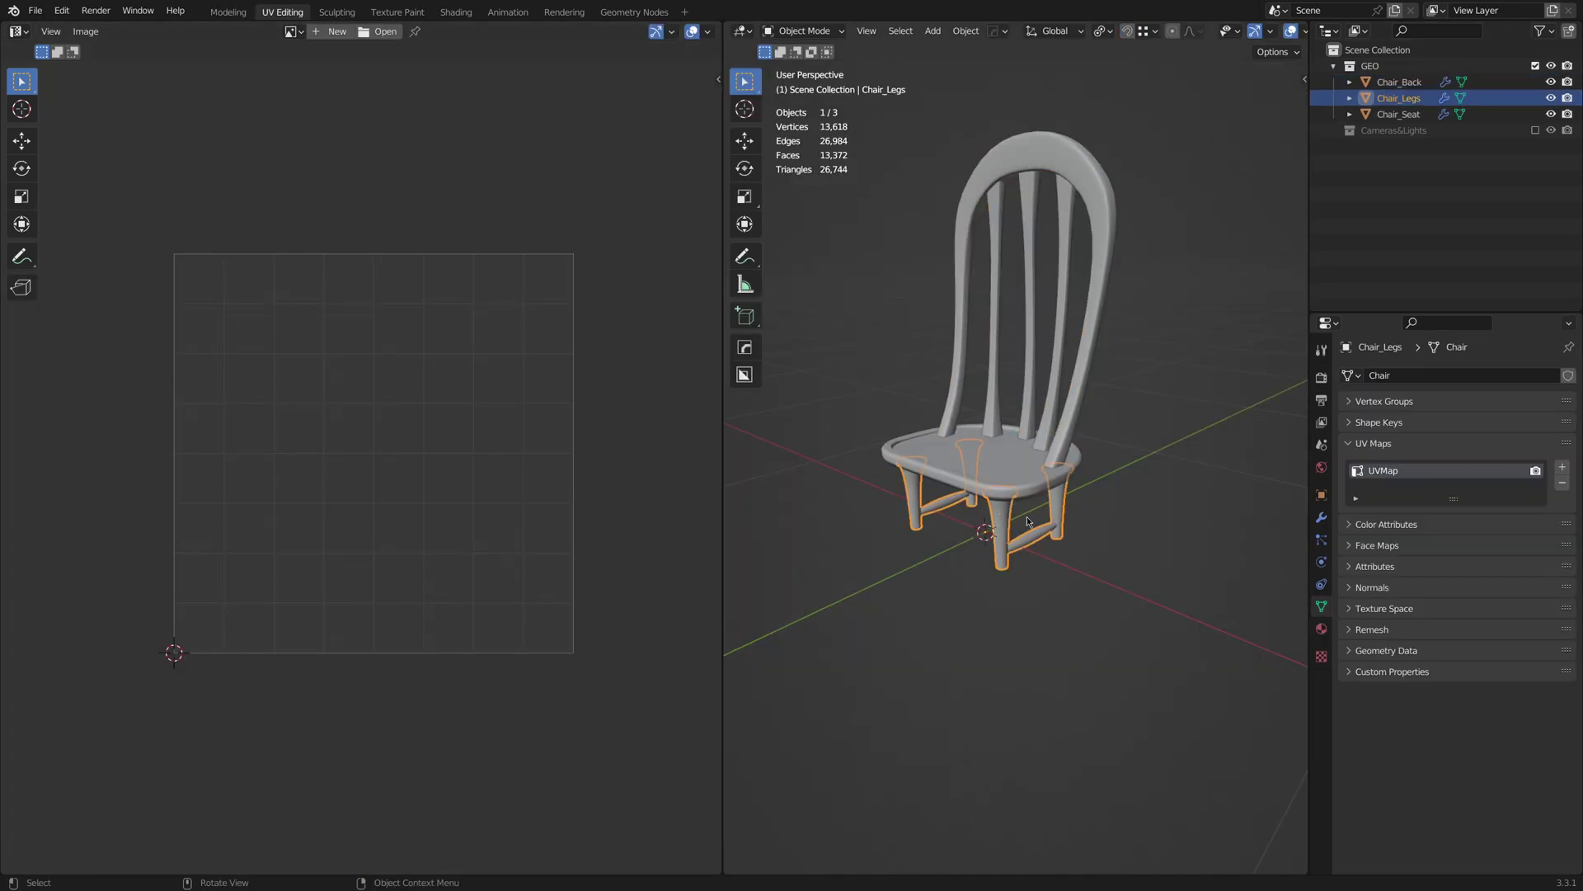
{"action": "key", "text": "Tab"}
{"action": "key", "text": "a"}
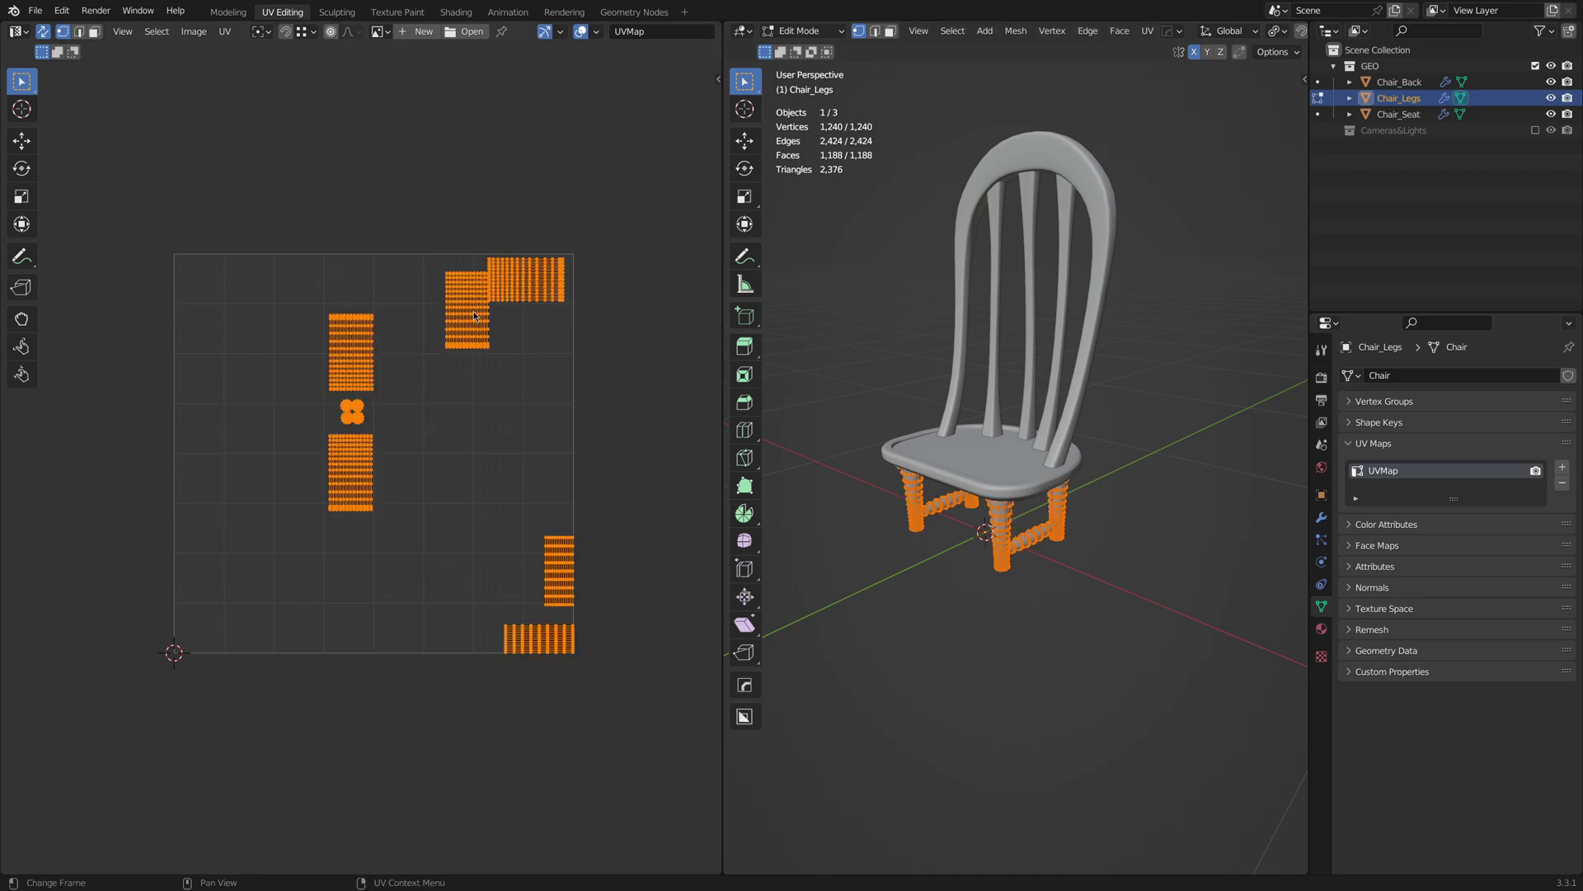
{"action": "key", "text": "alt+a"}
{"action": "key", "text": "Tab"}
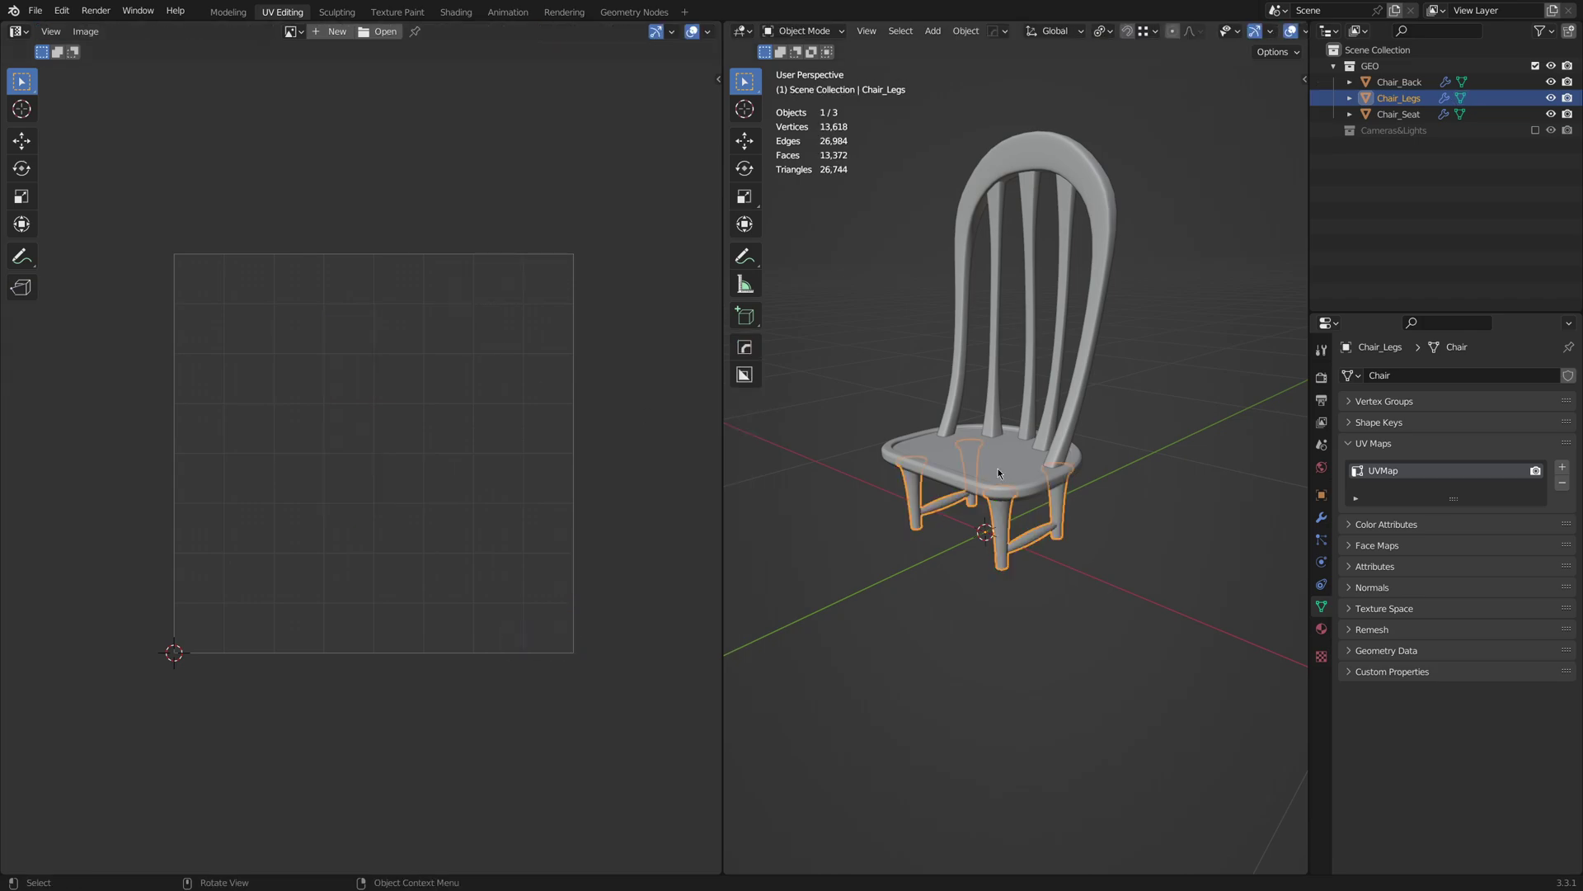
{"action": "left_click", "coordinate": [981, 450]}
{"action": "key", "text": "Tab"}
{"action": "key", "text": "a"}
{"action": "key", "text": "alt+a"}
{"action": "key", "text": "Tab"}
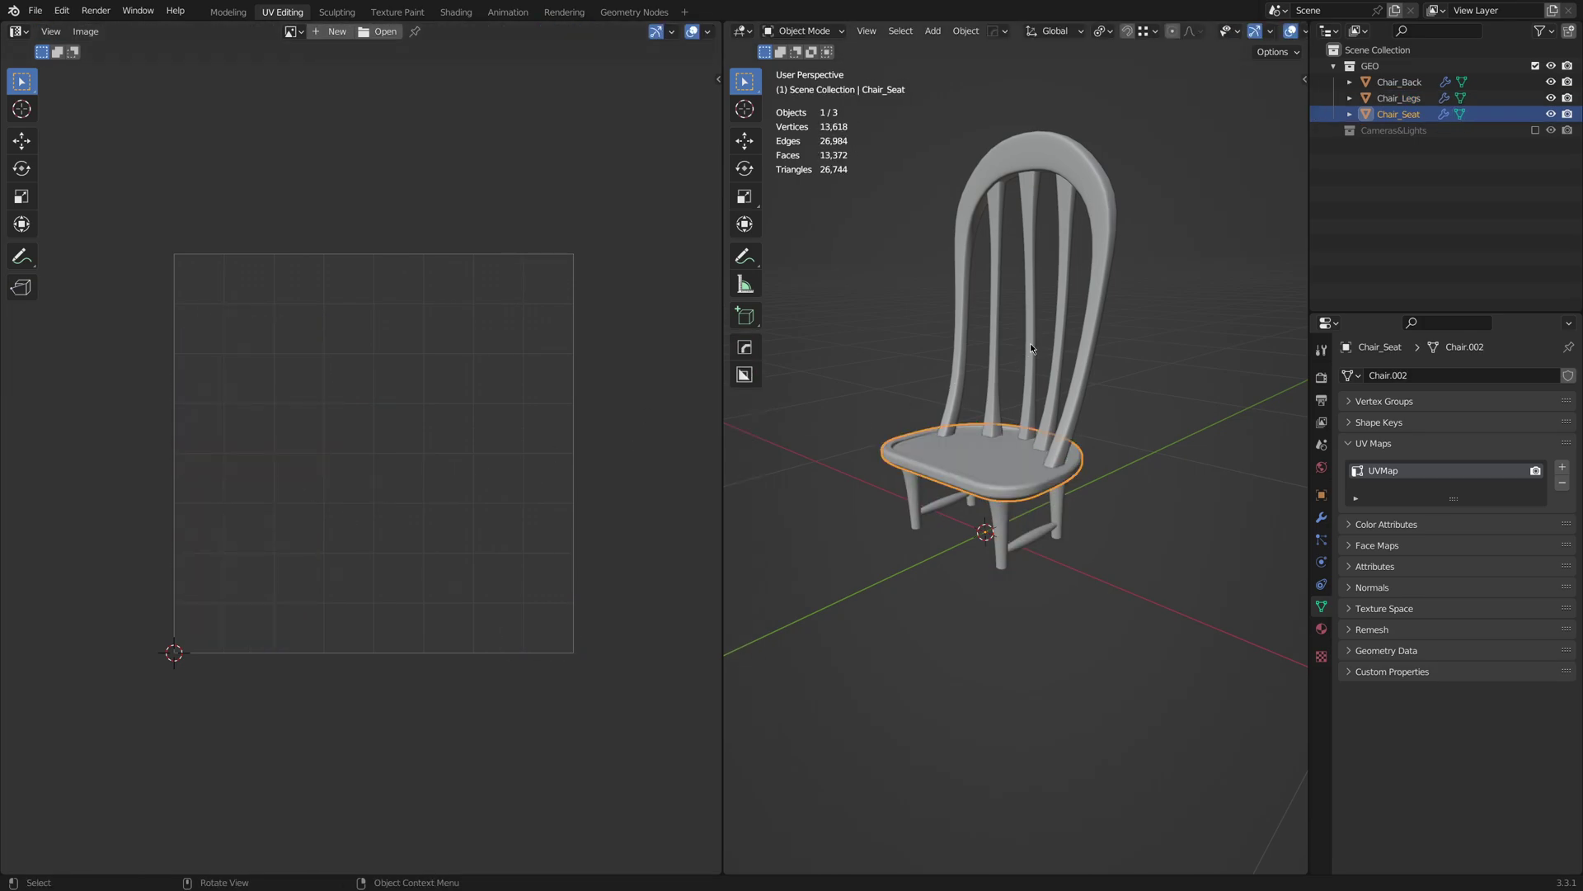
{"action": "left_click", "coordinate": [948, 387]}
{"action": "key", "text": "Tab"}
{"action": "key", "text": "Tab"}
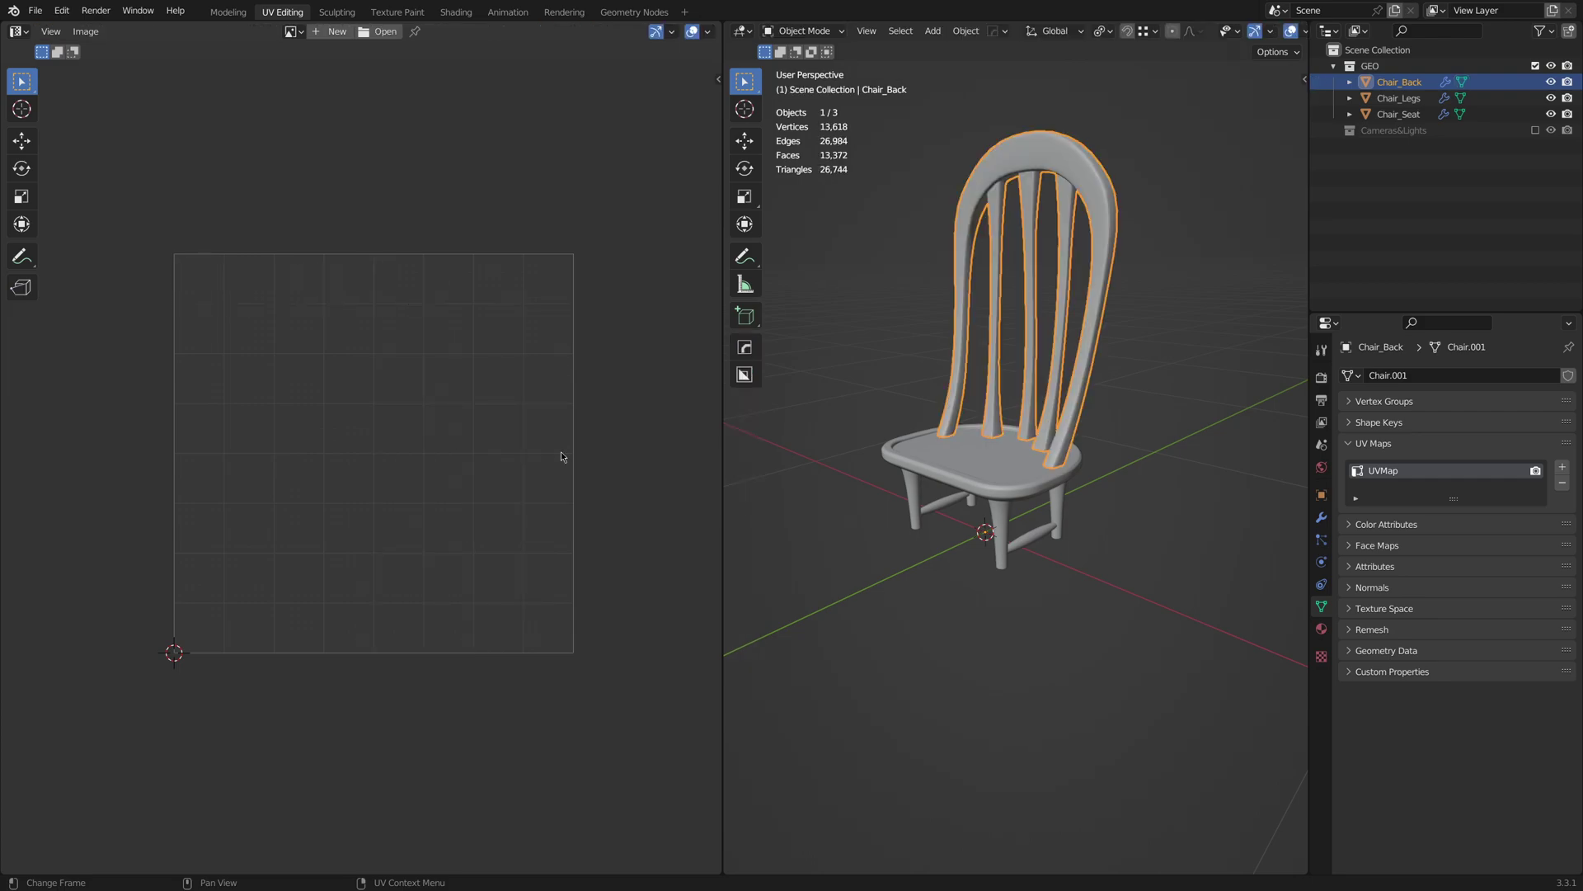
Select all three chair parts, view their combined UV layout, then return to Object Mode.
{"action": "left_click", "coordinate": [1029, 457]}
{"action": "left_click", "coordinate": [1004, 517], "text": "shift"}
{"action": "left_click", "coordinate": [1031, 397], "text": "shift"}
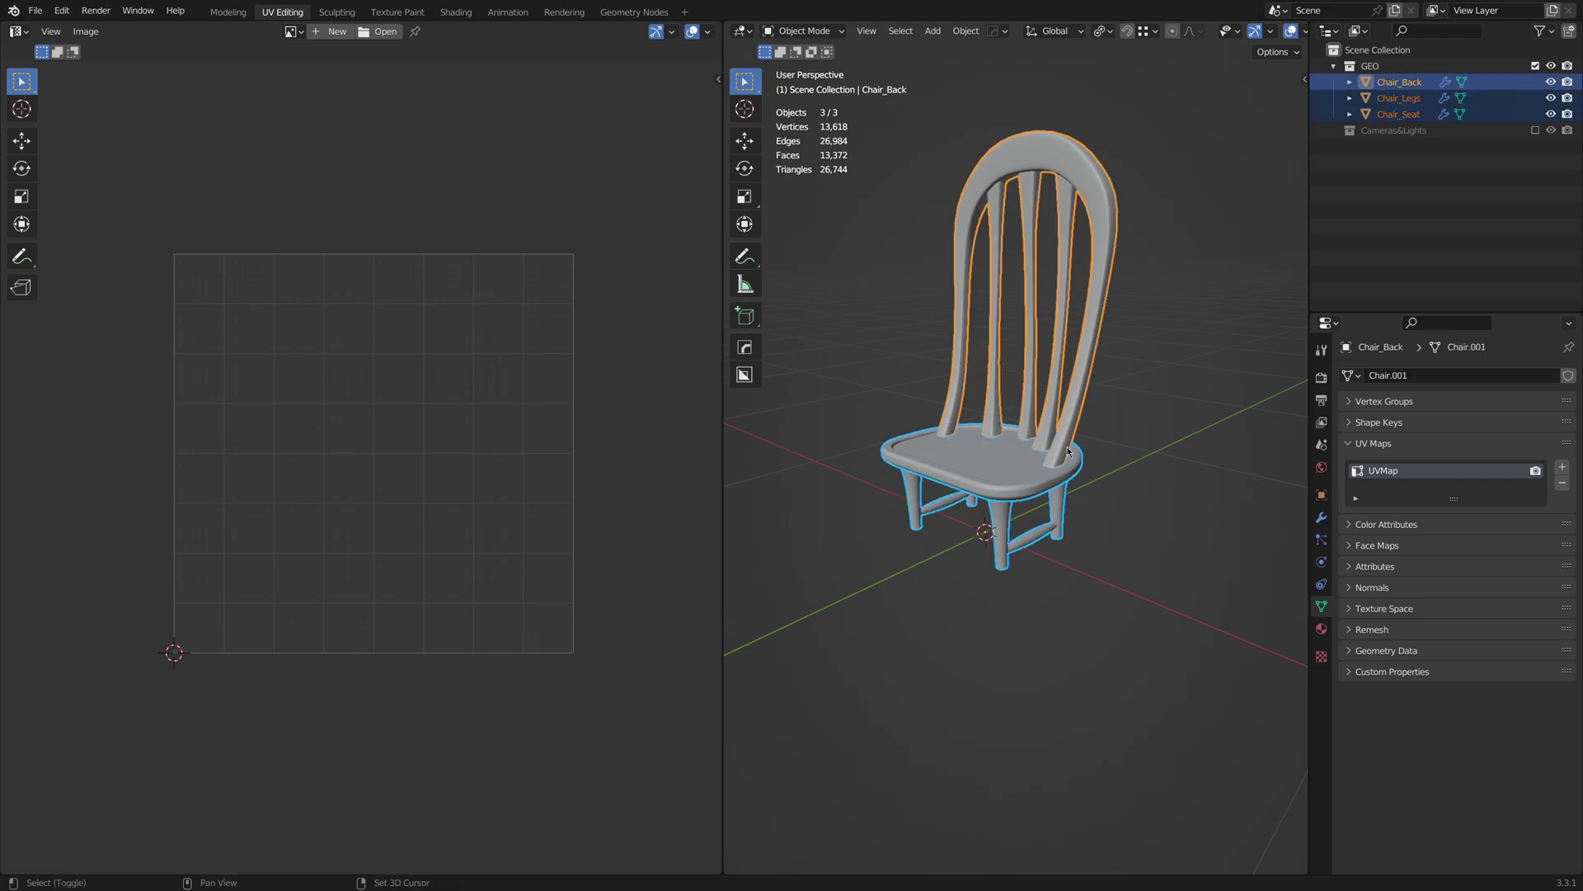
{"action": "key", "text": "Tab"}
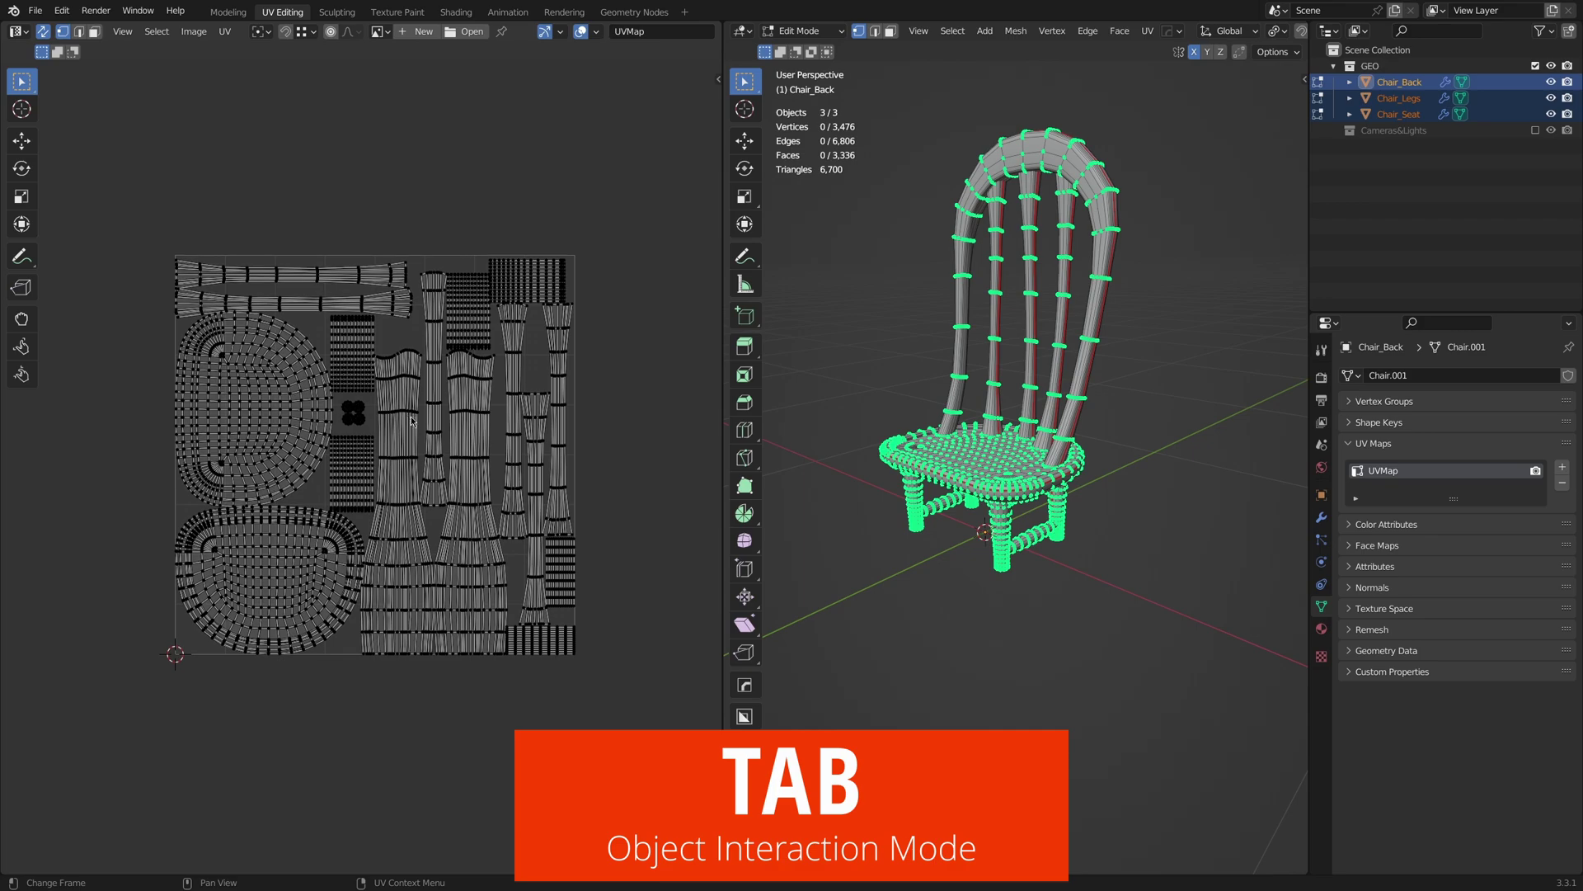
{"action": "key", "text": "a"}
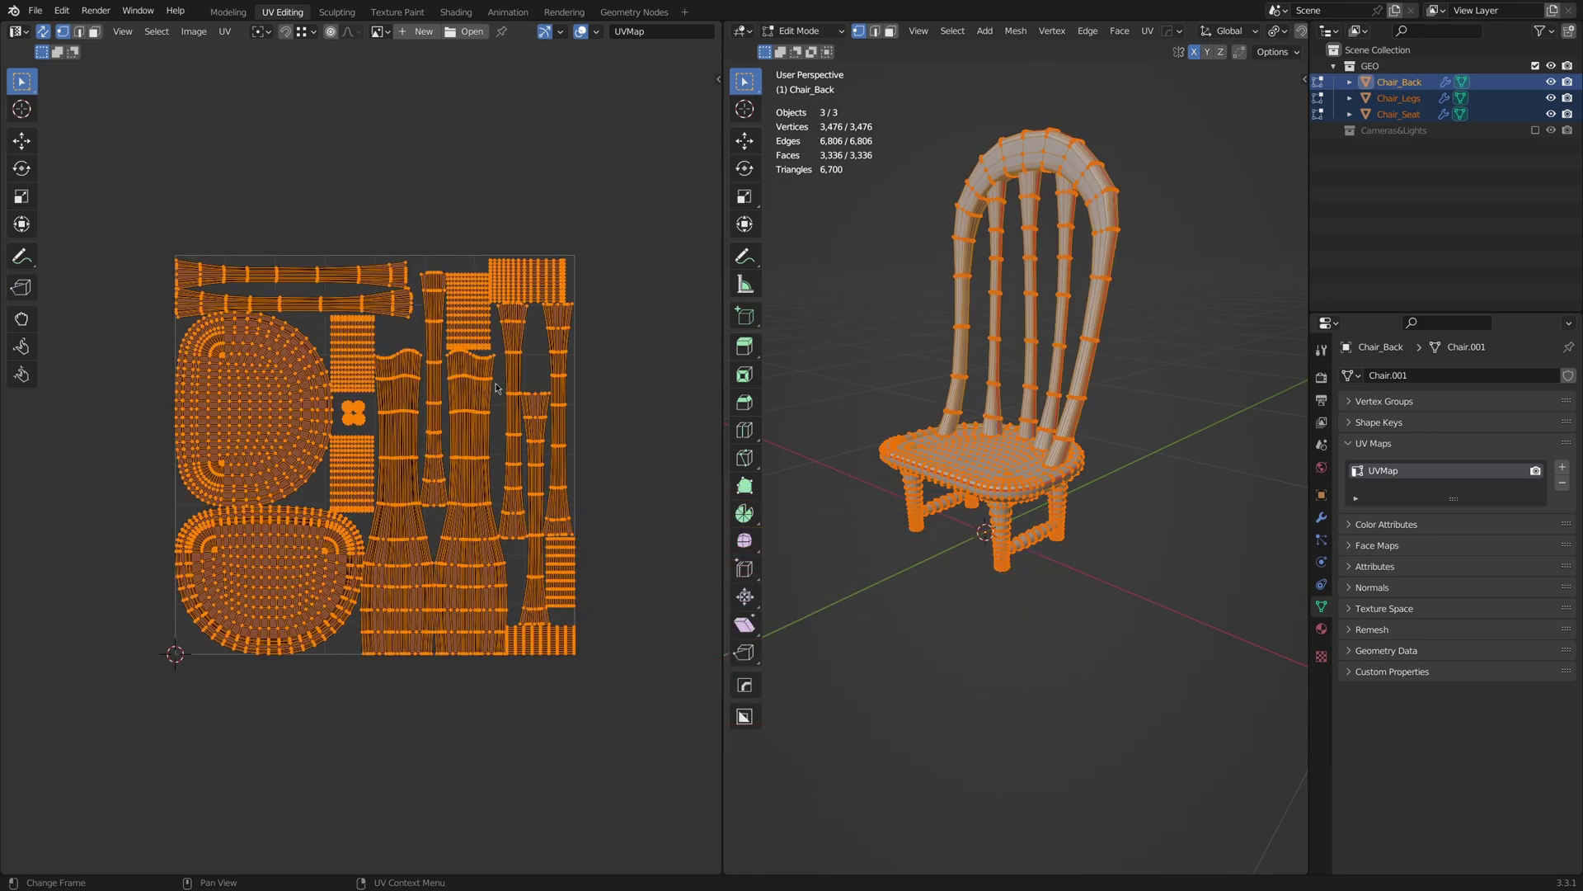
{"action": "scroll", "coordinate": [496, 388], "scroll_direction": "up", "scroll_amount": 5}
{"action": "scroll", "coordinate": [356, 480], "scroll_direction": "down", "scroll_amount": 2}
{"action": "scroll", "coordinate": [342, 614], "scroll_direction": "down", "scroll_amount": 2}
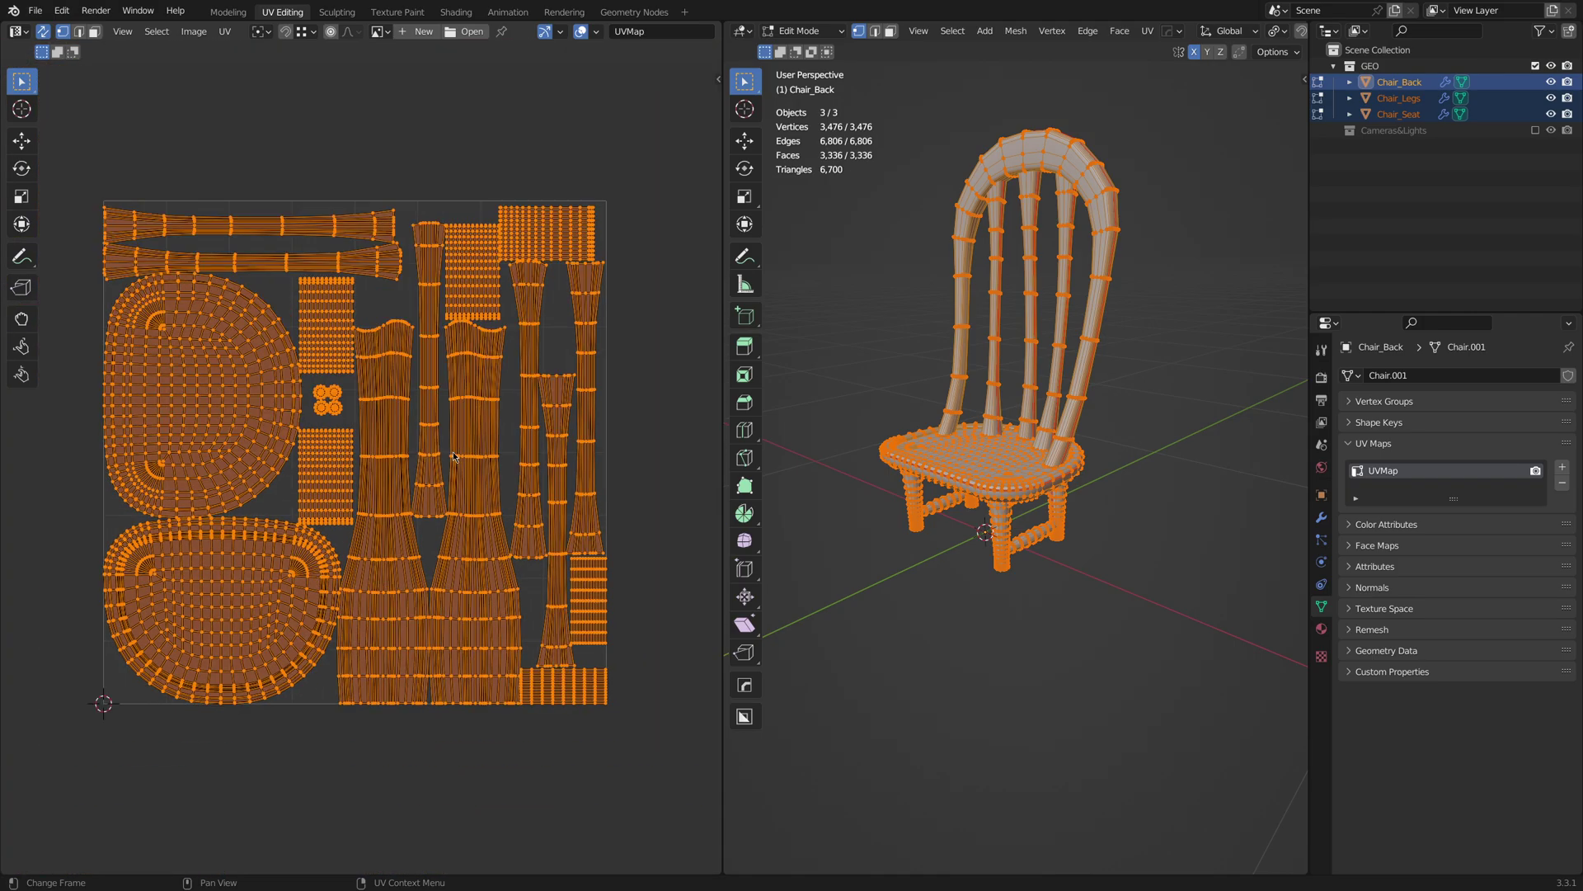
{"action": "key", "text": "Tab"}
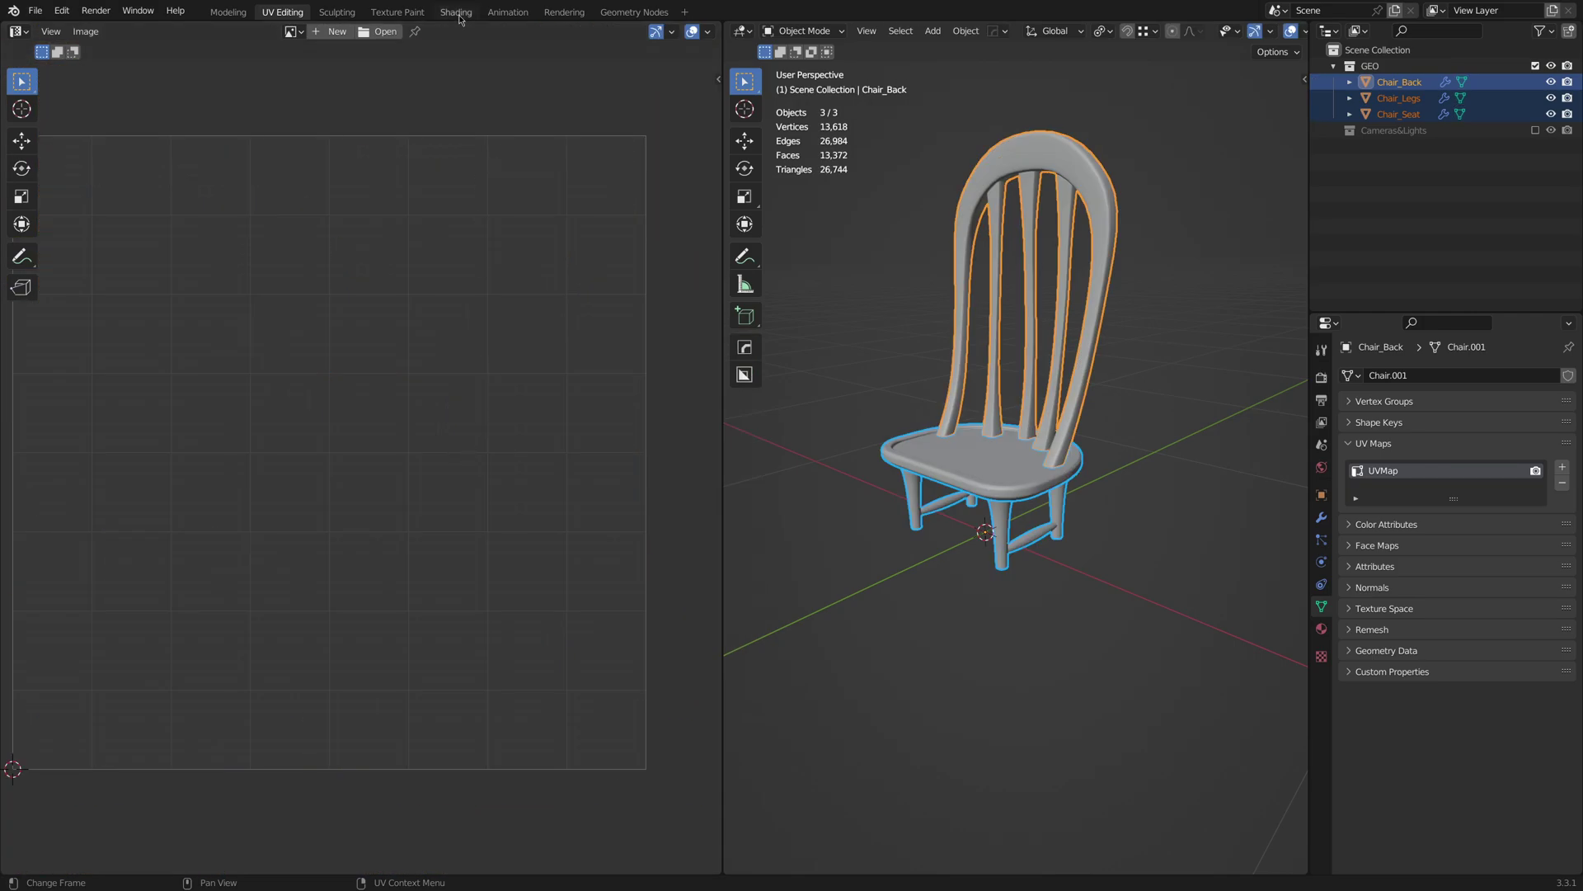
In the Shading workspace, make the image panel a UV Editor framing the chair's UVs.
{"action": "left_click", "coordinate": [458, 13]}
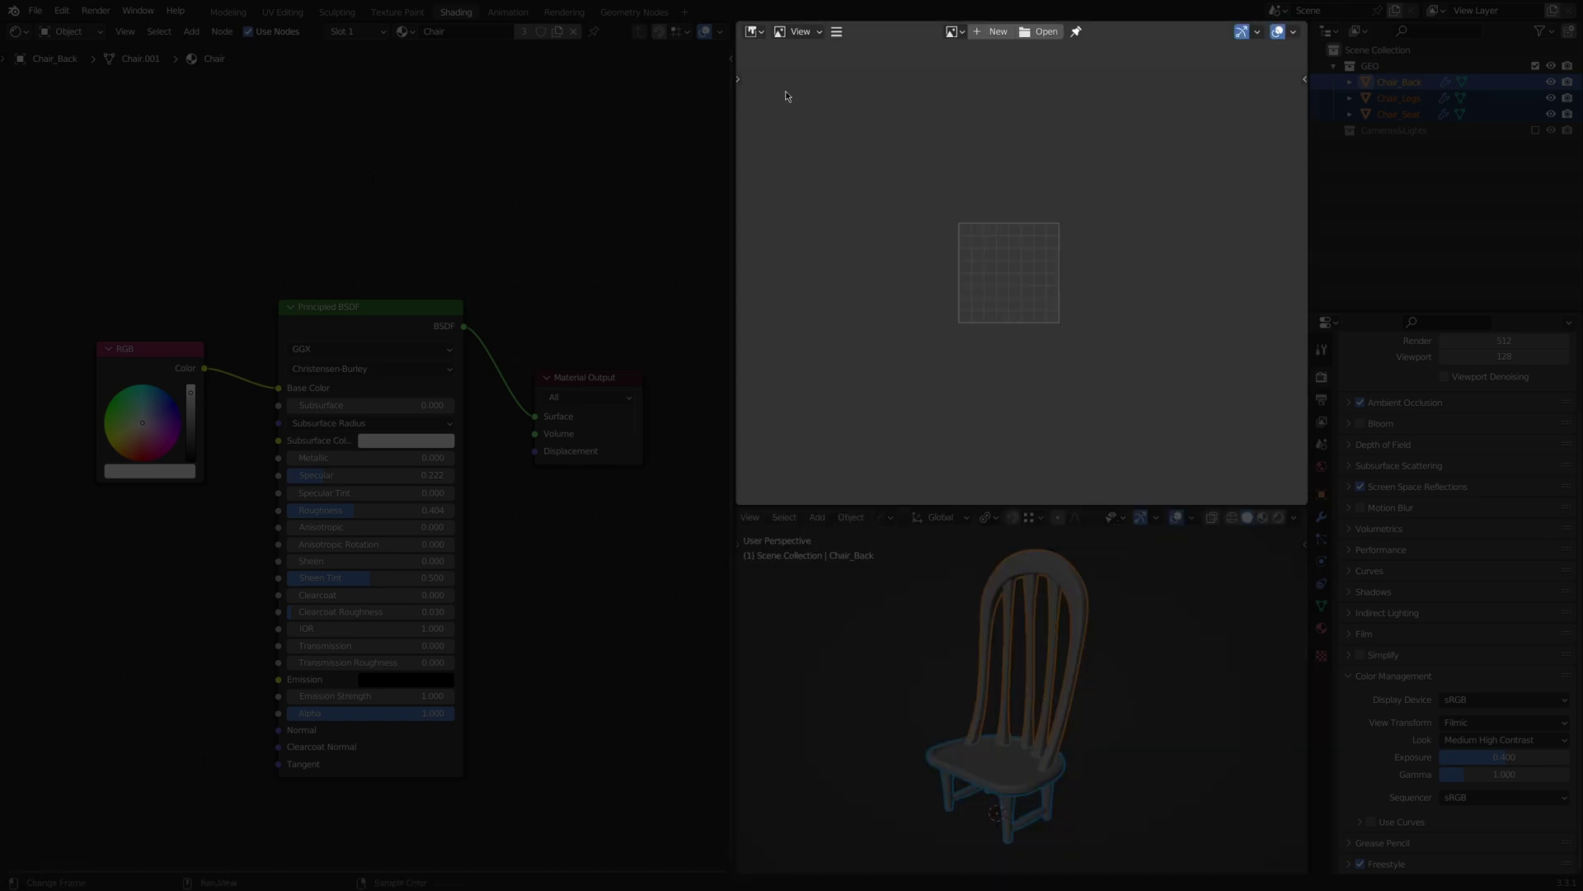
{"action": "left_click", "coordinate": [757, 32]}
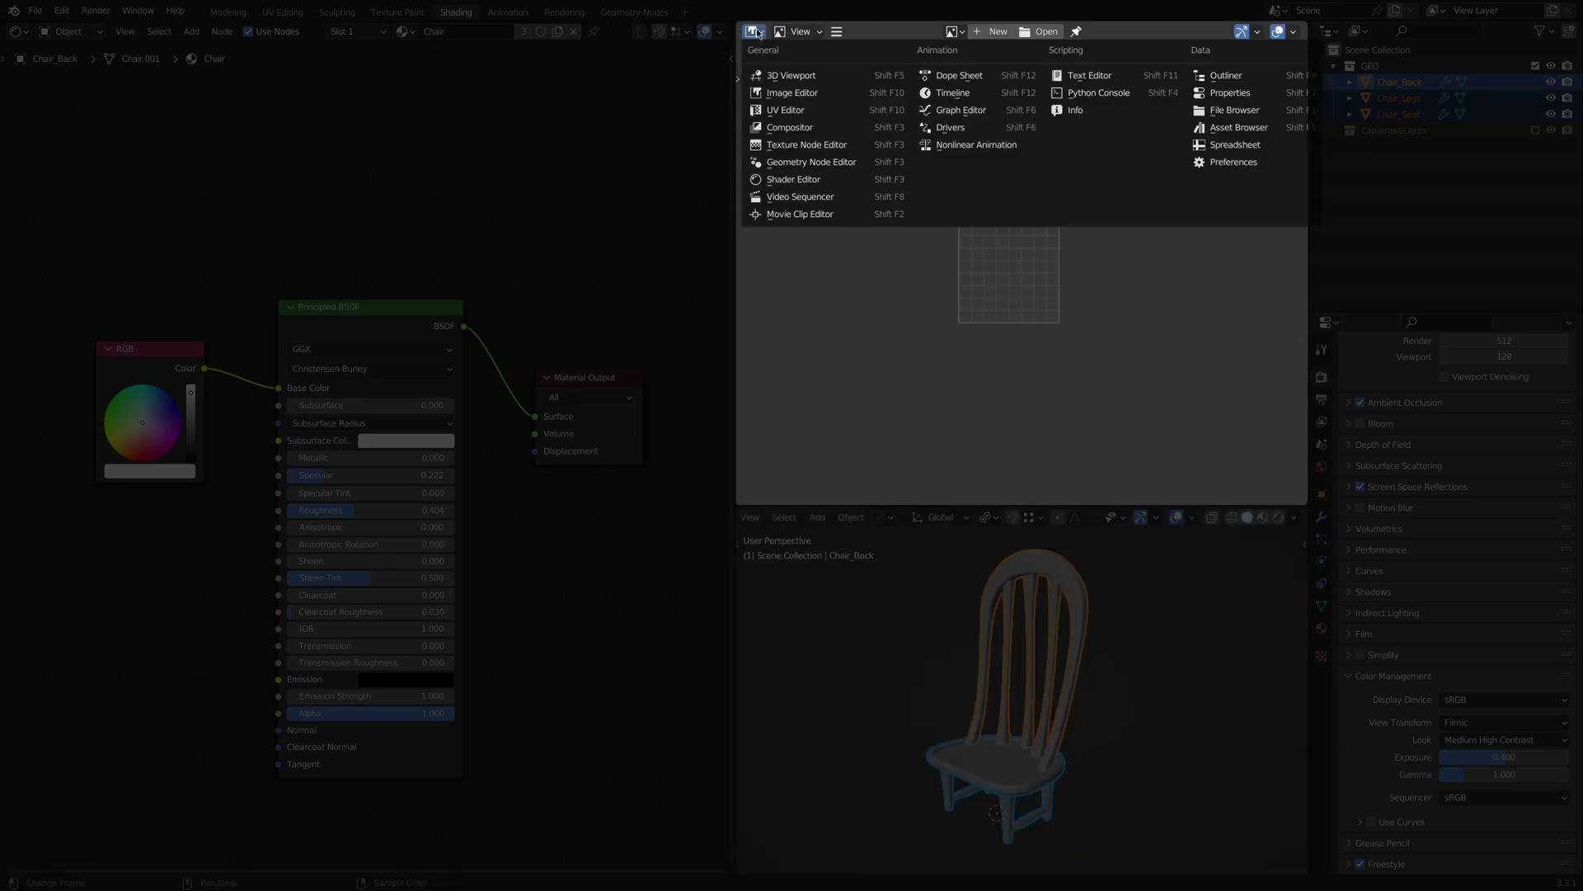
{"action": "left_click", "coordinate": [775, 110]}
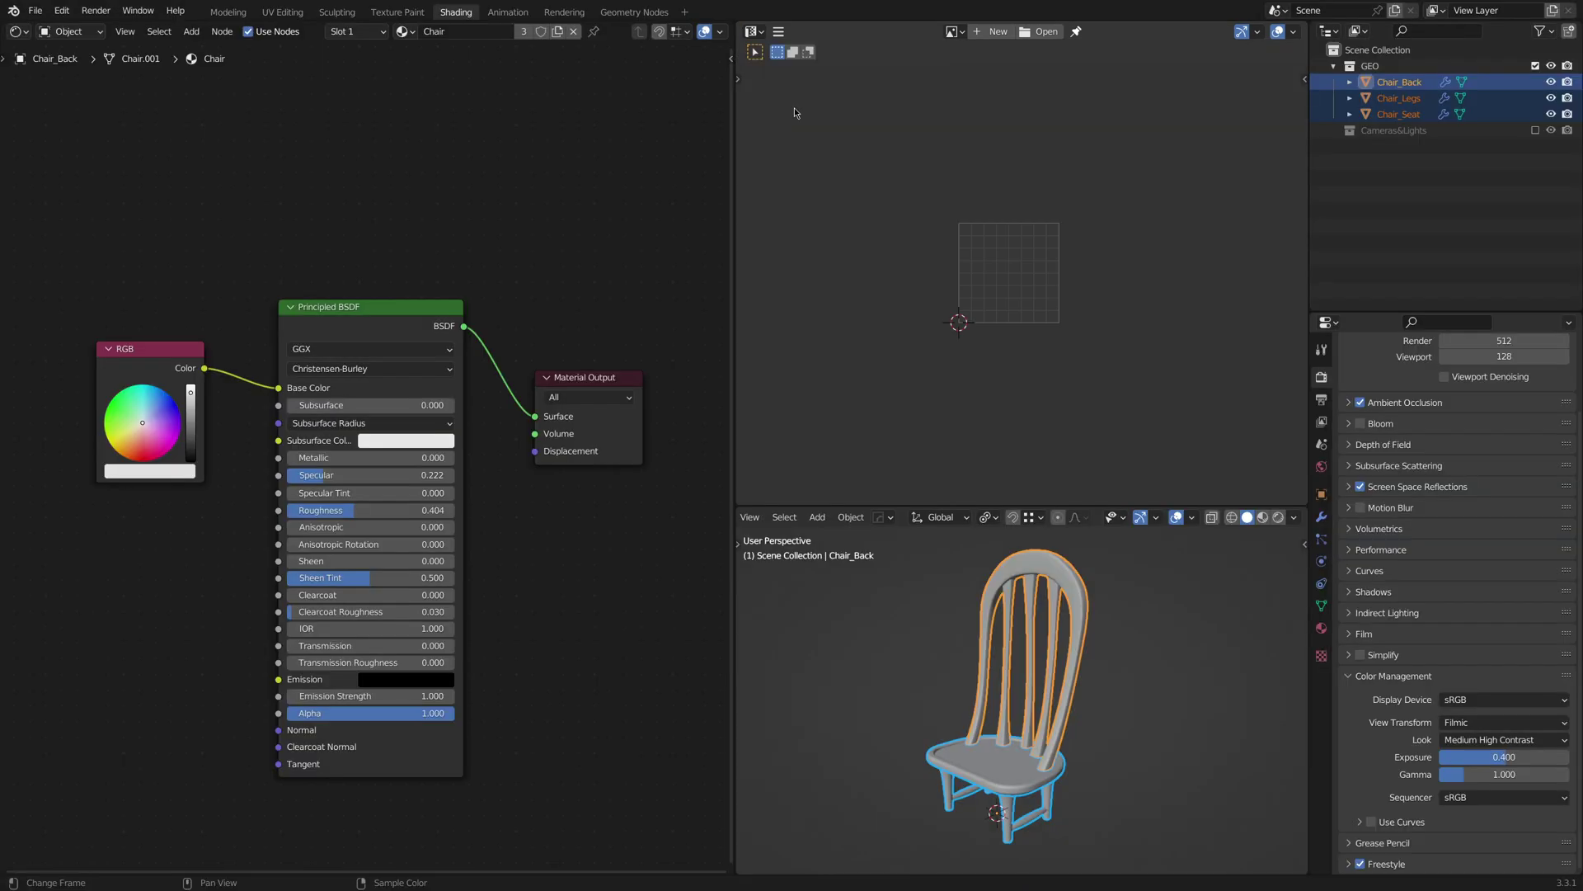
{"action": "key", "text": "Tab"}
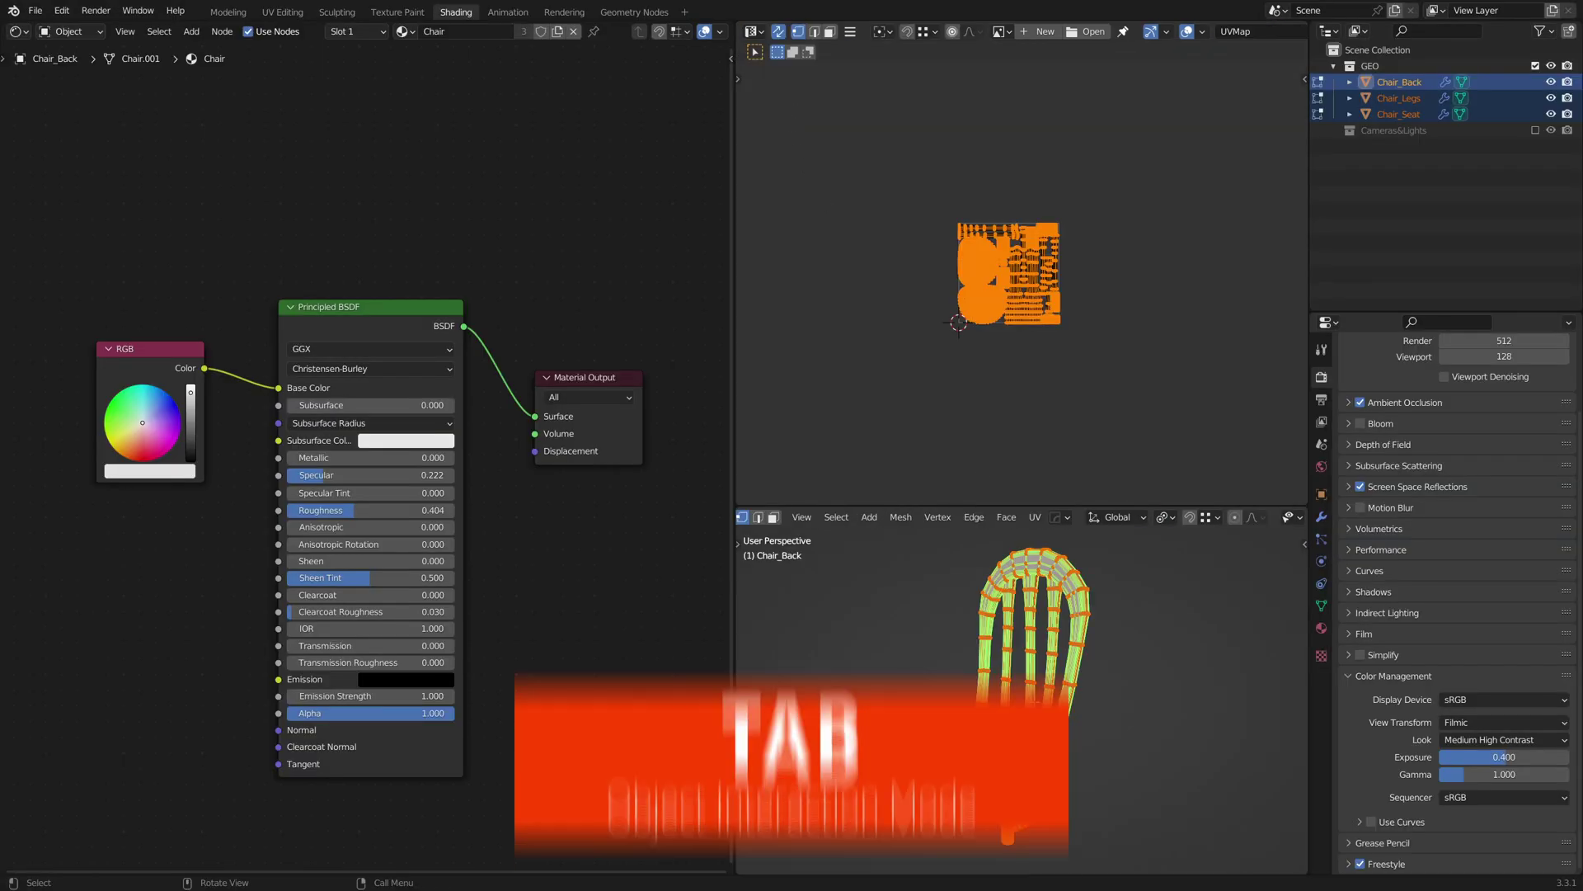
{"action": "key", "text": "Home"}
Centre the UV layout, show the Chair material settings, and return to Object Mode.
{"action": "left_click", "coordinate": [990, 266]}
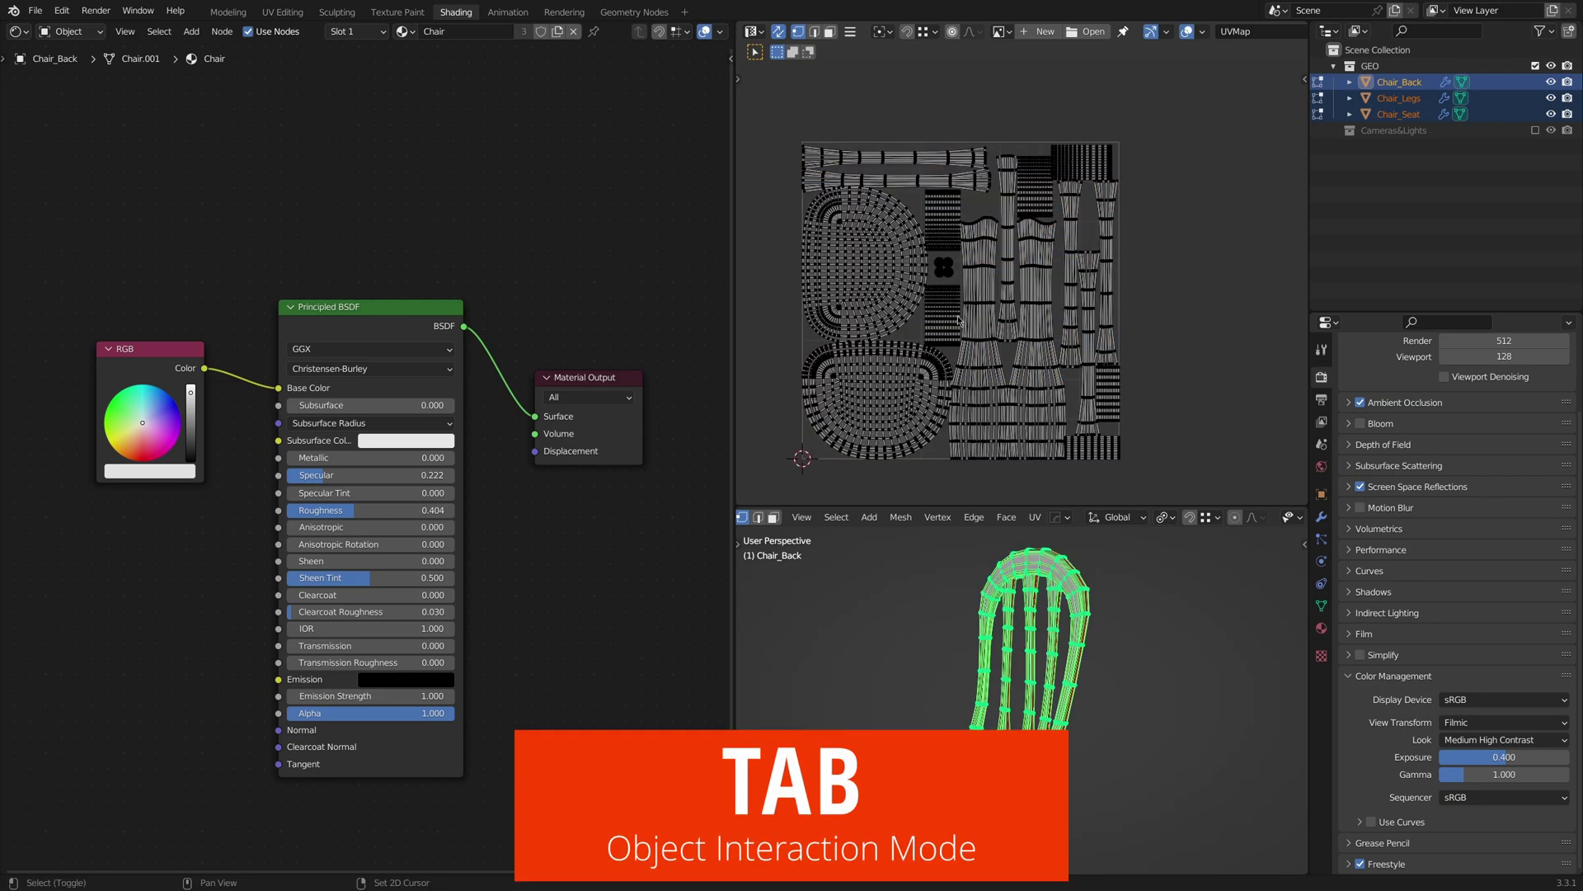
{"action": "scroll", "coordinate": [830, 262], "scroll_direction": "down", "scroll_amount": 2}
{"action": "middle_click_drag", "start_coordinate": [1065, 396], "coordinate": [1093, 393]}
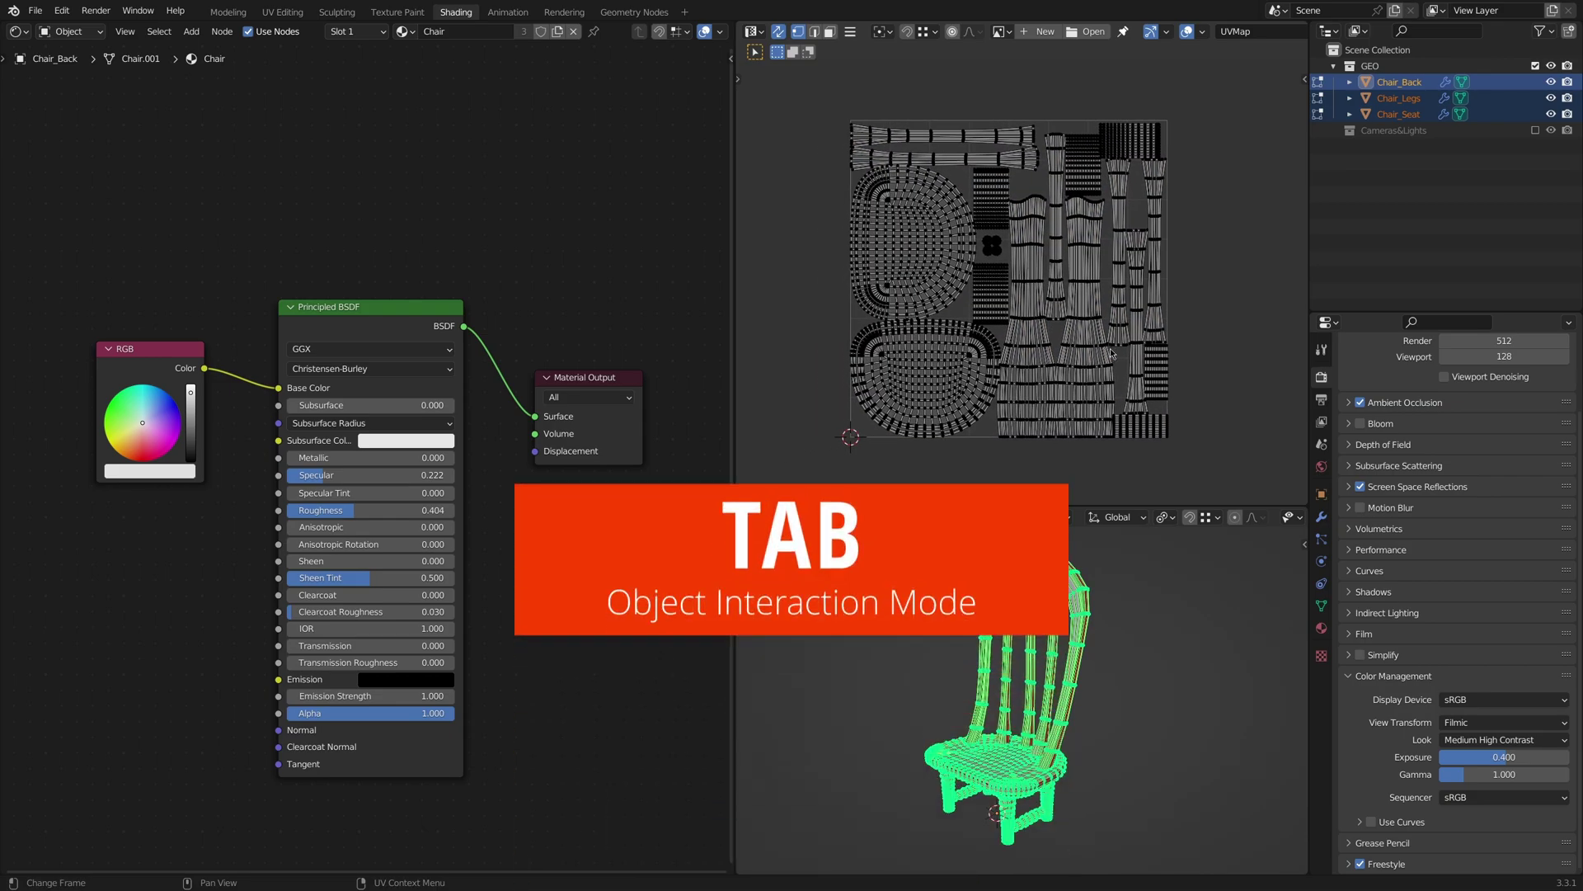
{"action": "left_click", "coordinate": [1322, 627]}
{"action": "scroll", "coordinate": [1452, 577], "scroll_direction": "up", "scroll_amount": 2}
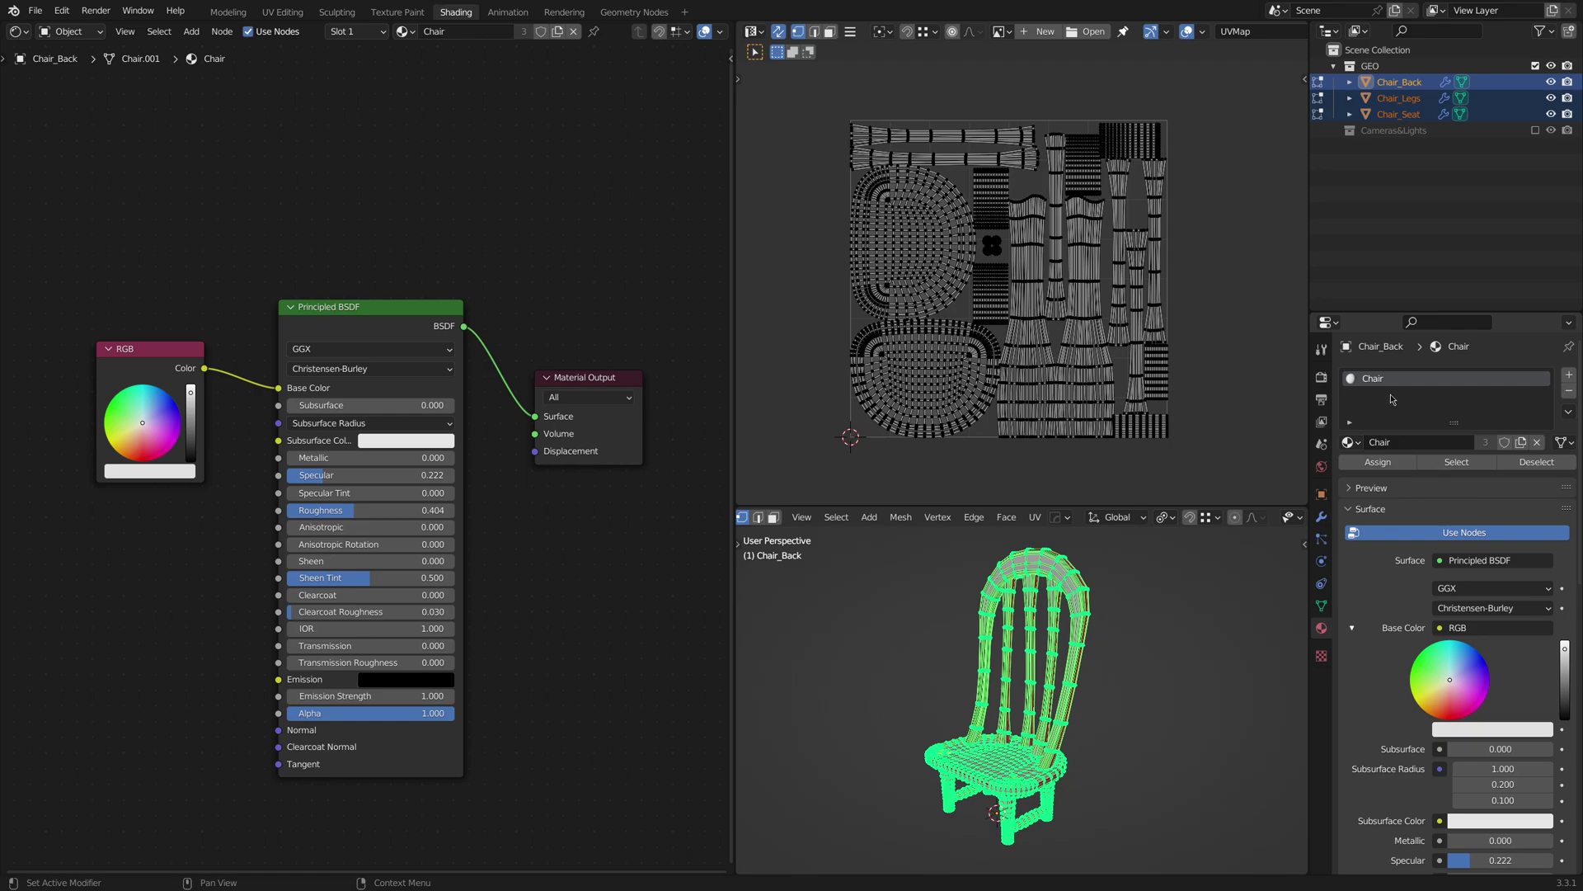
{"action": "key", "text": "Tab"}
Give Chair_Legs its own duplicate of the Chair material, renamed Chair_RED.
{"action": "left_click", "coordinate": [1023, 765]}
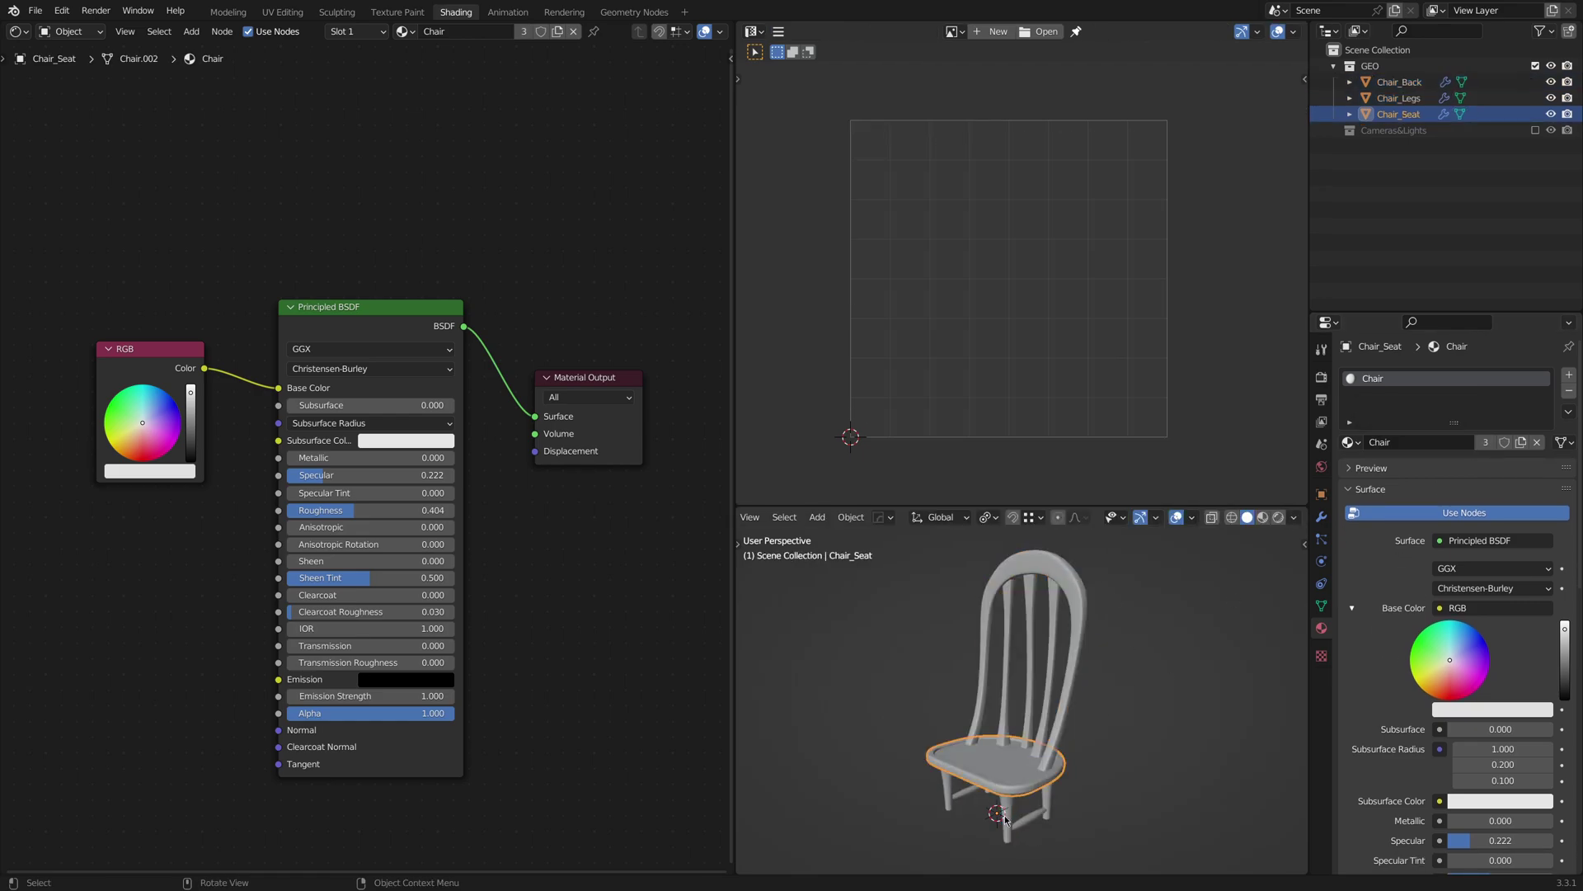
{"action": "left_click", "coordinate": [1010, 823]}
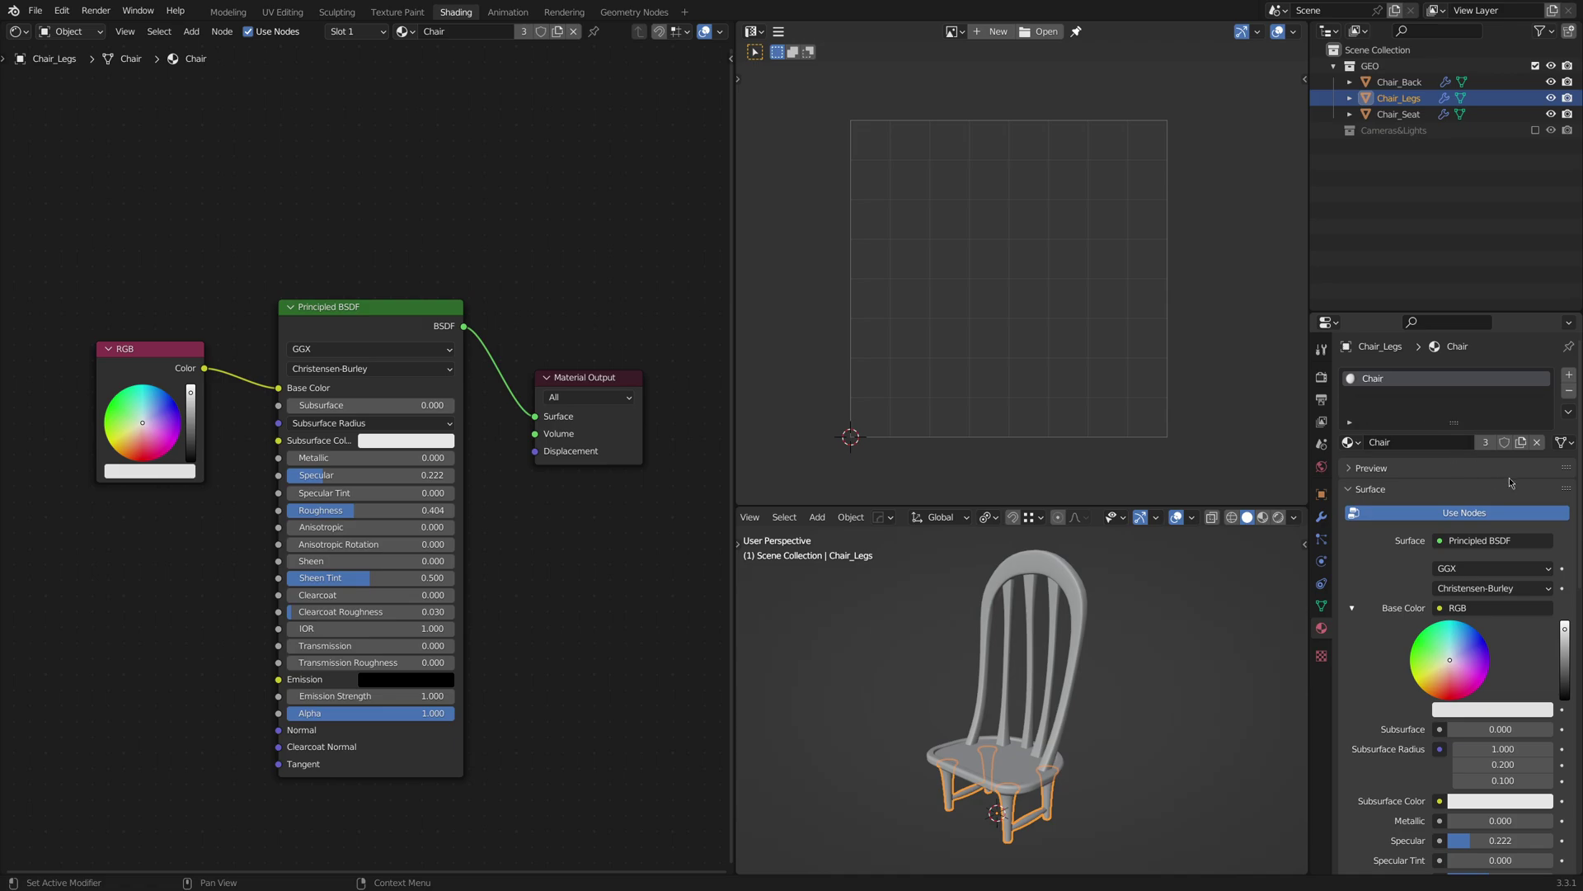
{"action": "left_click", "coordinate": [1522, 446]}
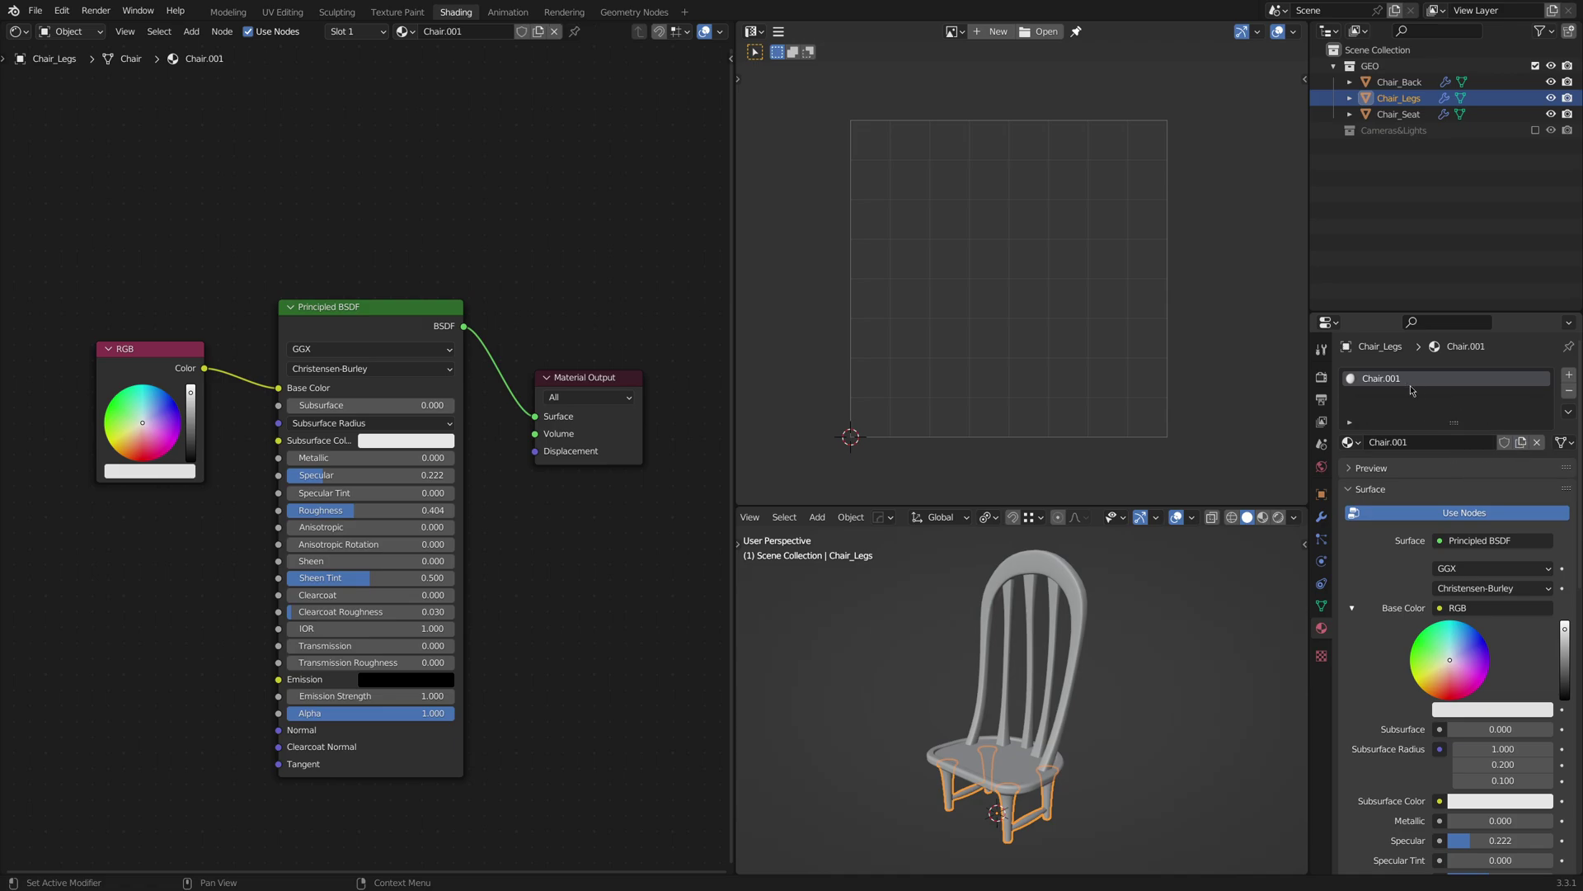
{"action": "double_click", "coordinate": [1428, 377]}
{"action": "key", "text": "BackSpace"}
{"action": "key", "text": "BackSpace"}
{"action": "key", "text": "BackSpace"}
{"action": "type", "text": "_RE"}
{"action": "type", "text": "D"}
{"action": "key", "text": "Return"}
{"action": "left_click", "coordinate": [365, 314]}
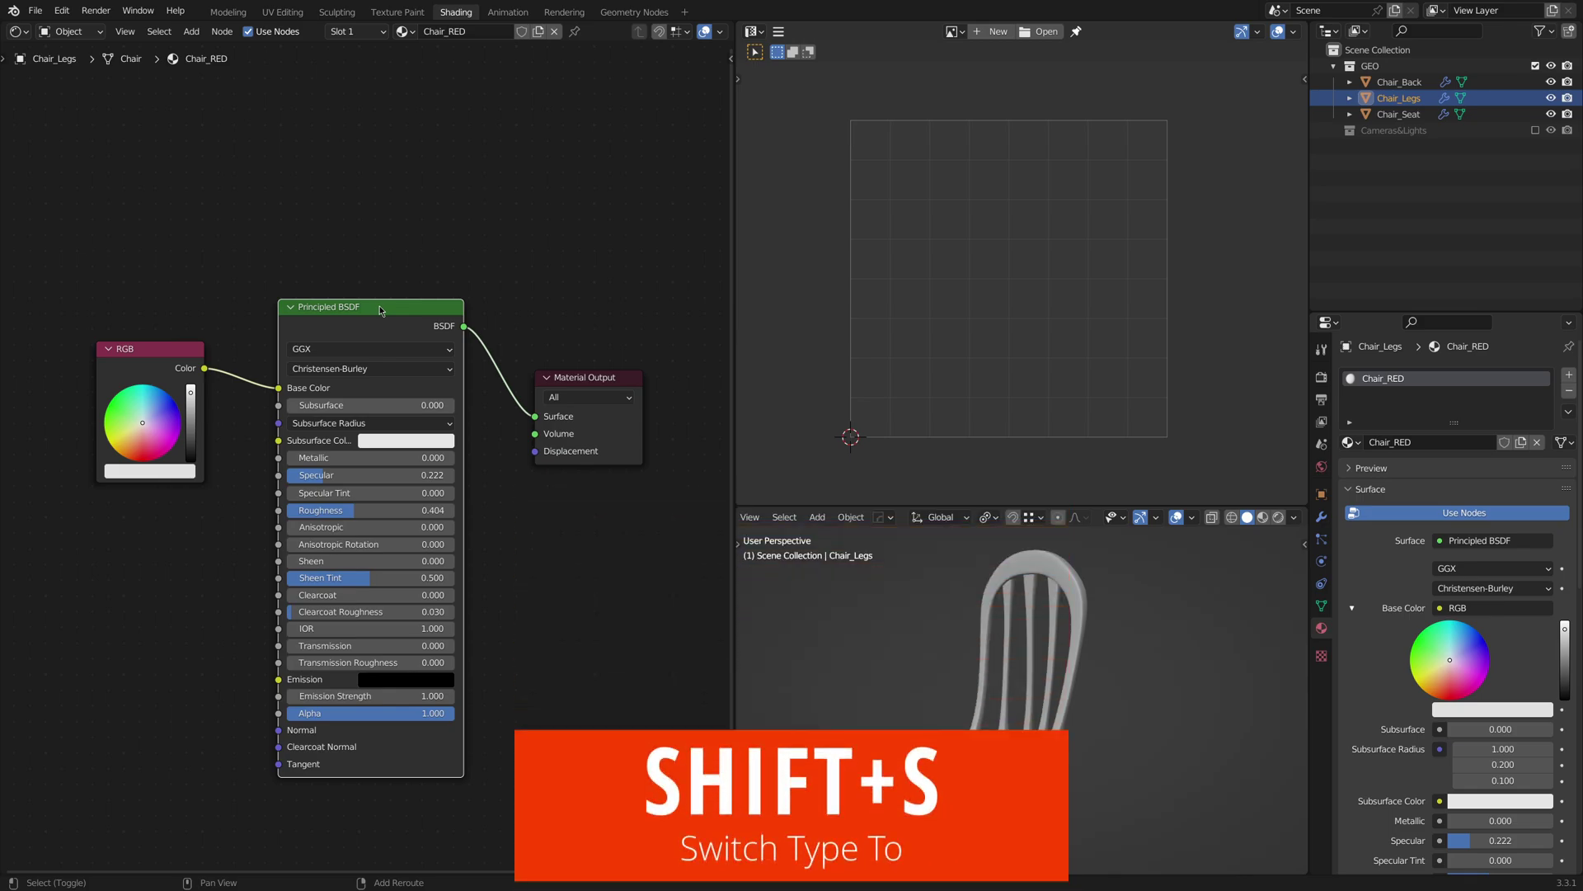
Swap the Principled BSDF for a Diffuse BSDF and arrange the RGB node beside it.
{"action": "key", "text": "shift+s"}
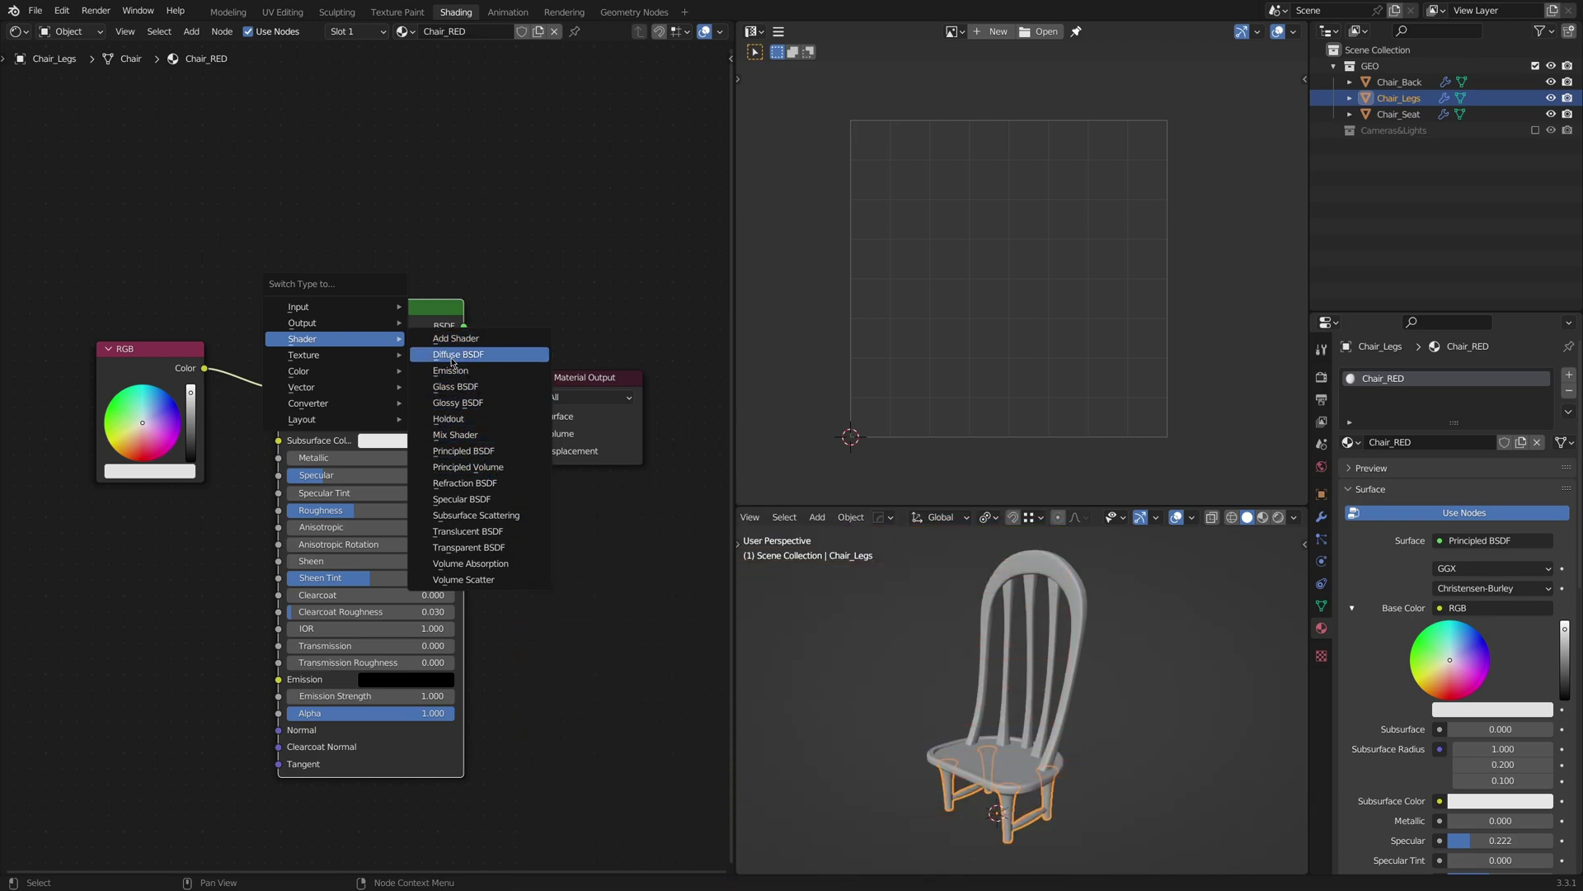
{"action": "left_click", "coordinate": [452, 361]}
{"action": "left_click_drag", "start_coordinate": [349, 315], "coordinate": [407, 388]}
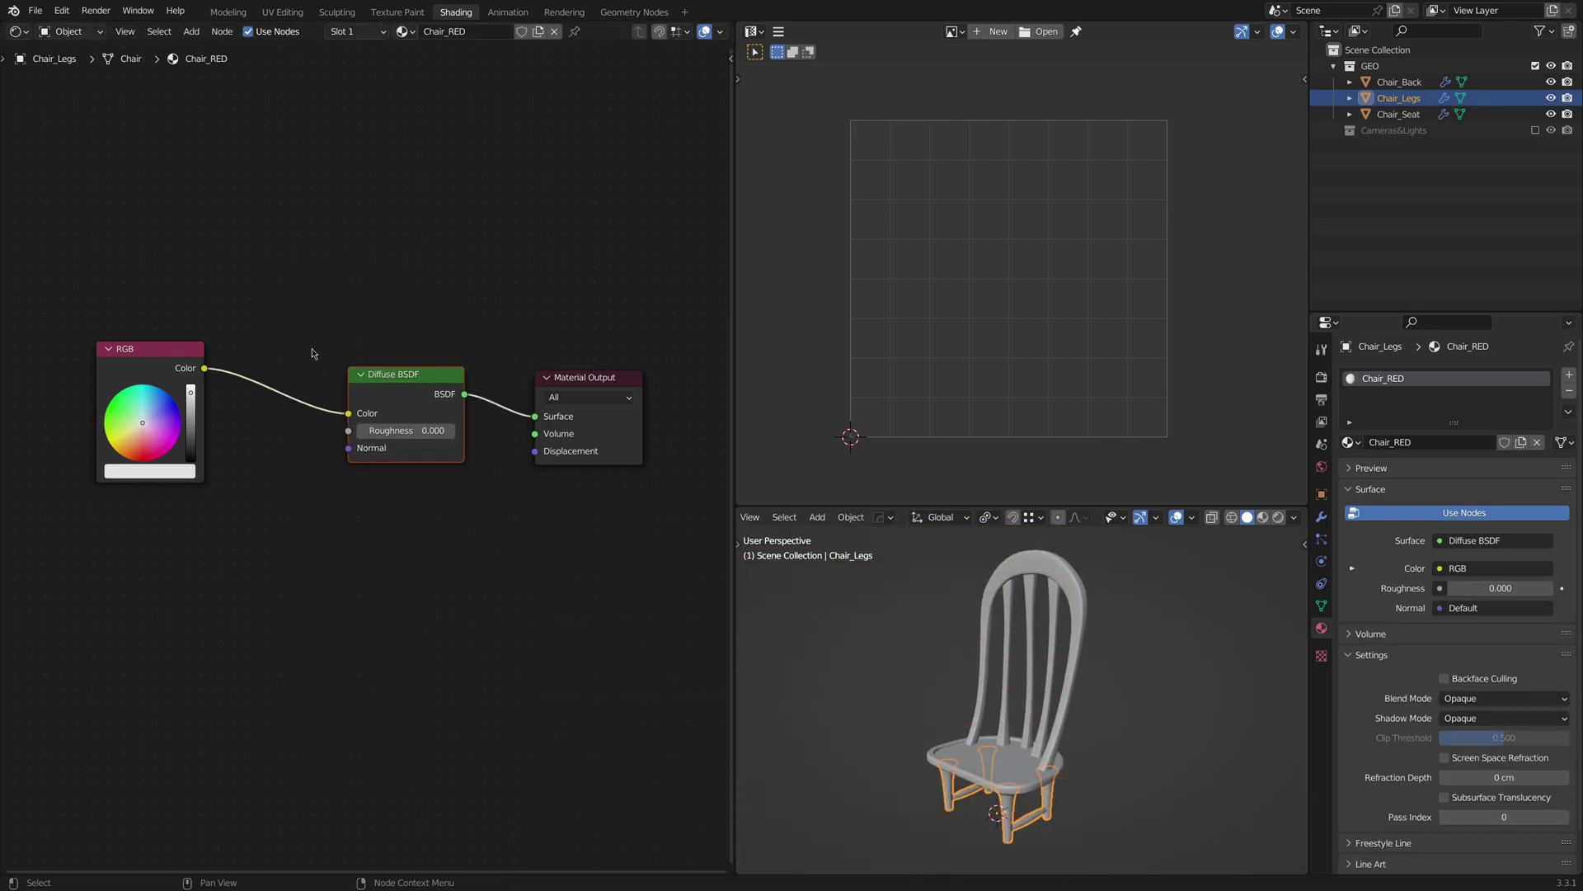
{"action": "left_click_drag", "start_coordinate": [144, 353], "coordinate": [199, 350]}
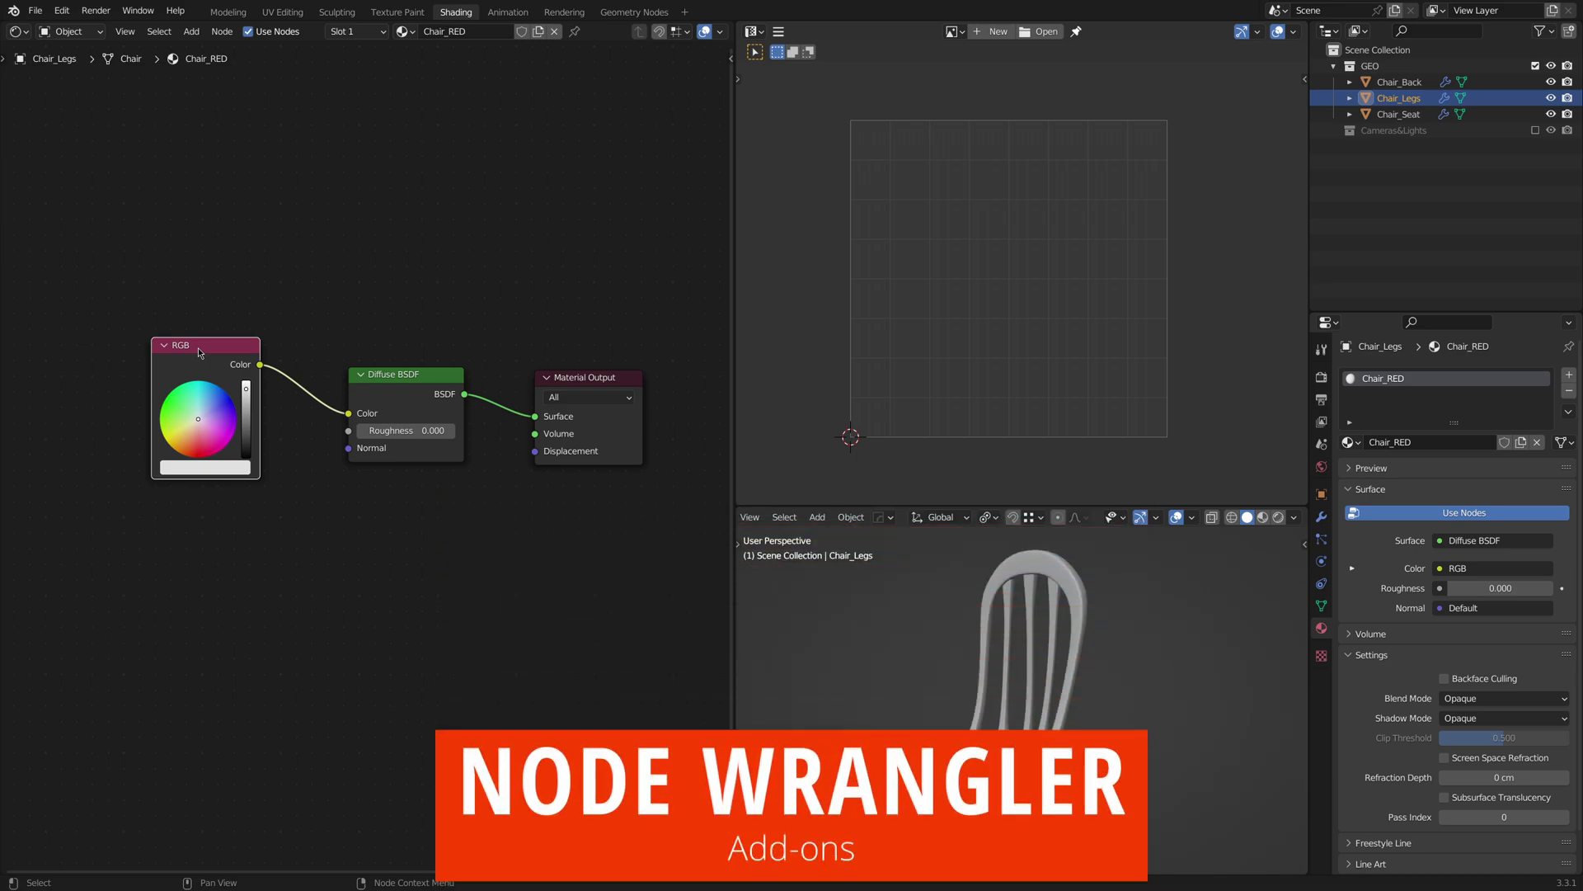
Set the RGB node colour to pure red (R 1, G 0, B 0).
{"action": "left_click", "coordinate": [207, 469]}
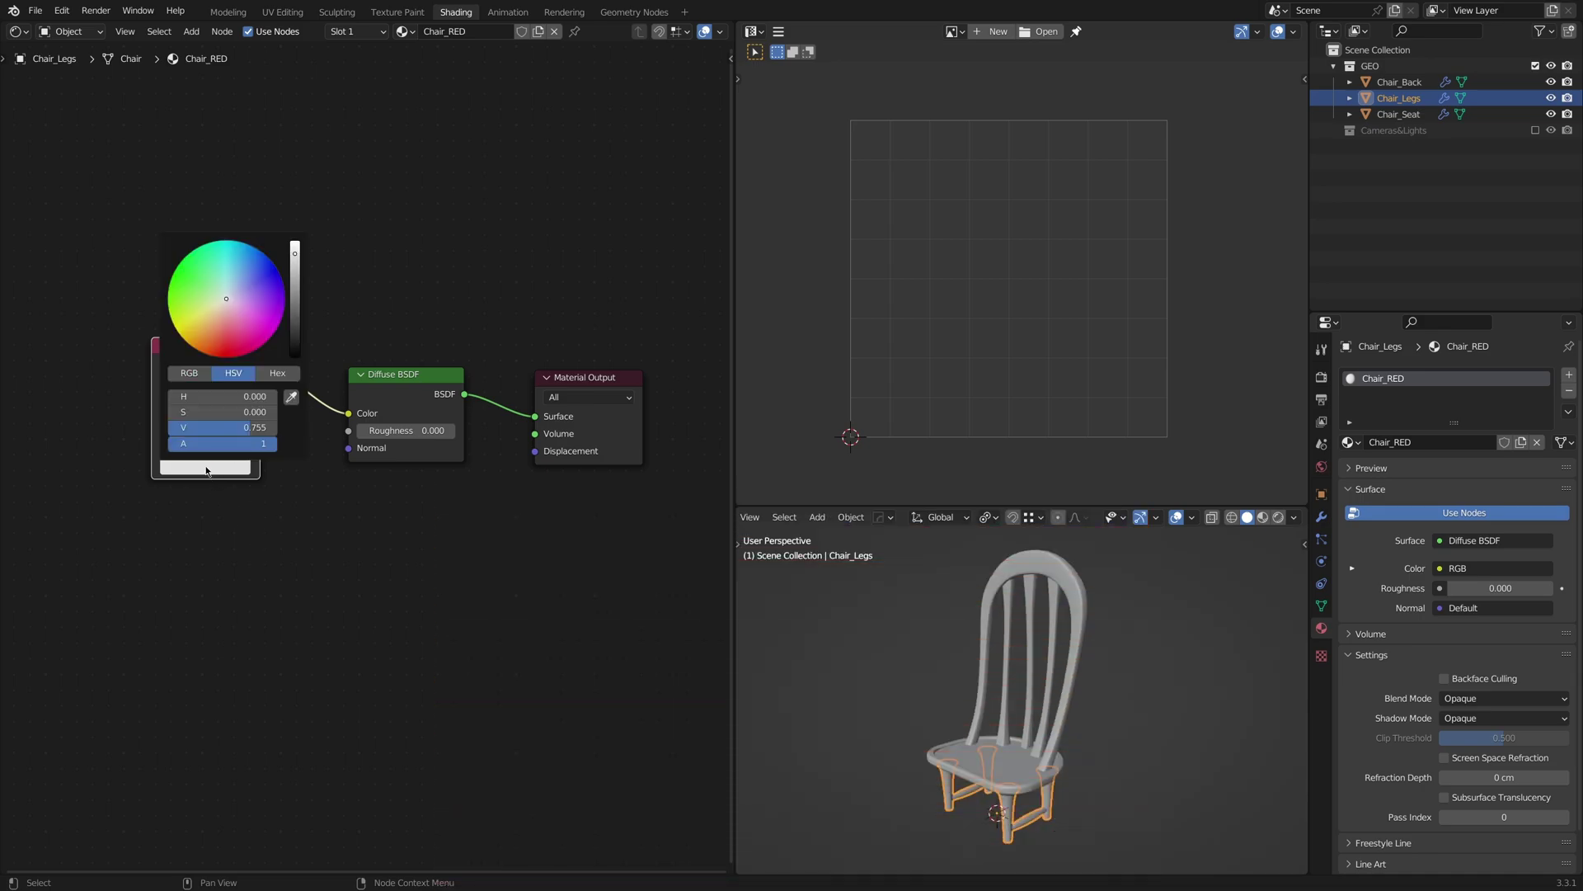
{"action": "left_click", "coordinate": [189, 373]}
{"action": "mouse_move", "coordinate": [258, 397]}
{"action": "left_mouse_down"}
{"action": "mouse_move", "coordinate": [284, 396]}
{"action": "mouse_move", "coordinate": [198, 412]}
{"action": "mouse_move", "coordinate": [198, 427]}
{"action": "left_mouse_up"}
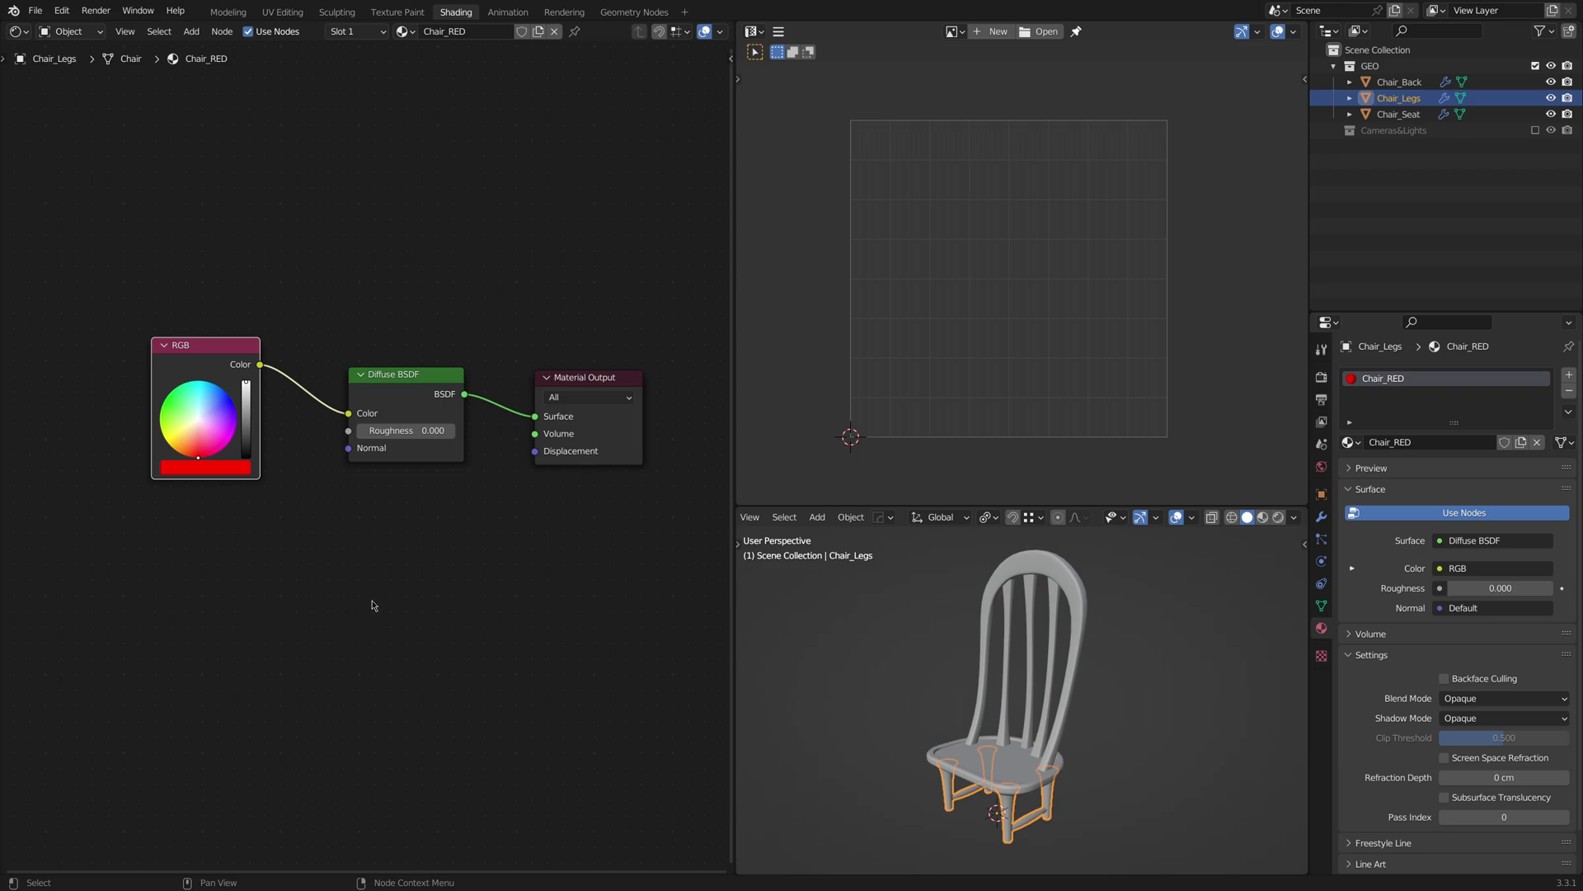
{"action": "scroll", "coordinate": [234, 258], "scroll_direction": "up", "scroll_amount": 2, "text": "shift"}
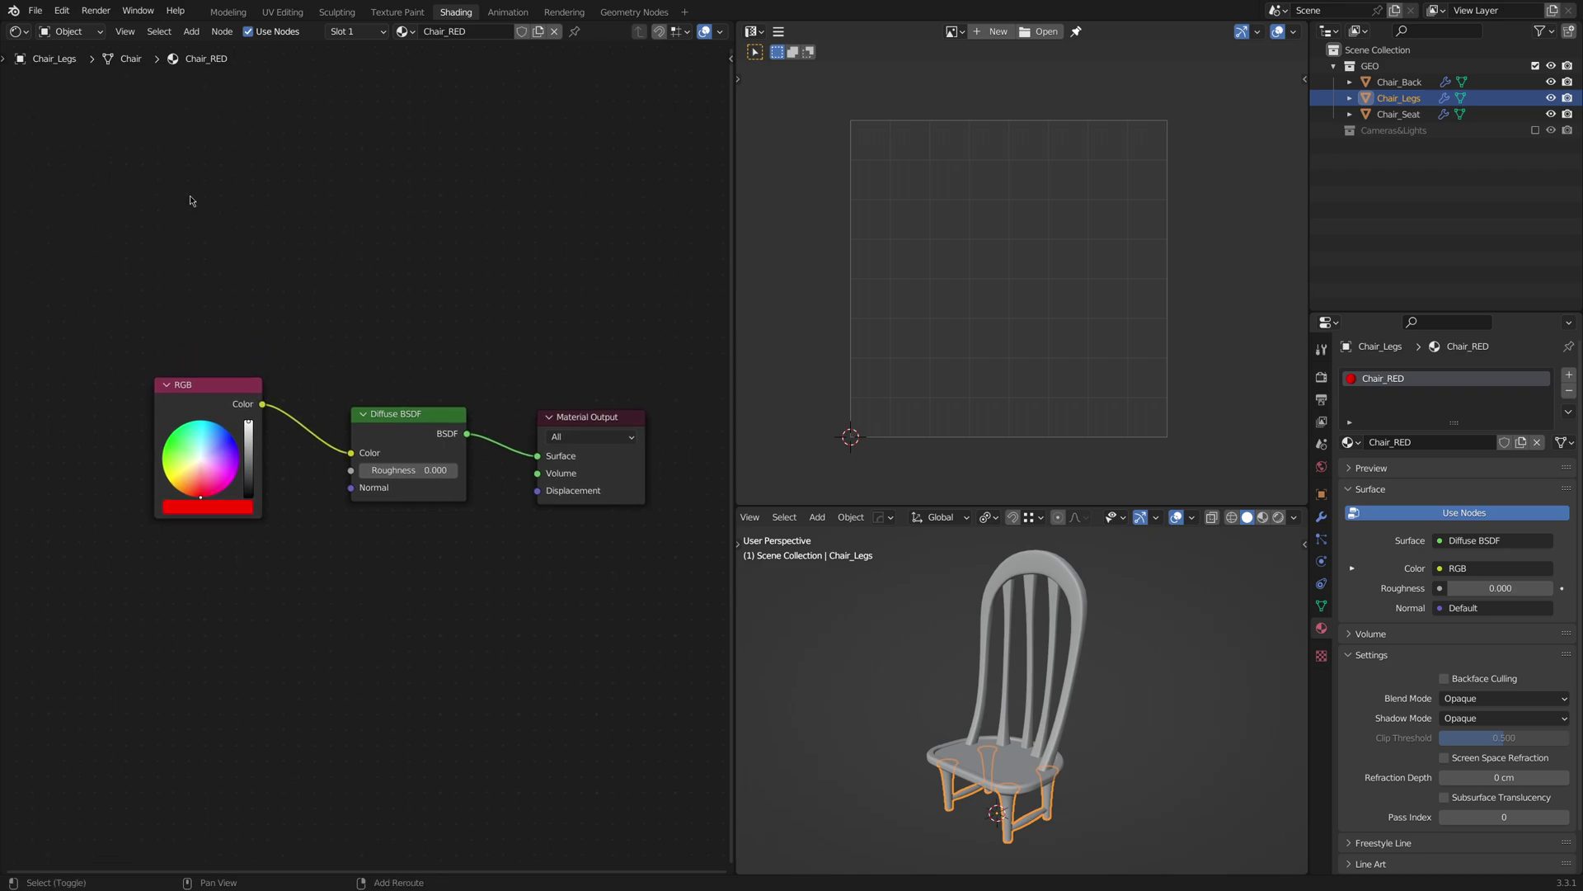
Add an Image Texture node above the RGB node and start a new image named Bake_ID.
{"action": "key", "text": "shift+a"}
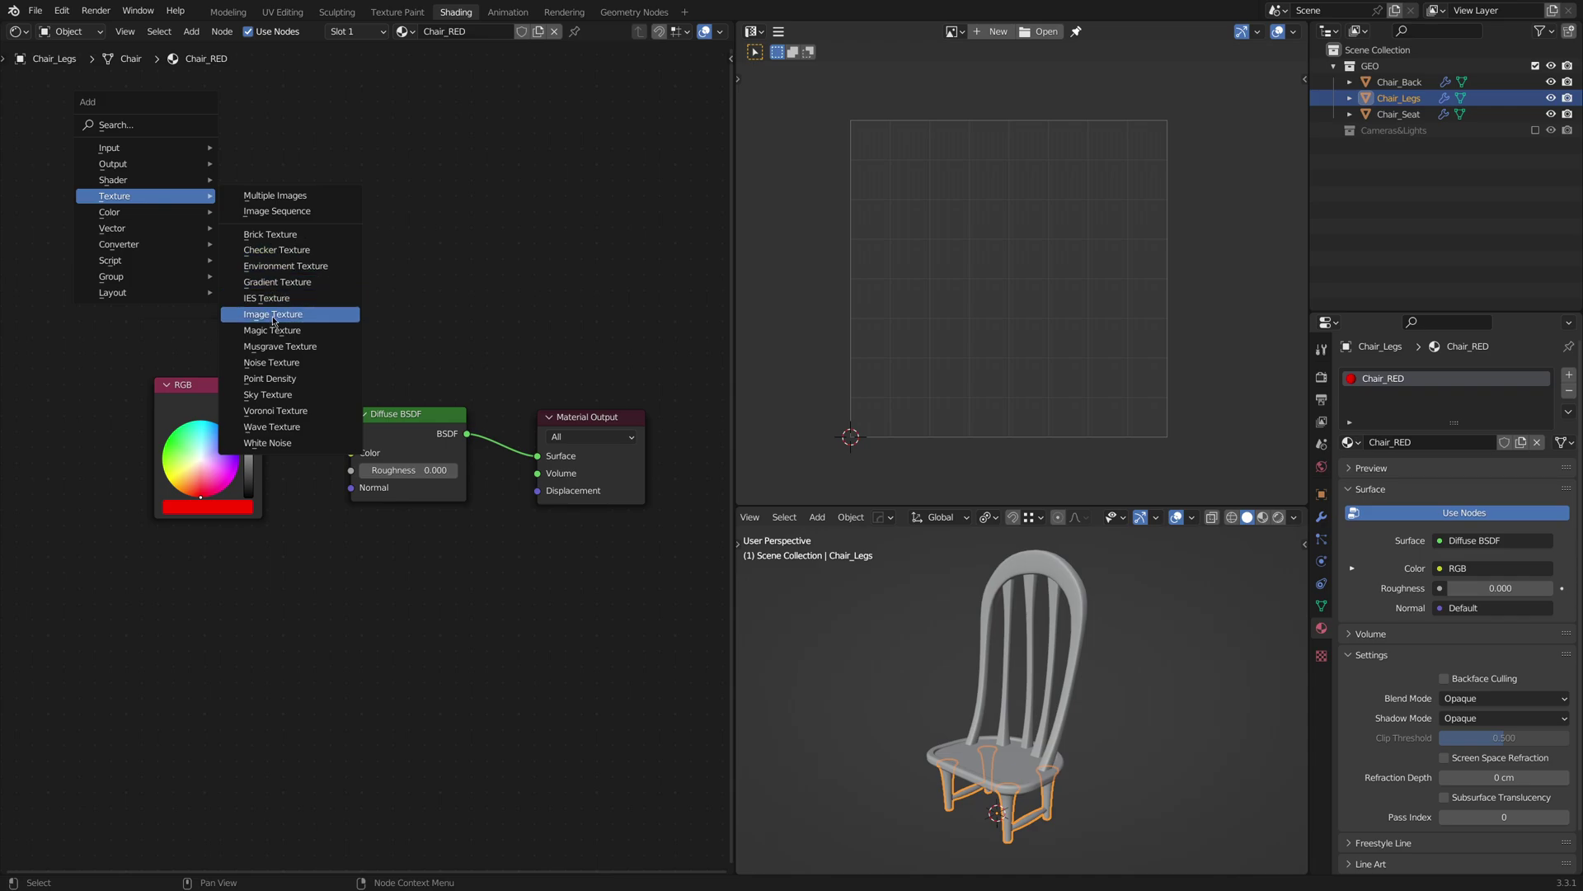
{"action": "left_click", "coordinate": [273, 315]}
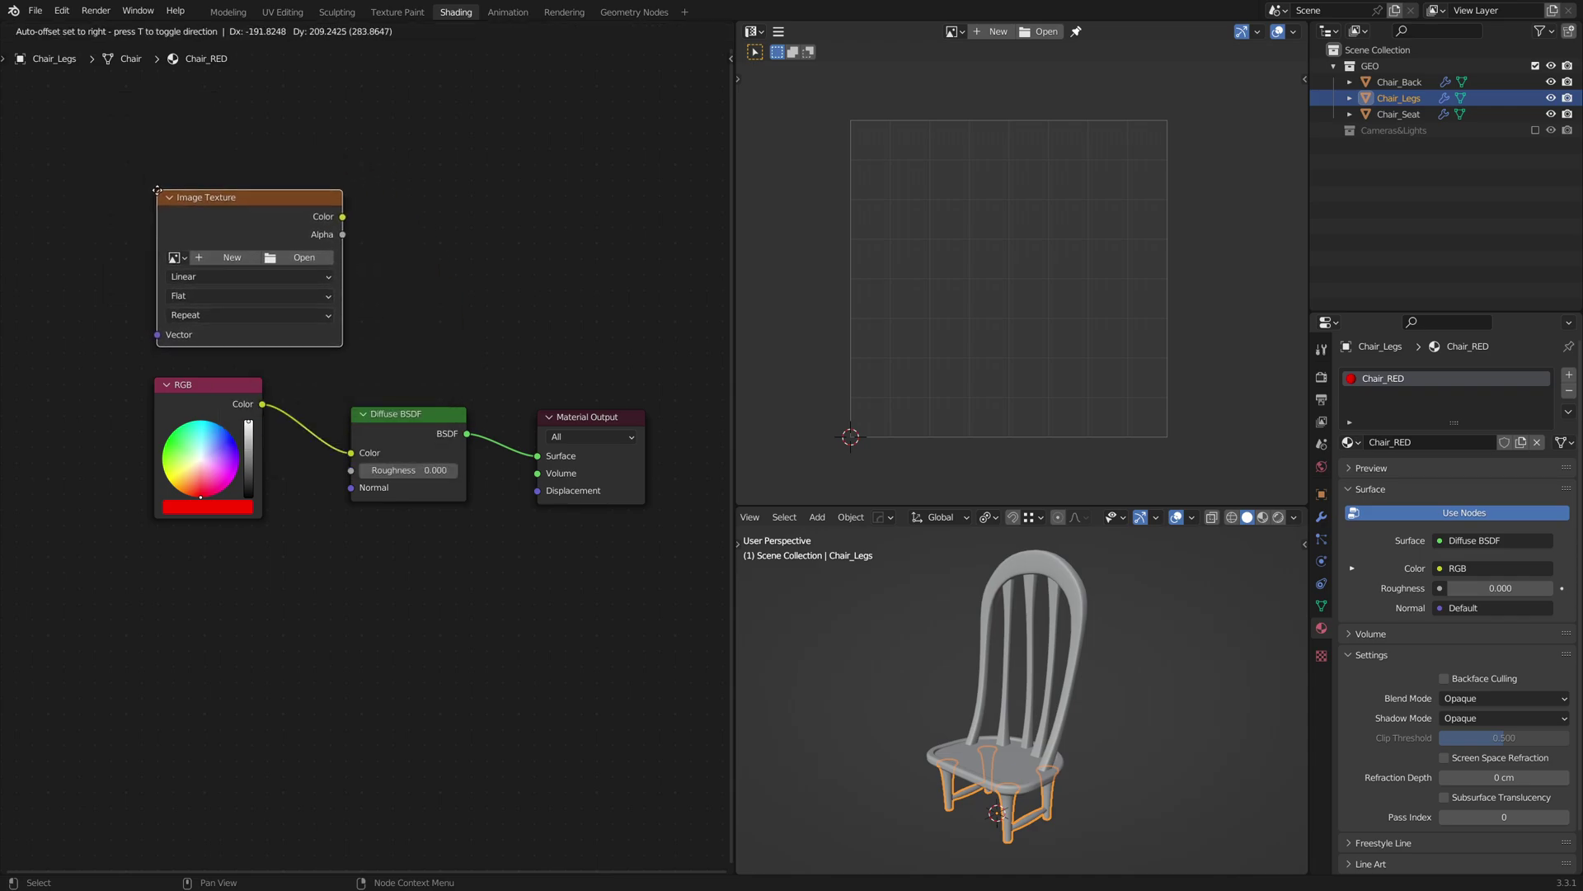
{"action": "left_click", "coordinate": [156, 191]}
{"action": "left_click", "coordinate": [231, 257]}
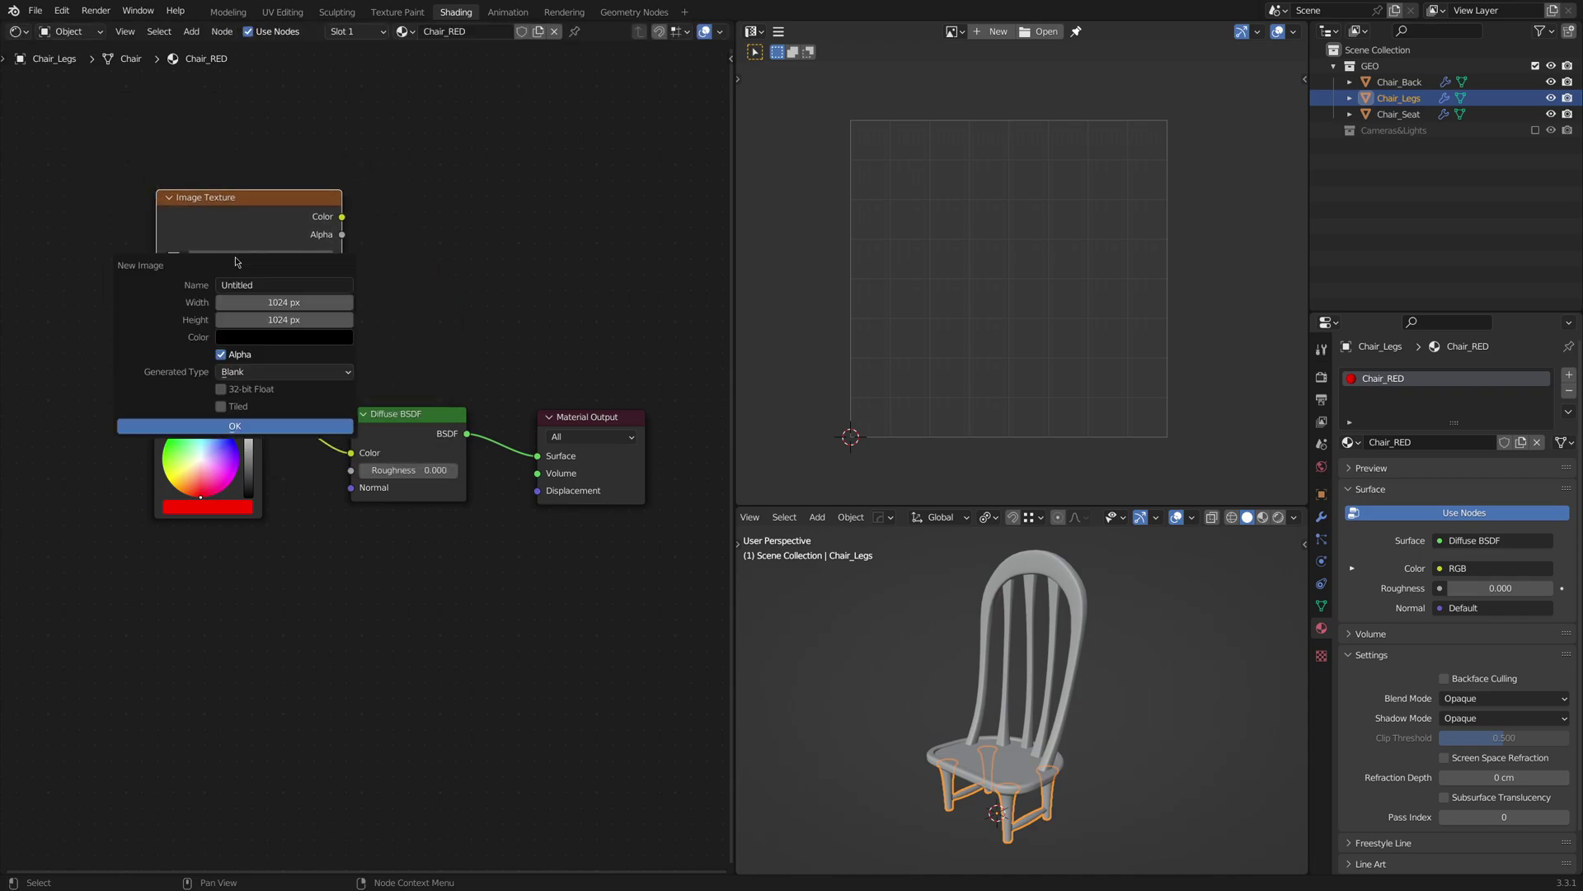
{"action": "left_click", "coordinate": [239, 284]}
{"action": "type", "text": "B"}
{"action": "type", "text": "ake_ID"}
{"action": "key", "text": "Return"}
Create the Bake_ID image without alpha and a 0.5 grey fill, then move its node up.
{"action": "left_click", "coordinate": [312, 341]}
{"action": "left_click", "coordinate": [221, 355]}
{"action": "left_click", "coordinate": [284, 336]}
{"action": "left_click_drag", "start_coordinate": [354, 206], "coordinate": [354, 182]}
{"action": "left_click_drag", "start_coordinate": [248, 296], "coordinate": [265, 300]}
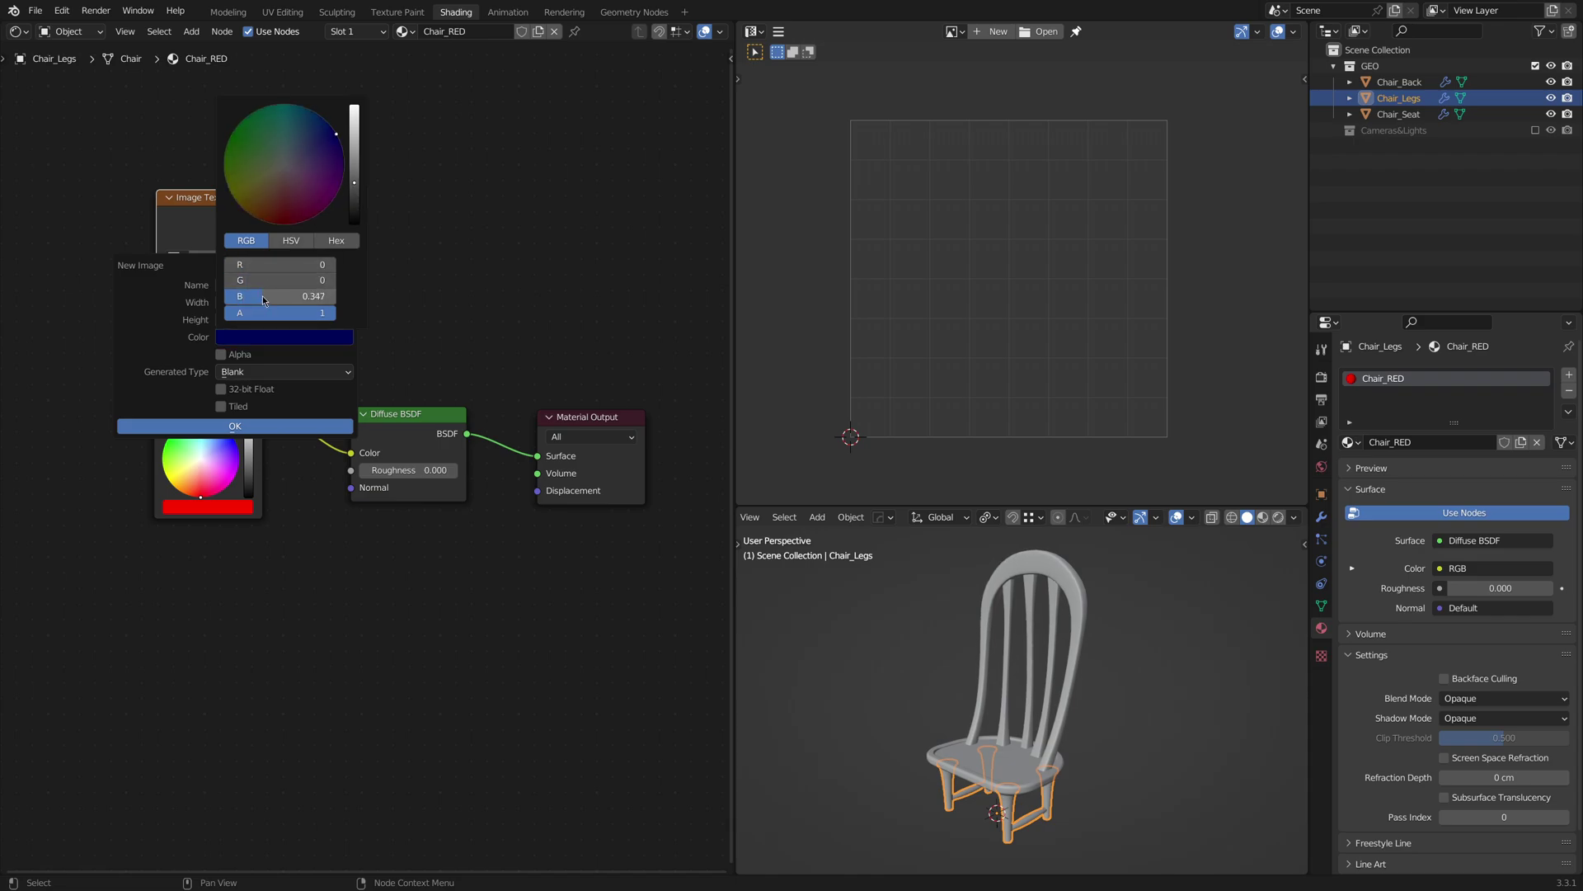
{"action": "left_click", "coordinate": [264, 300]}
{"action": "type", "text": "0"}
{"action": "key", "text": "Return"}
{"action": "left_click", "coordinate": [290, 240]}
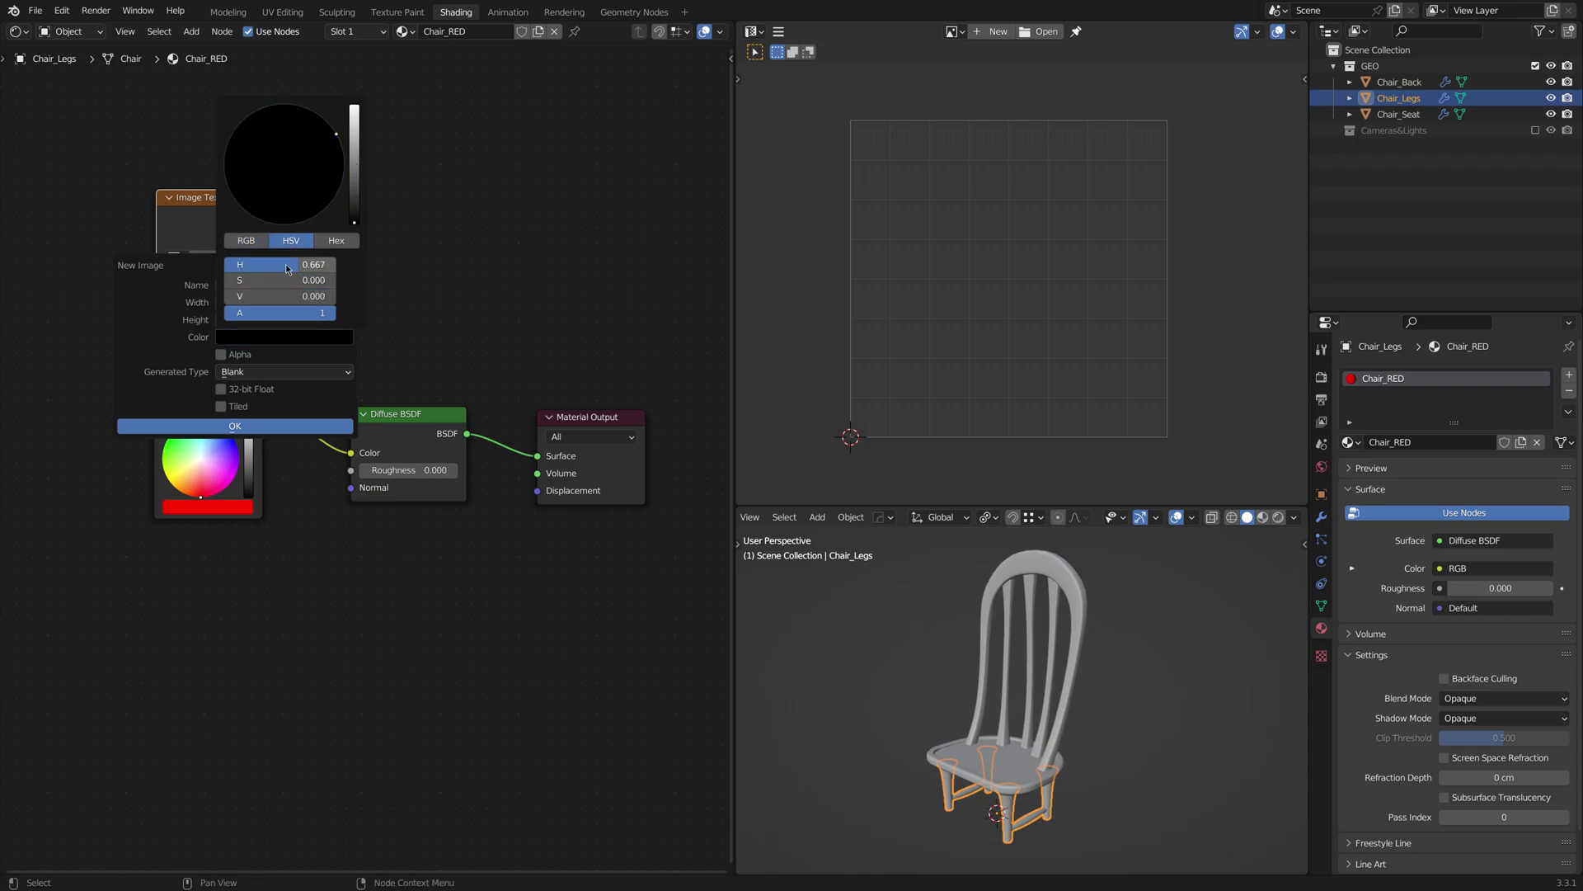
{"action": "left_click_drag", "start_coordinate": [287, 296], "coordinate": [310, 299]}
{"action": "left_click", "coordinate": [310, 299]}
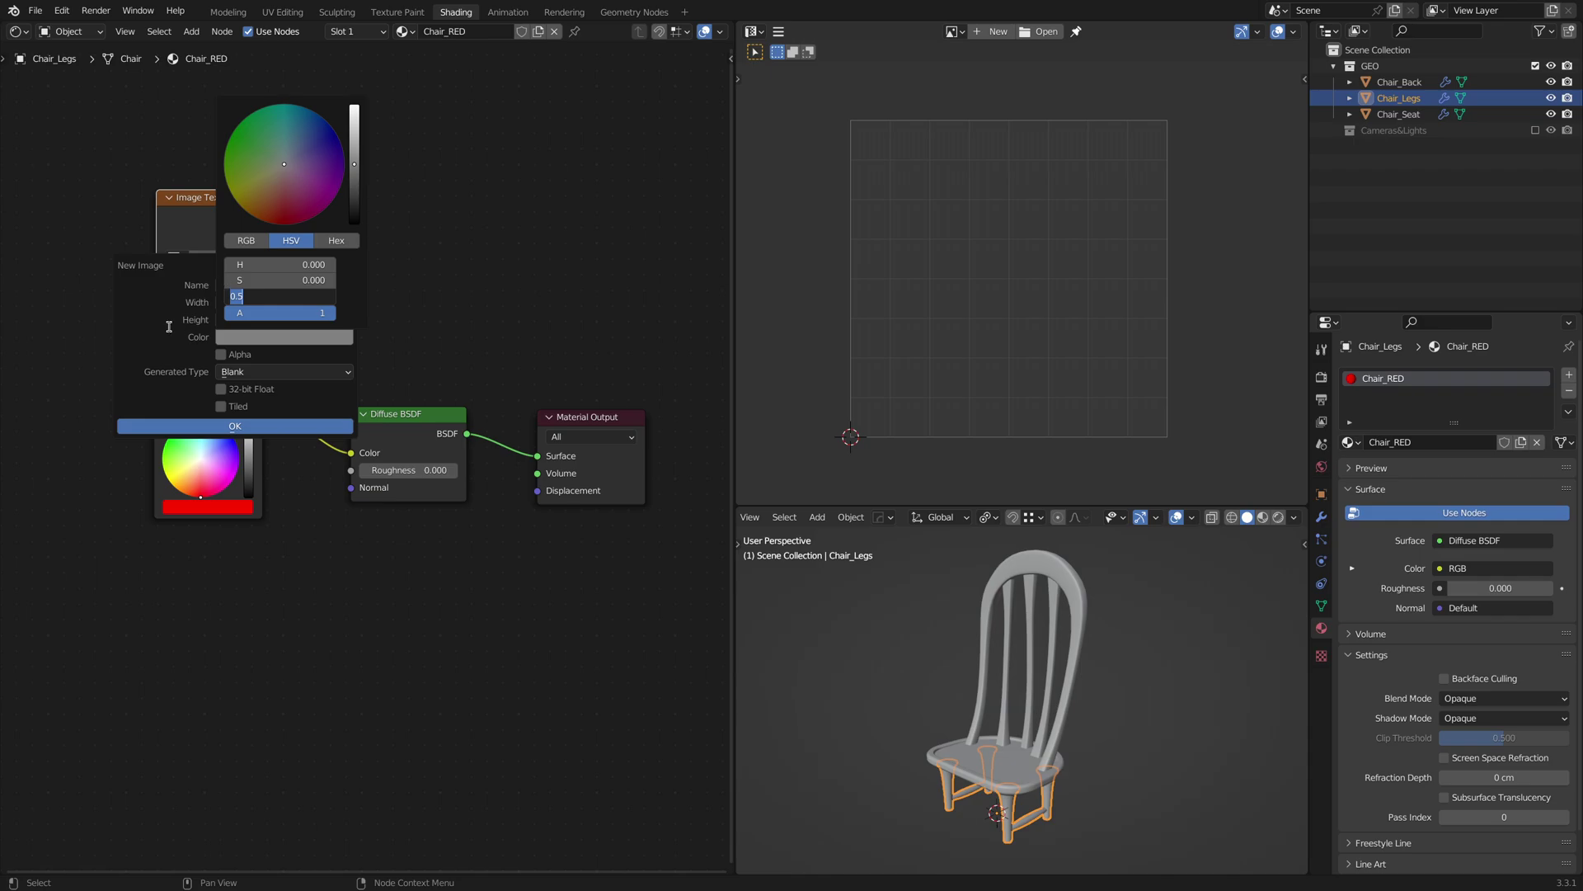
{"action": "key", "text": "Return"}
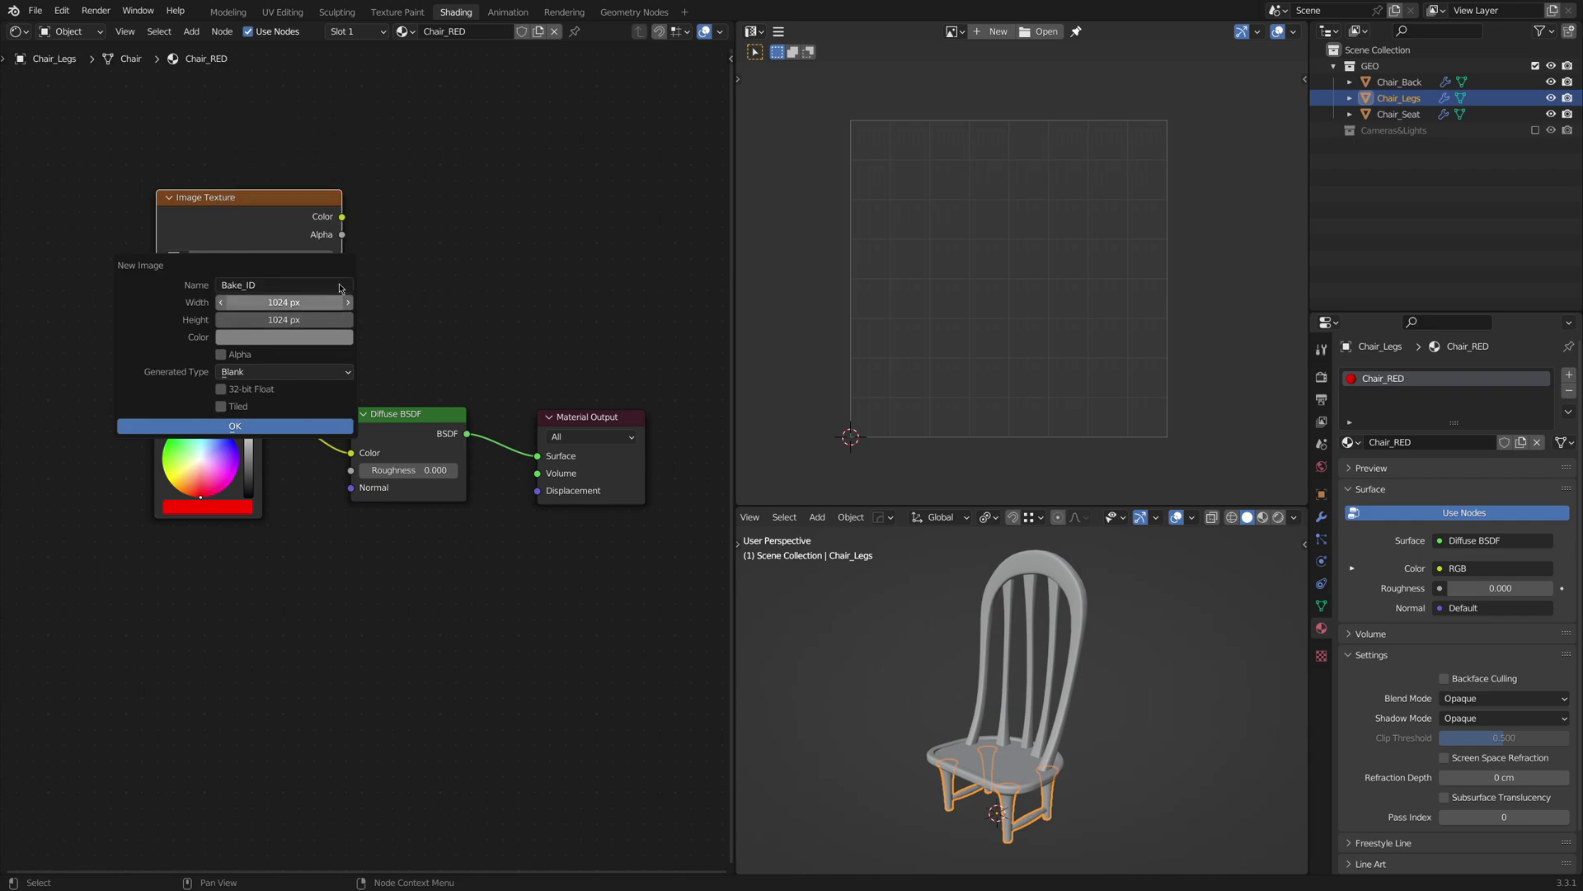
{"action": "left_click", "coordinate": [243, 429]}
{"action": "left_click_drag", "start_coordinate": [270, 206], "coordinate": [268, 178]}
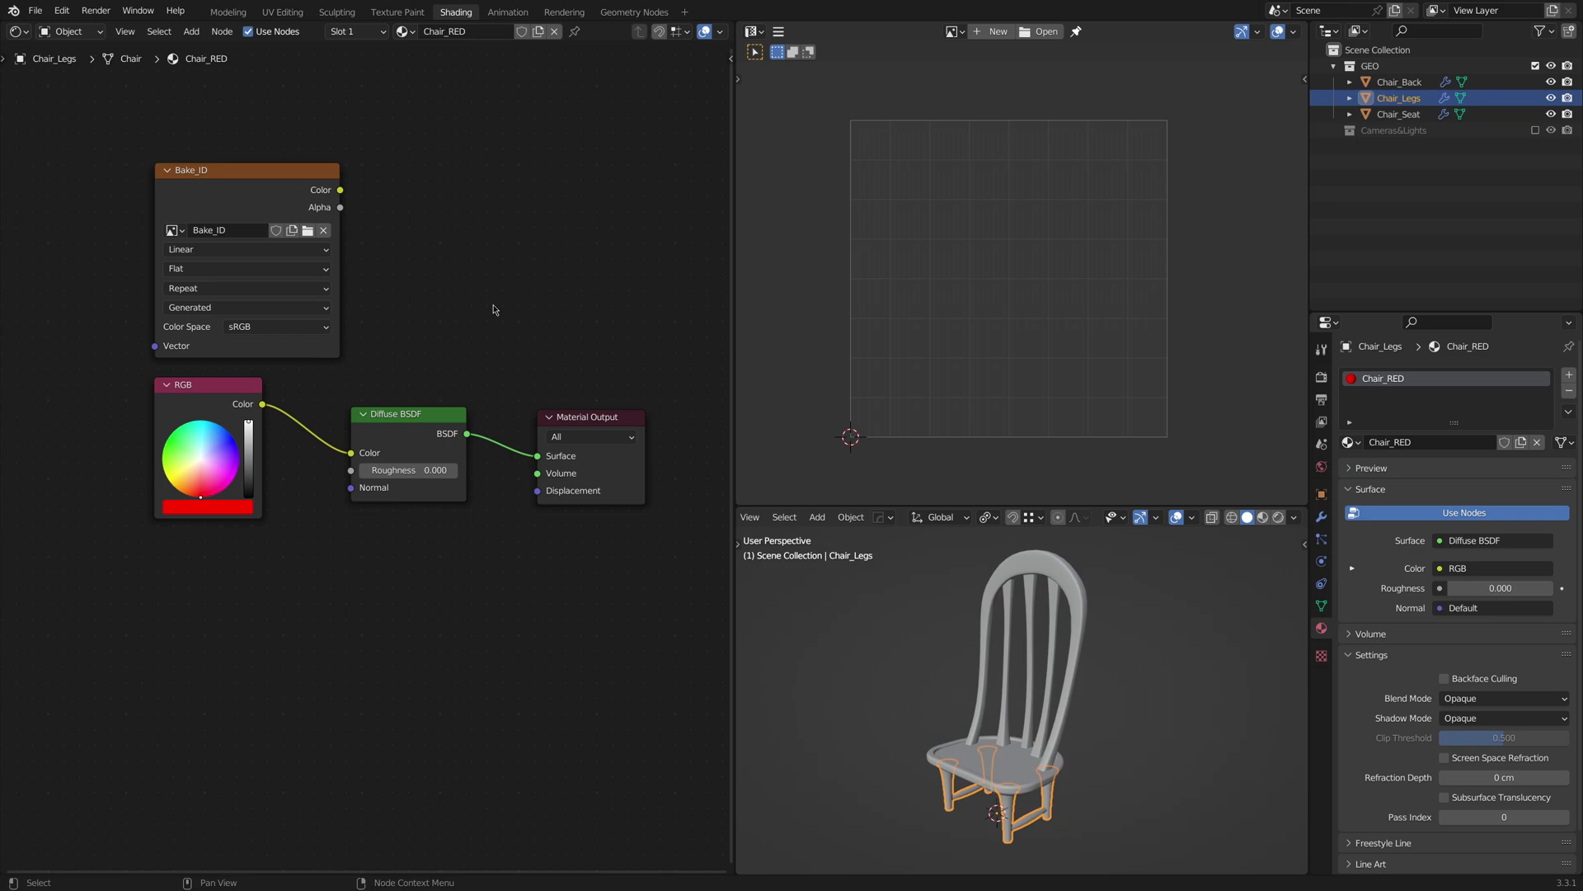
Assign Chair_RED to Chair_Seat as a single-user copy renamed Chair_GREEN.
{"action": "left_click", "coordinate": [1009, 765]}
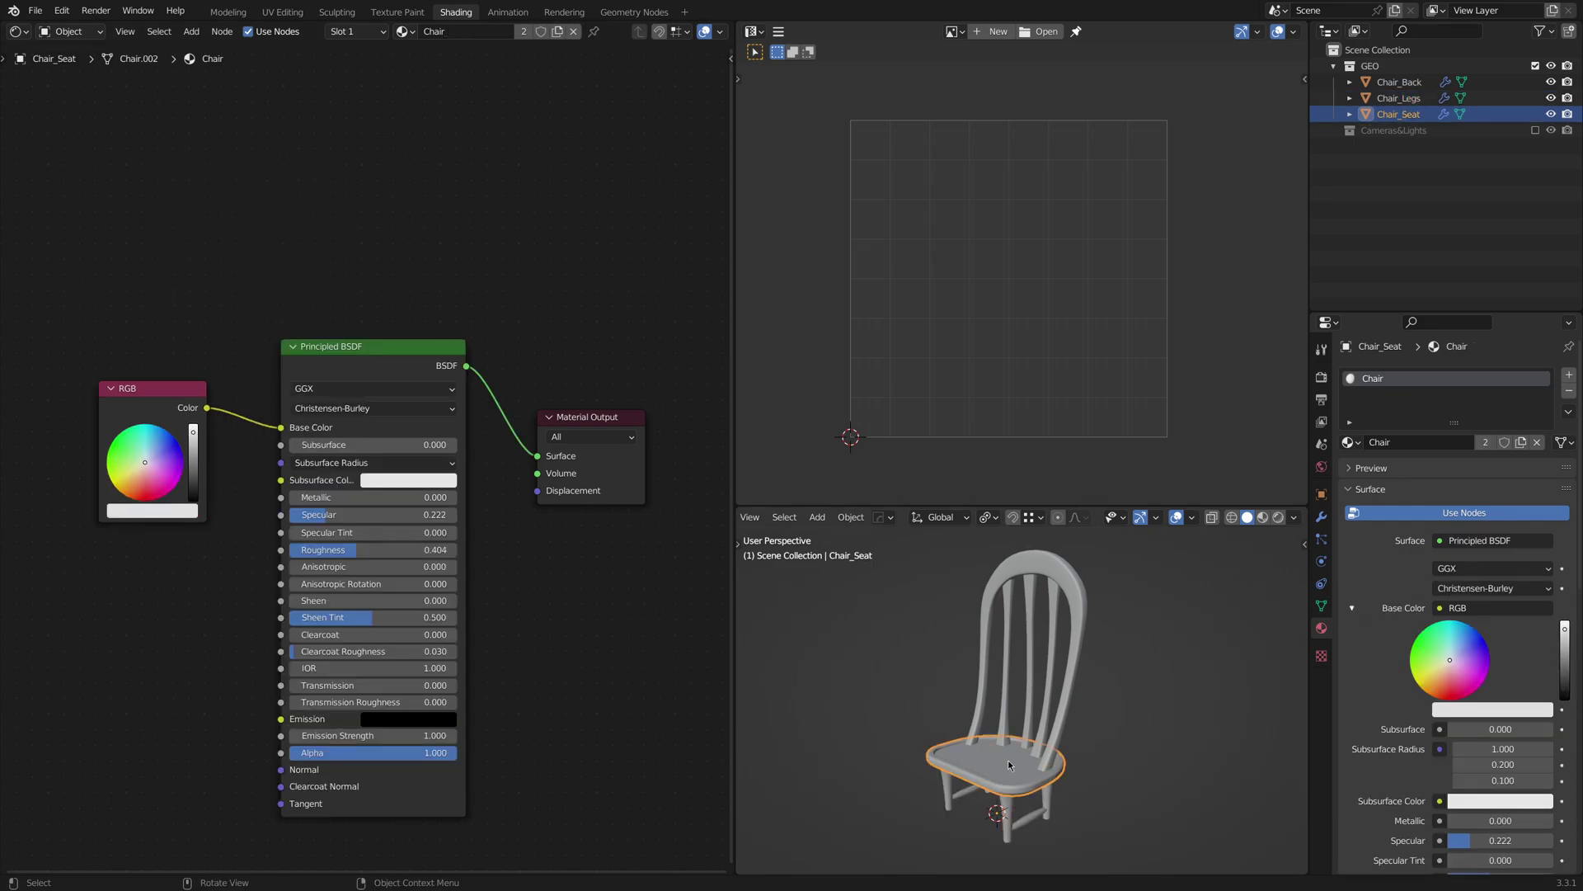
{"action": "left_click", "coordinate": [1351, 443]}
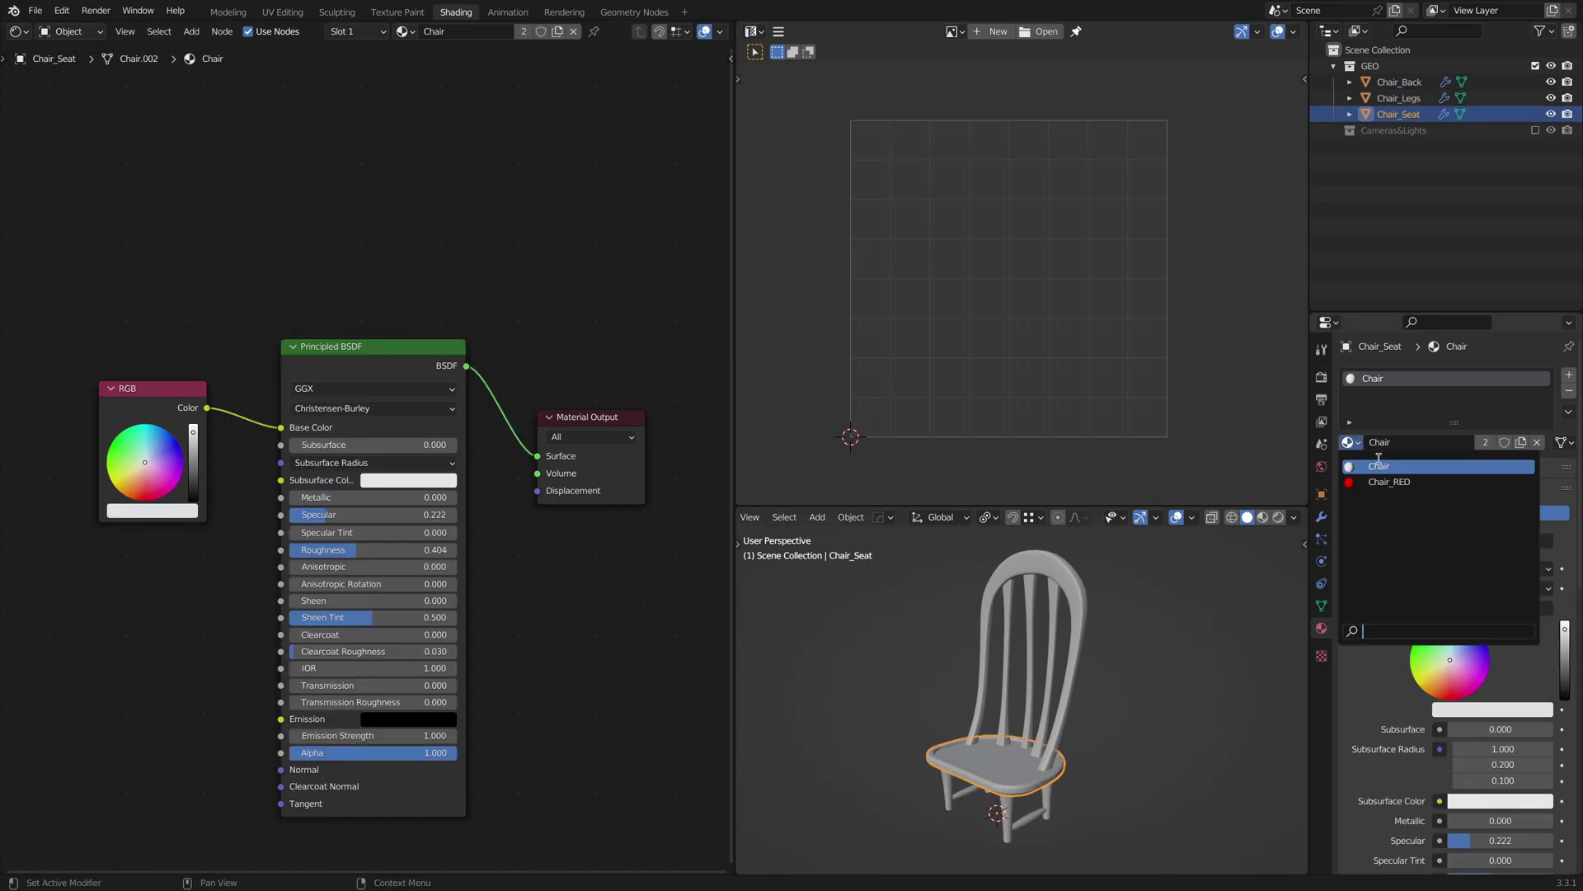
{"action": "left_click", "coordinate": [1392, 481]}
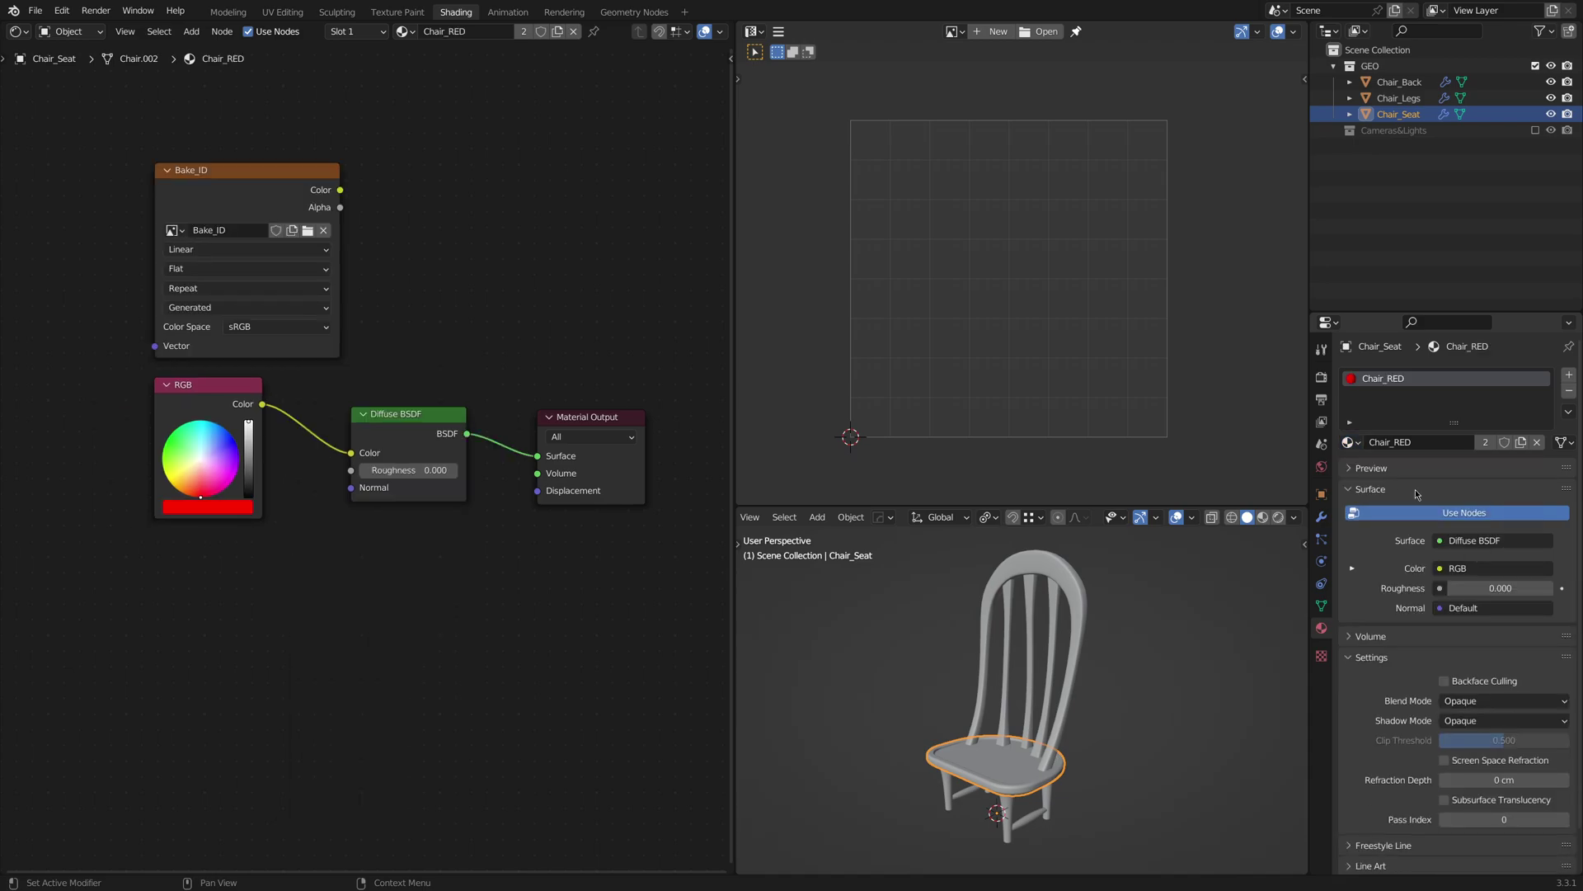
{"action": "left_click", "coordinate": [1485, 442]}
{"action": "double_click", "coordinate": [1418, 380]}
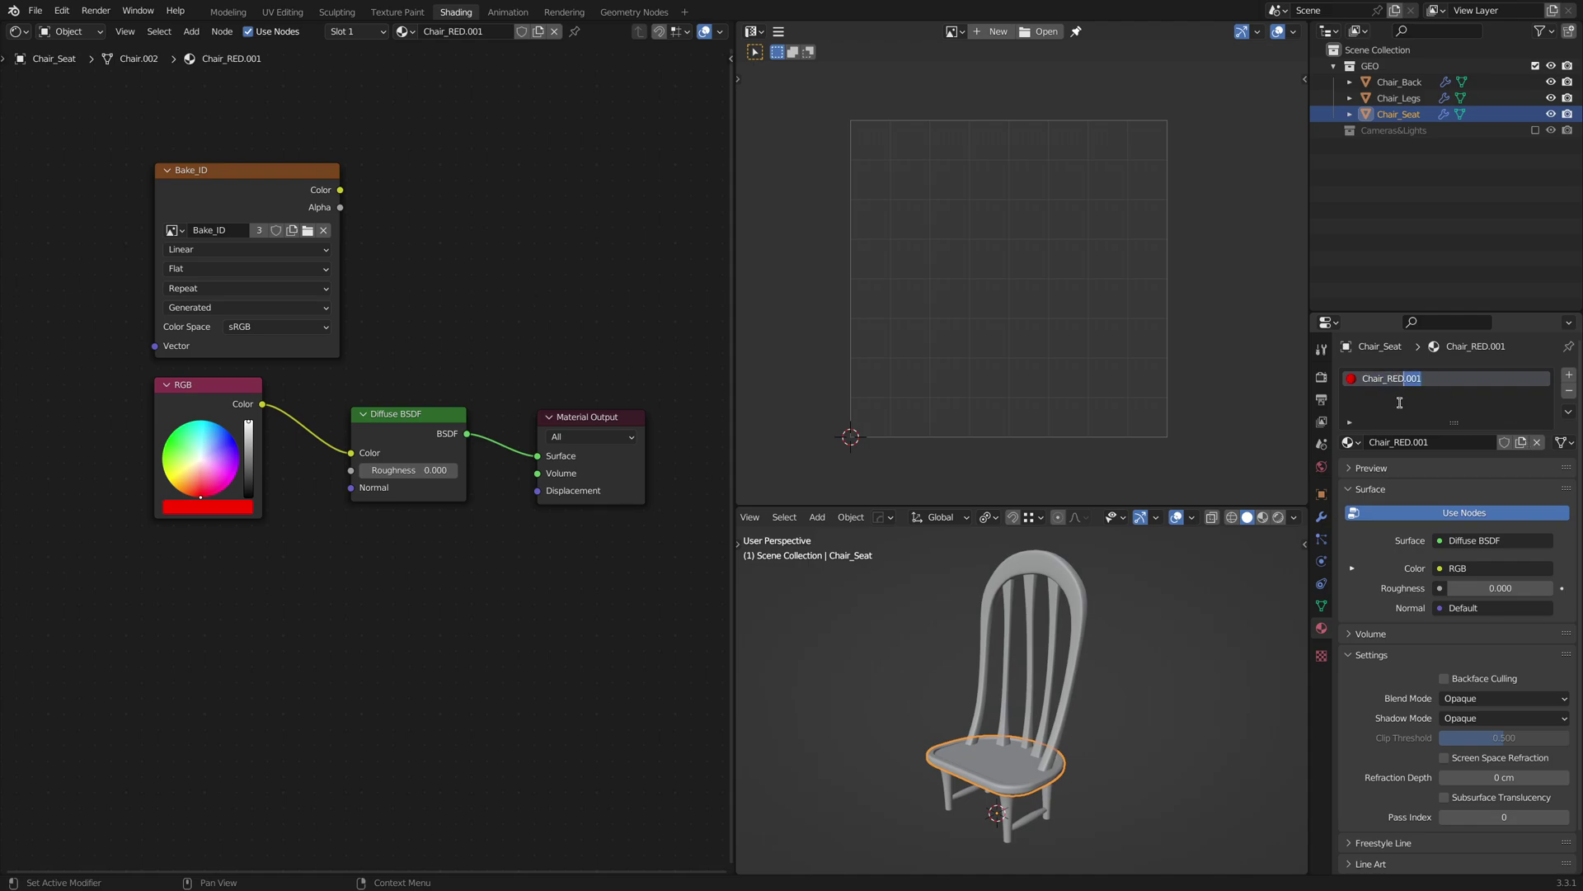
{"action": "key", "text": "BackSpace"}
{"action": "key", "text": "BackSpace"}
{"action": "key", "text": "BackSpace"}
{"action": "type", "text": "G"}
{"action": "type", "text": "REEN"}
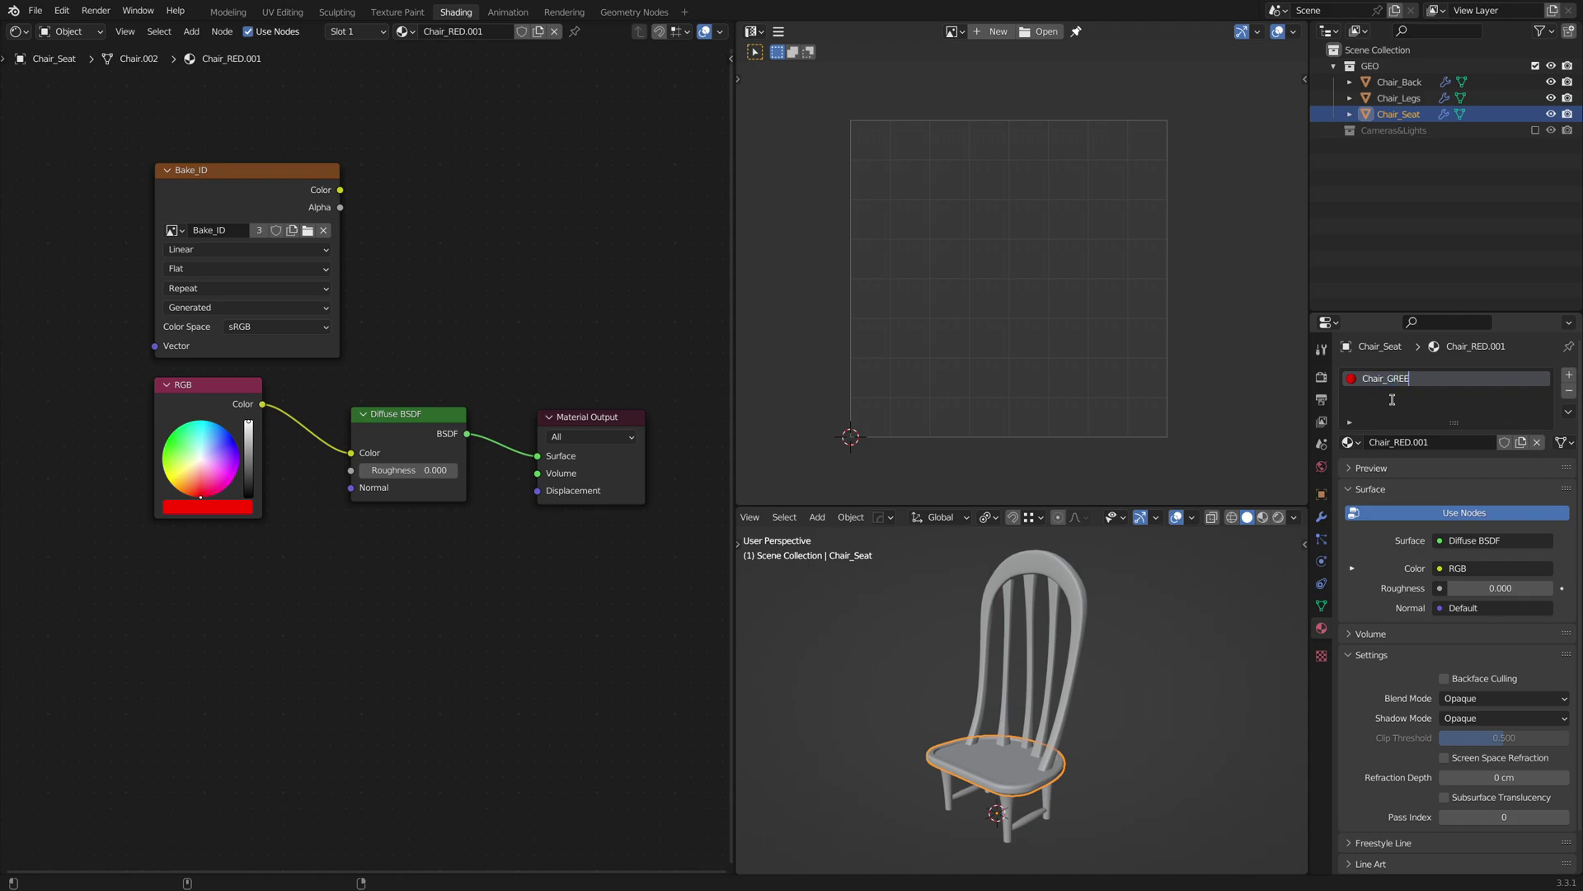
{"action": "key", "text": "Return"}
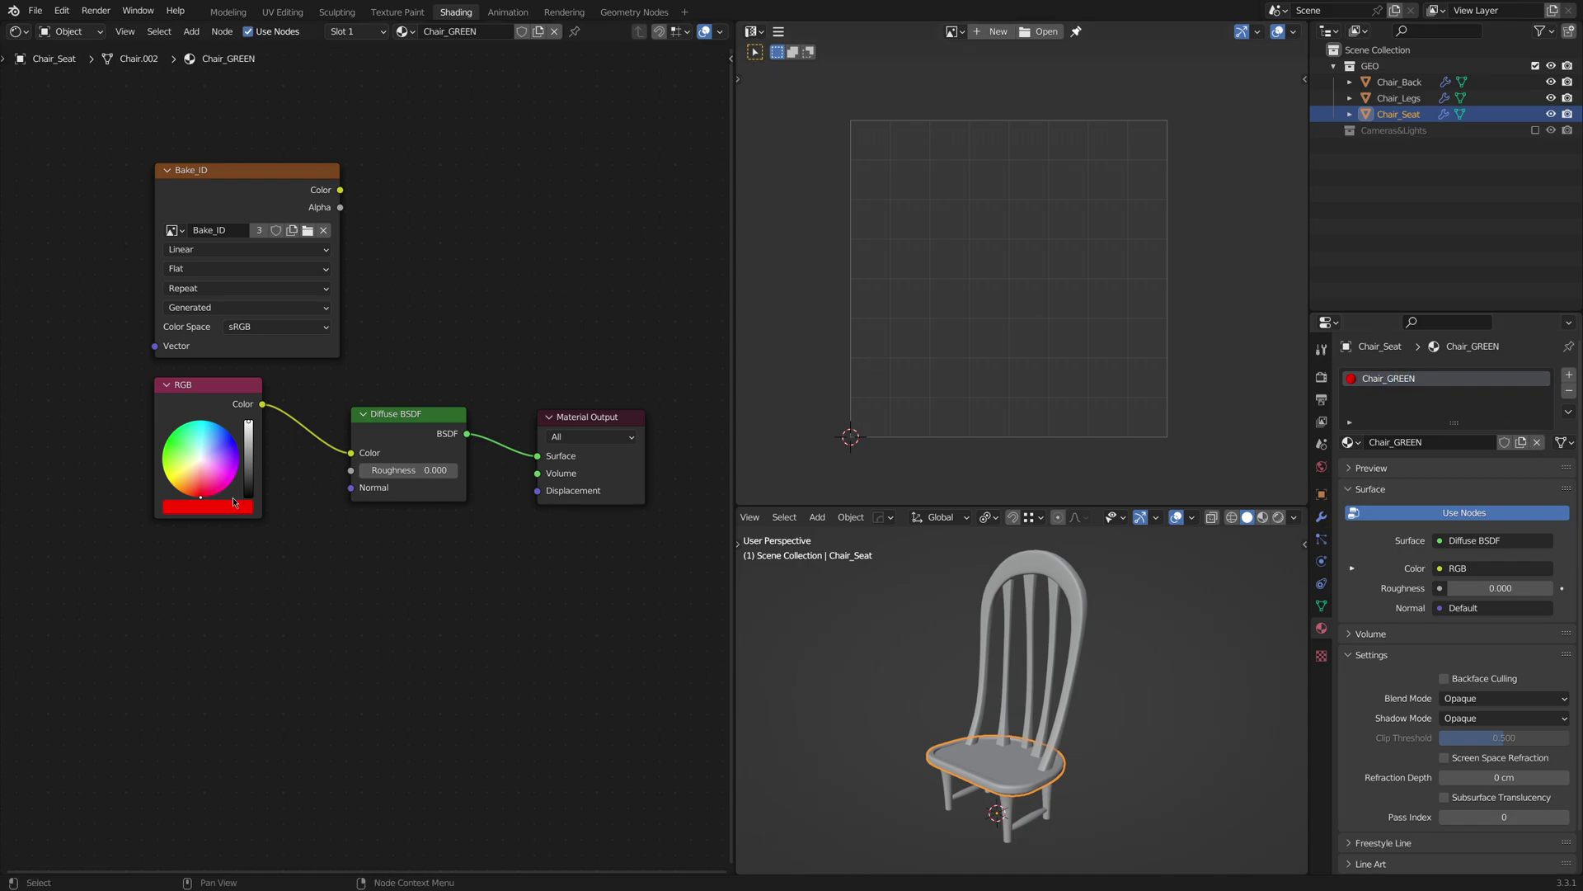
Set the Chair_GREEN RGB node colour to pure green.
{"action": "left_click", "coordinate": [221, 507]}
{"action": "left_click", "coordinate": [221, 506]}
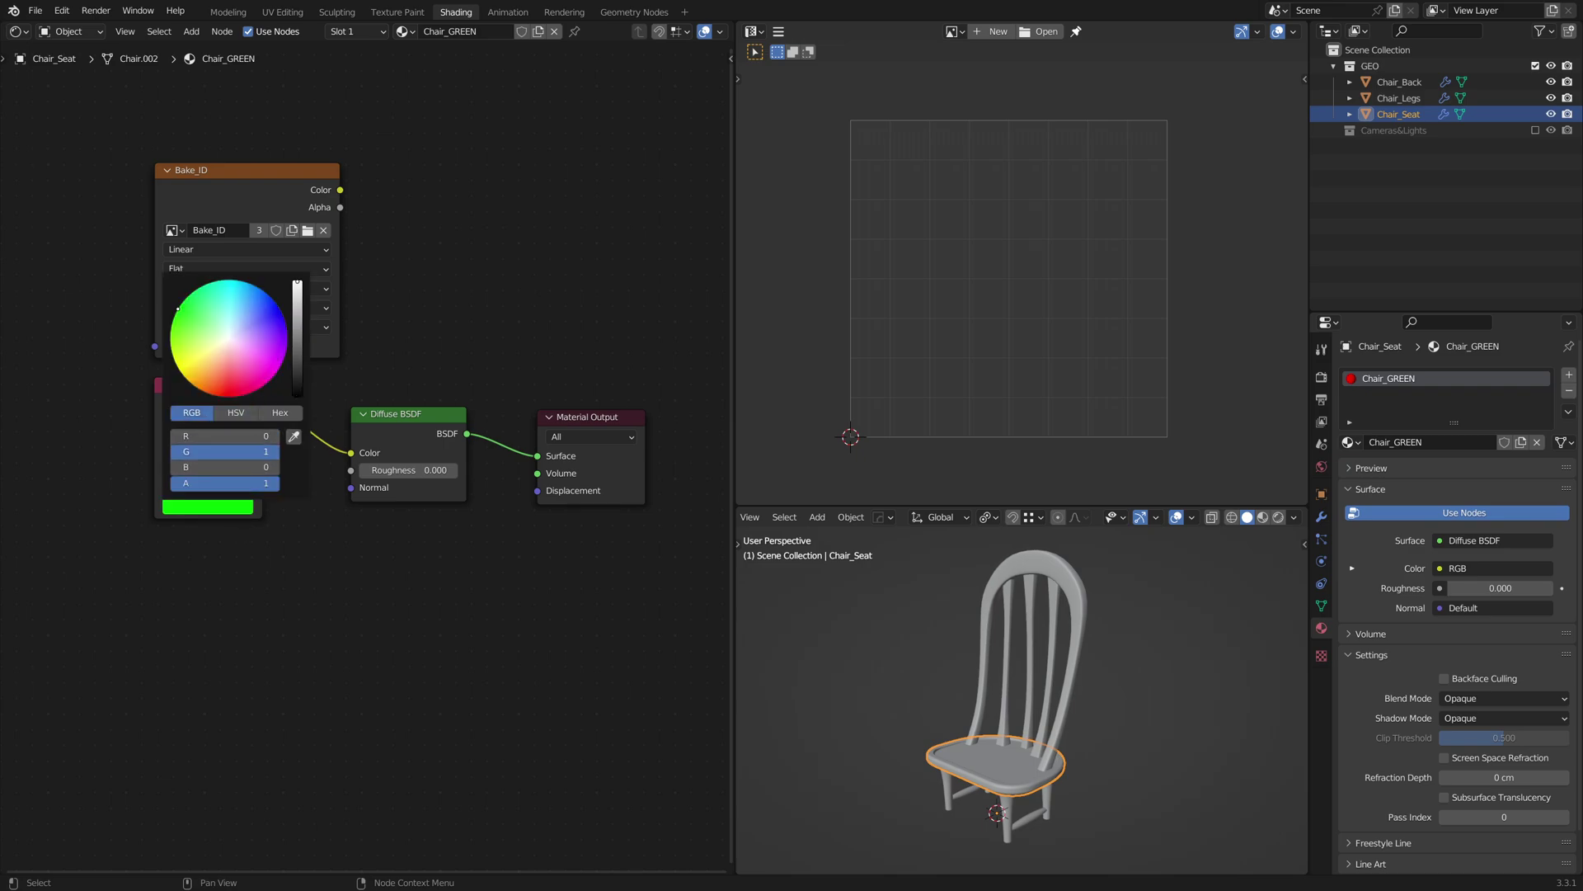
{"action": "left_click", "coordinate": [1051, 575]}
Give Chair_Back its own material copy named Chair_BLUE with a pure-blue RGB colour.
{"action": "left_click", "coordinate": [1350, 442]}
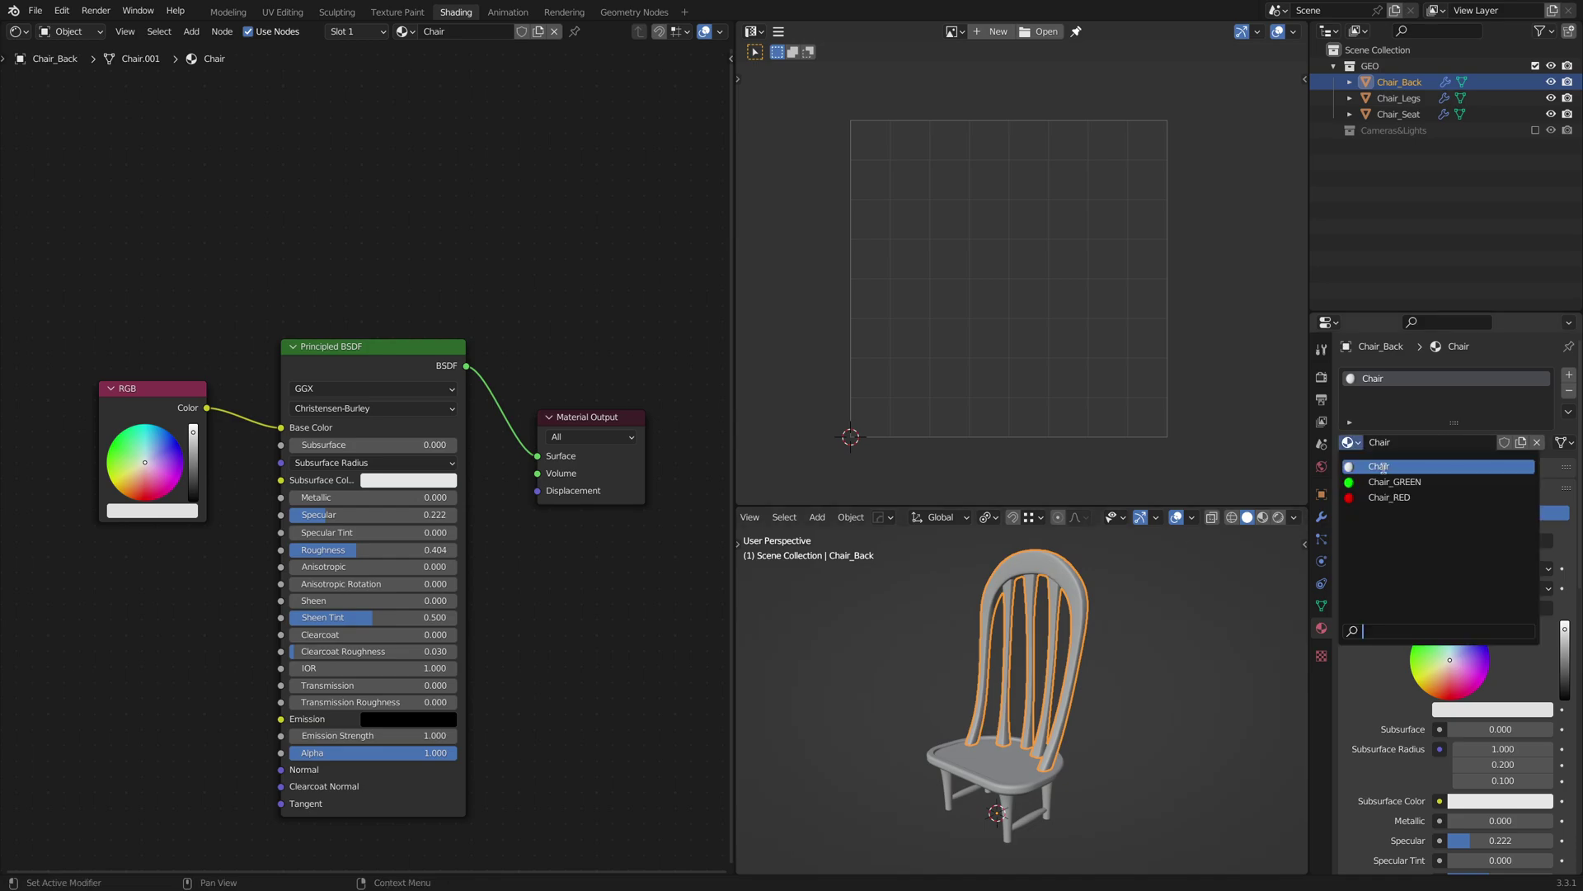
{"action": "left_click", "coordinate": [1394, 468]}
{"action": "left_click", "coordinate": [1522, 443]}
{"action": "double_click", "coordinate": [1443, 380]}
{"action": "type", "text": "Chair_B"}
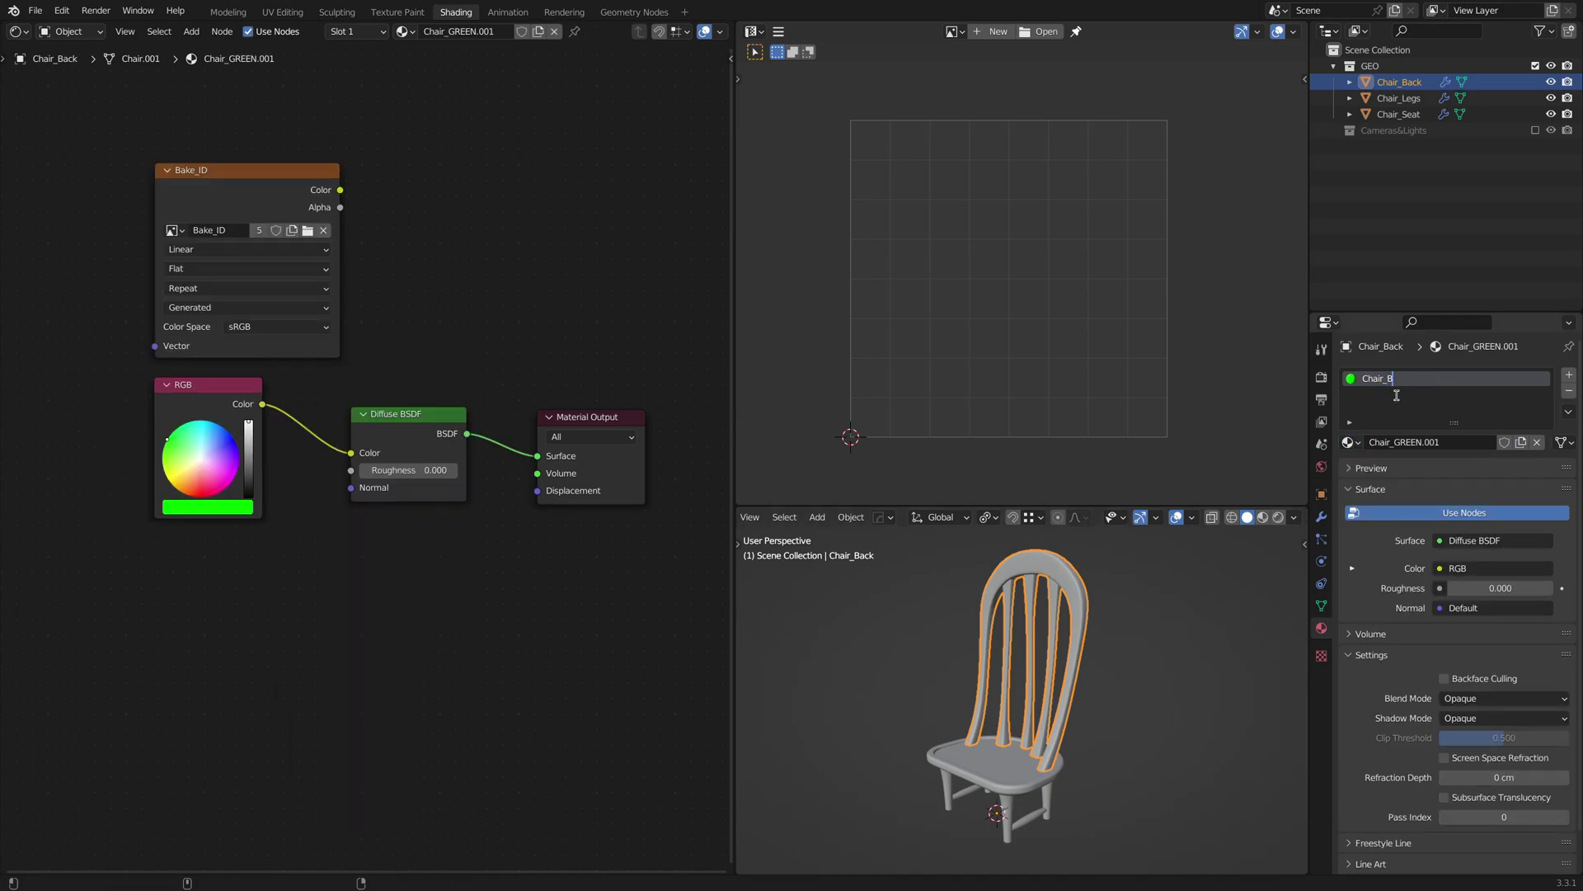
{"action": "type", "text": "LUE"}
{"action": "key", "text": "Return"}
{"action": "left_click", "coordinate": [218, 509]}
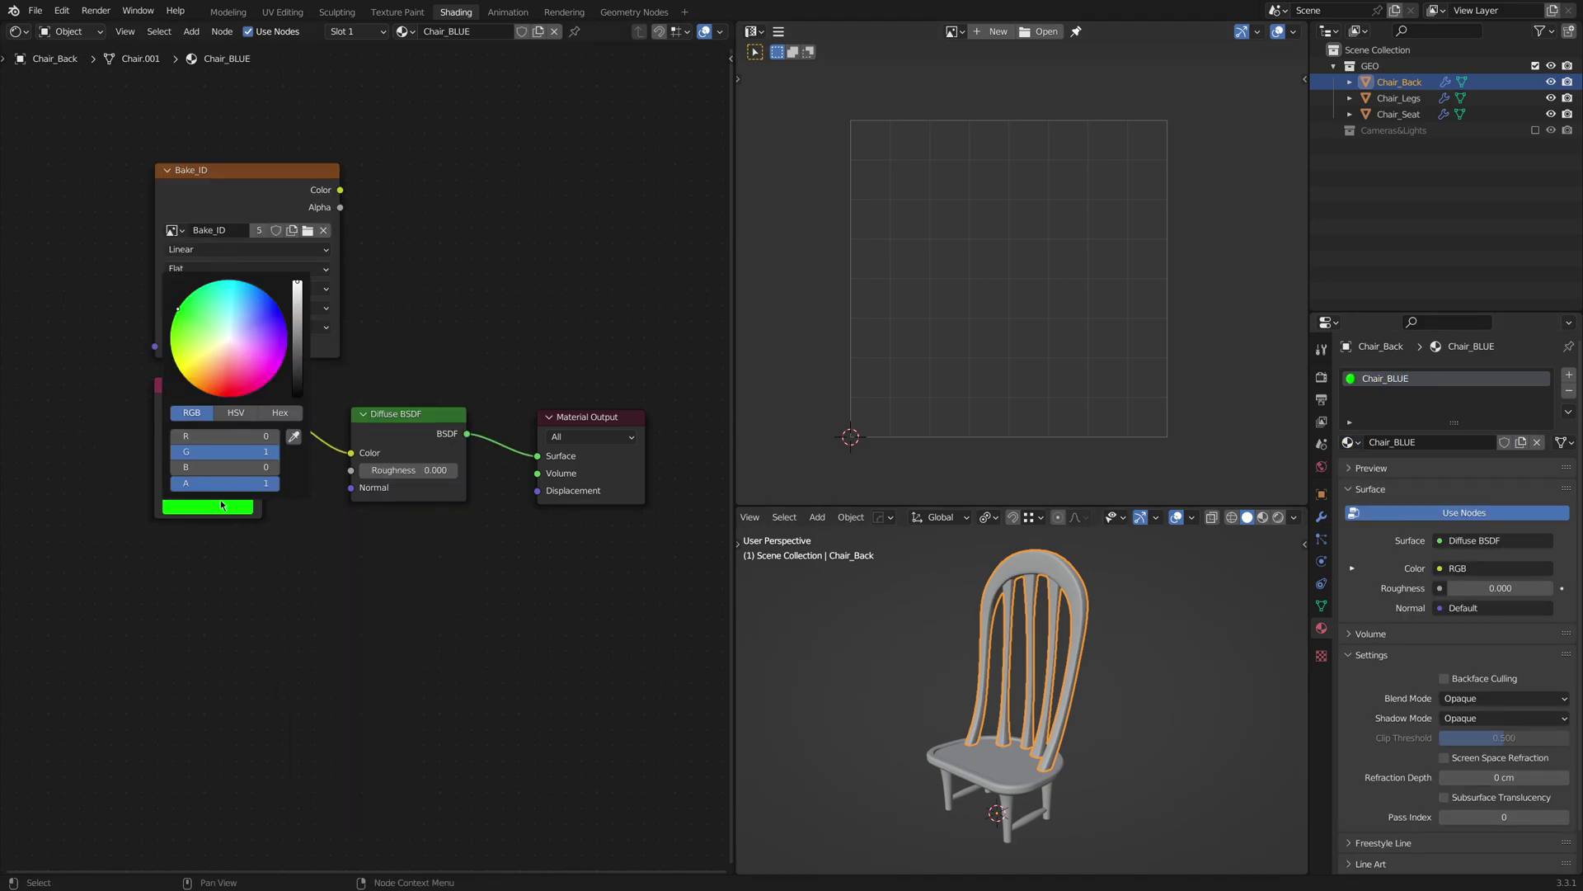
{"action": "left_click_drag", "start_coordinate": [200, 467], "coordinate": [281, 468]}
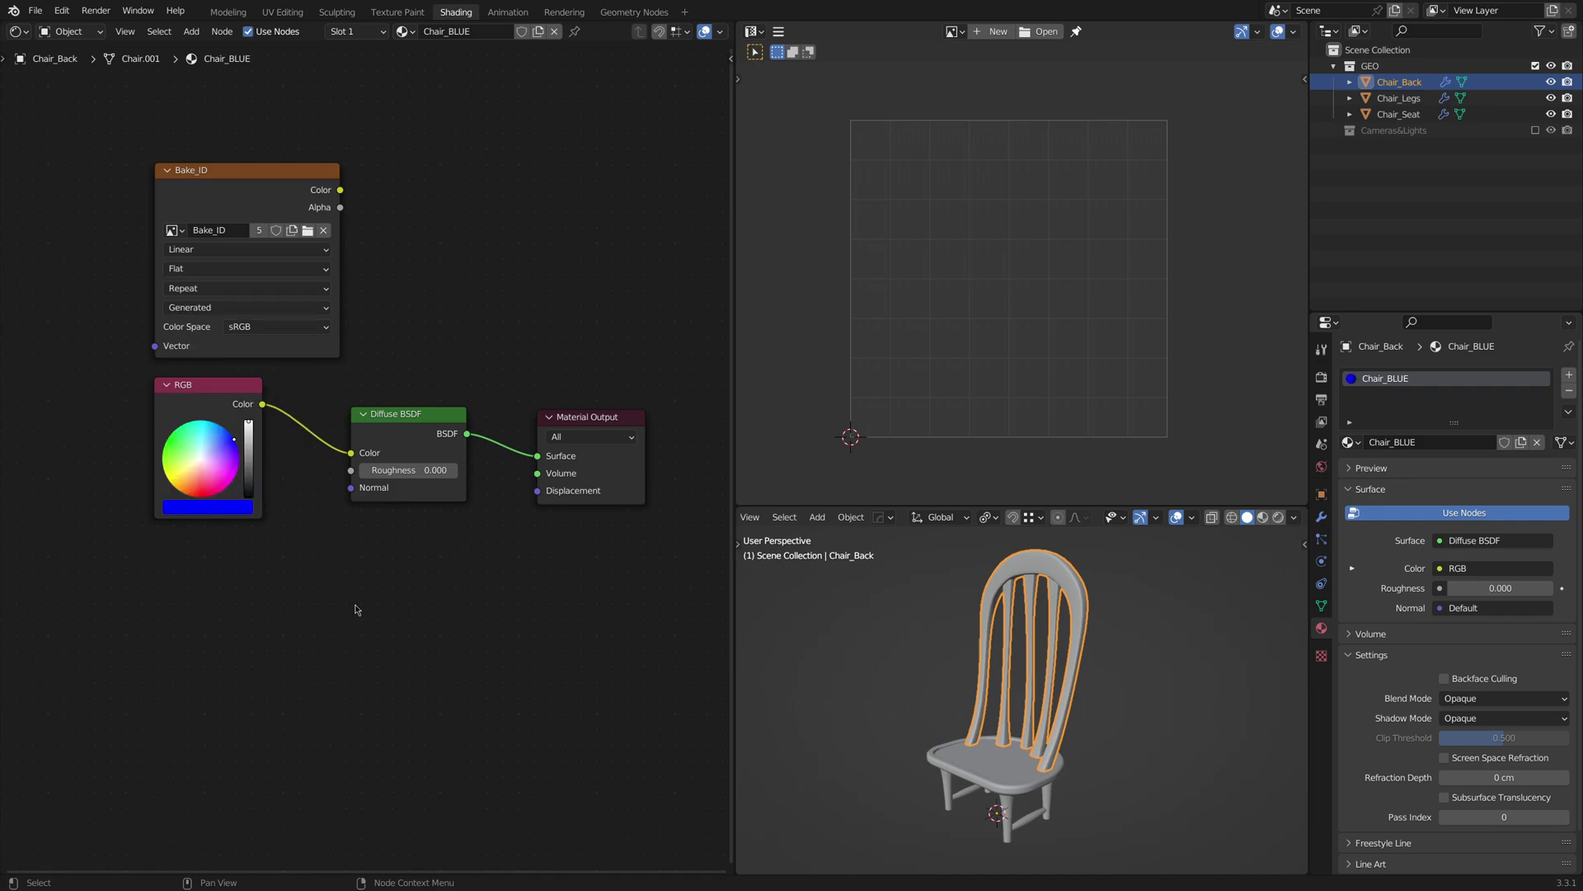
Check the legs, seat and back materials and give the Bake_ID image a fake user.
{"action": "left_click", "coordinate": [1026, 827]}
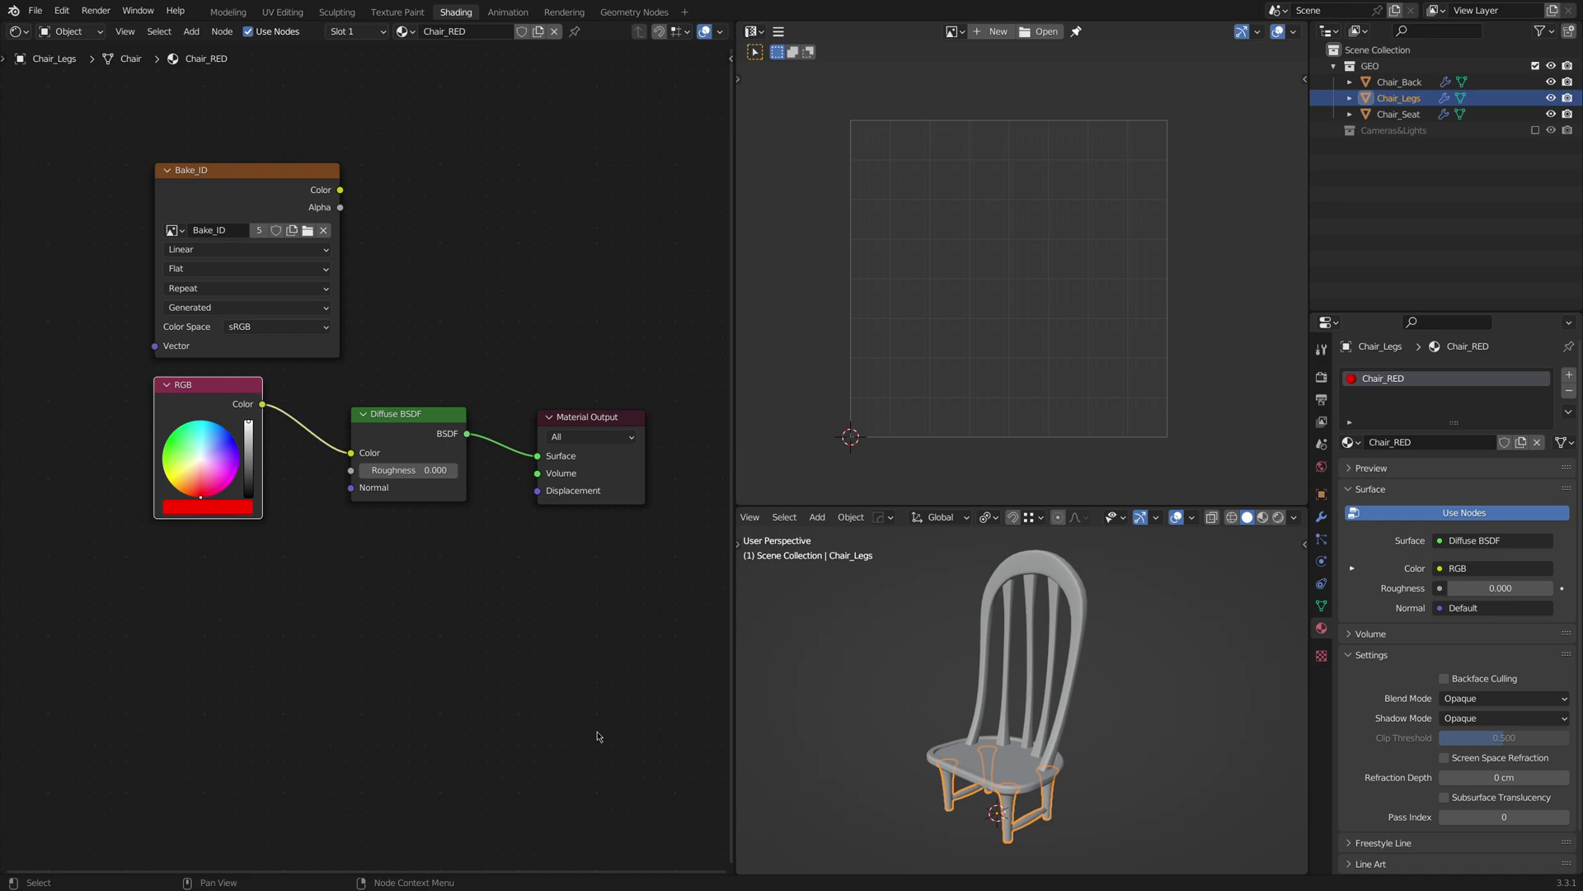
{"action": "left_click", "coordinate": [1009, 767]}
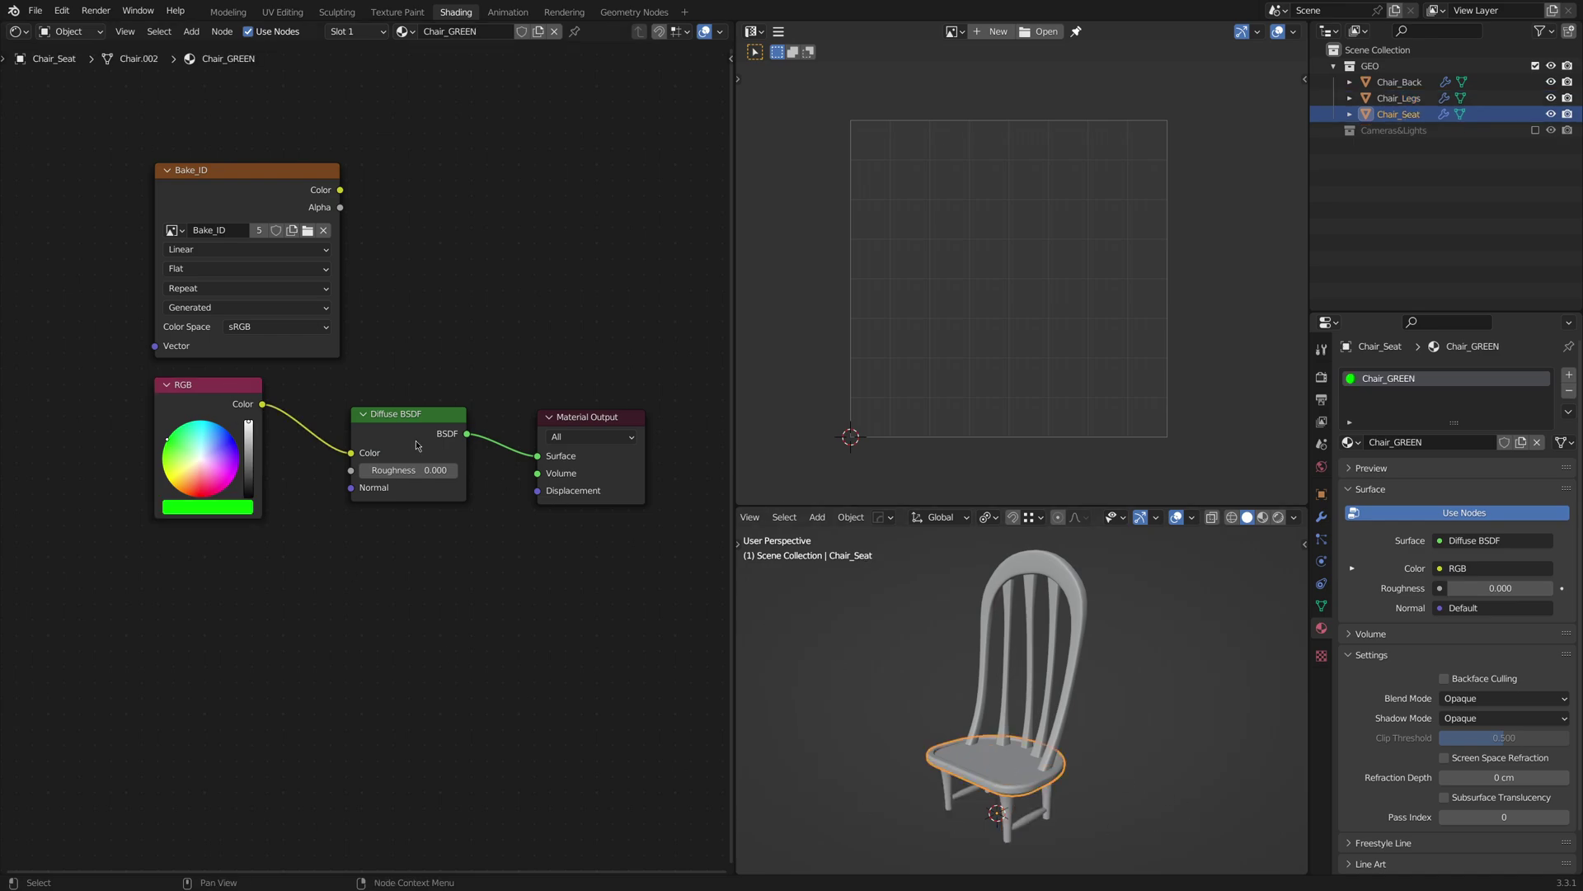
{"action": "left_click", "coordinate": [230, 389]}
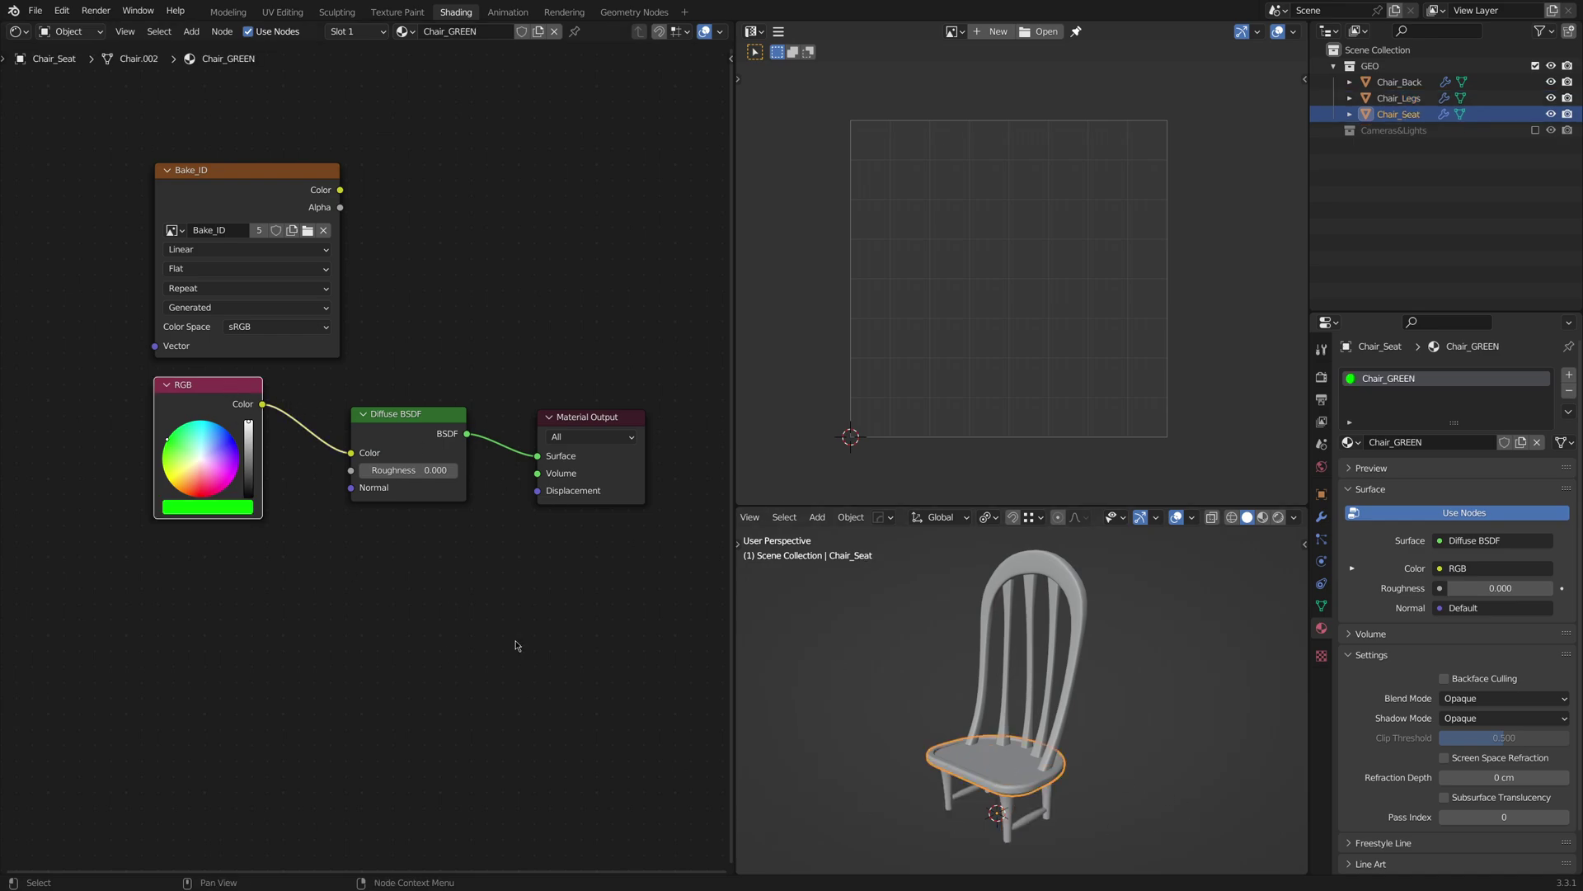
{"action": "left_click", "coordinate": [1064, 571]}
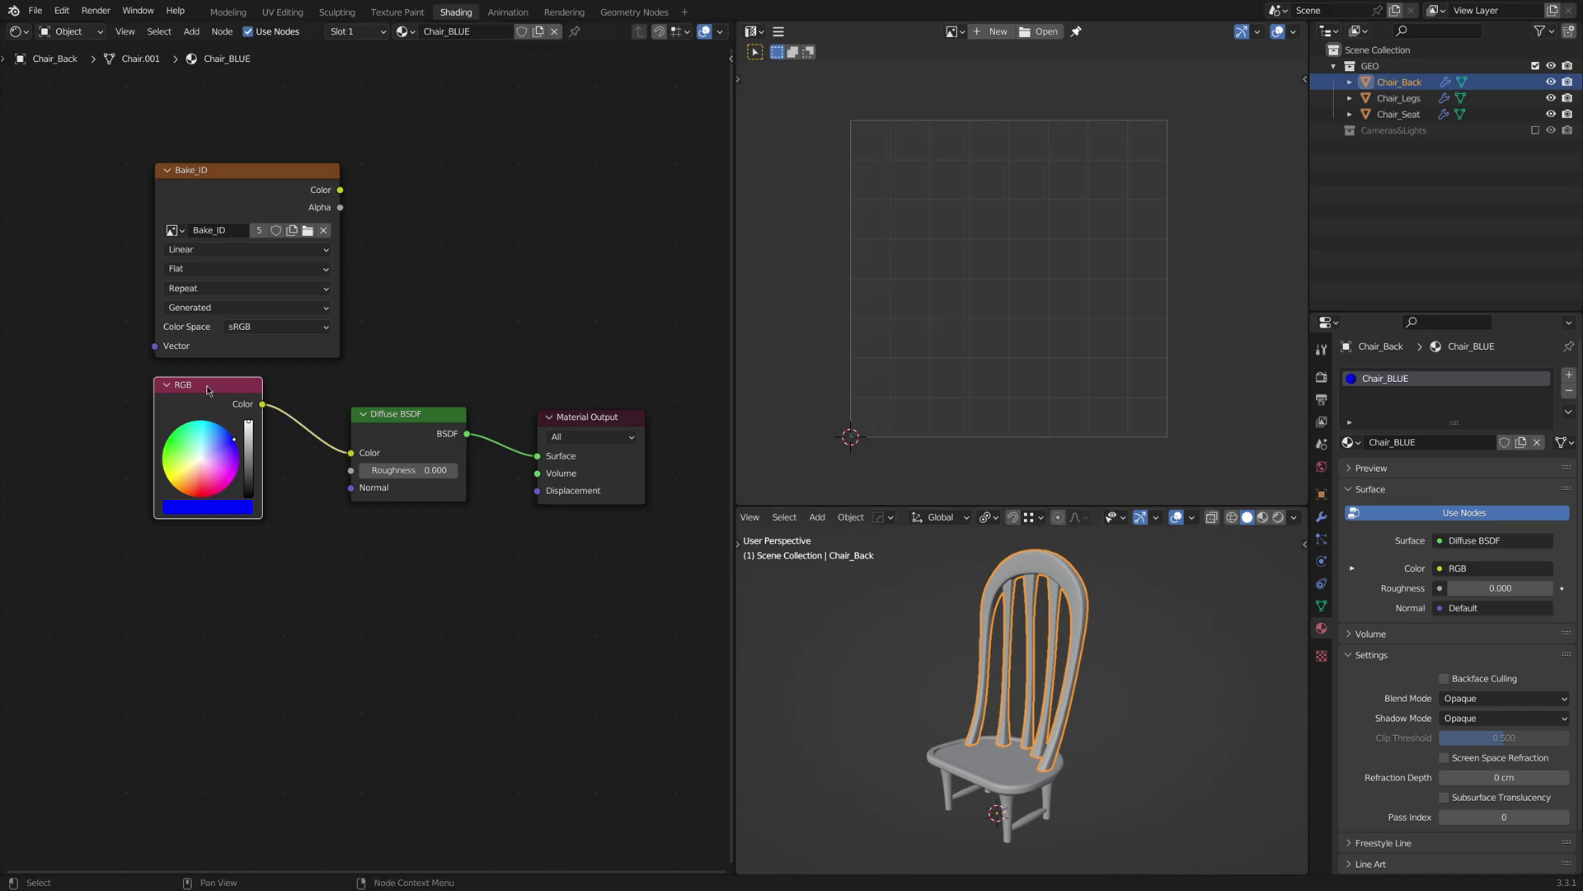
{"action": "left_click", "coordinate": [1010, 778]}
{"action": "left_click", "coordinate": [1011, 605]}
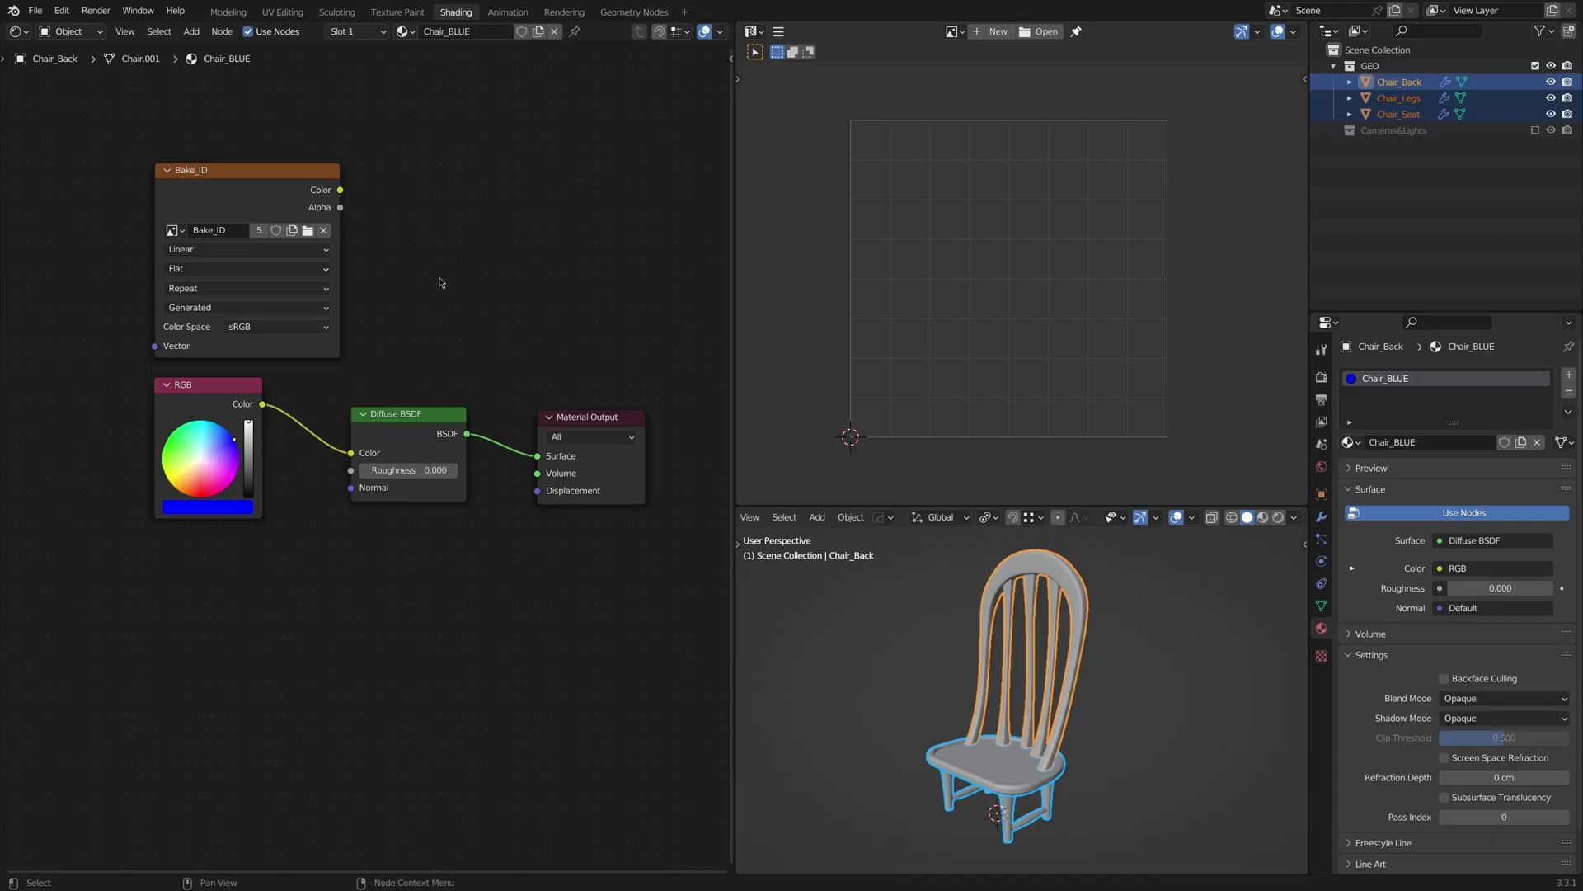
{"action": "left_click", "coordinate": [278, 230]}
Confirm the red, green and blue materials, then select all three parts with Chair_Legs active.
{"action": "left_click", "coordinate": [1062, 767]}
{"action": "left_click", "coordinate": [1009, 831]}
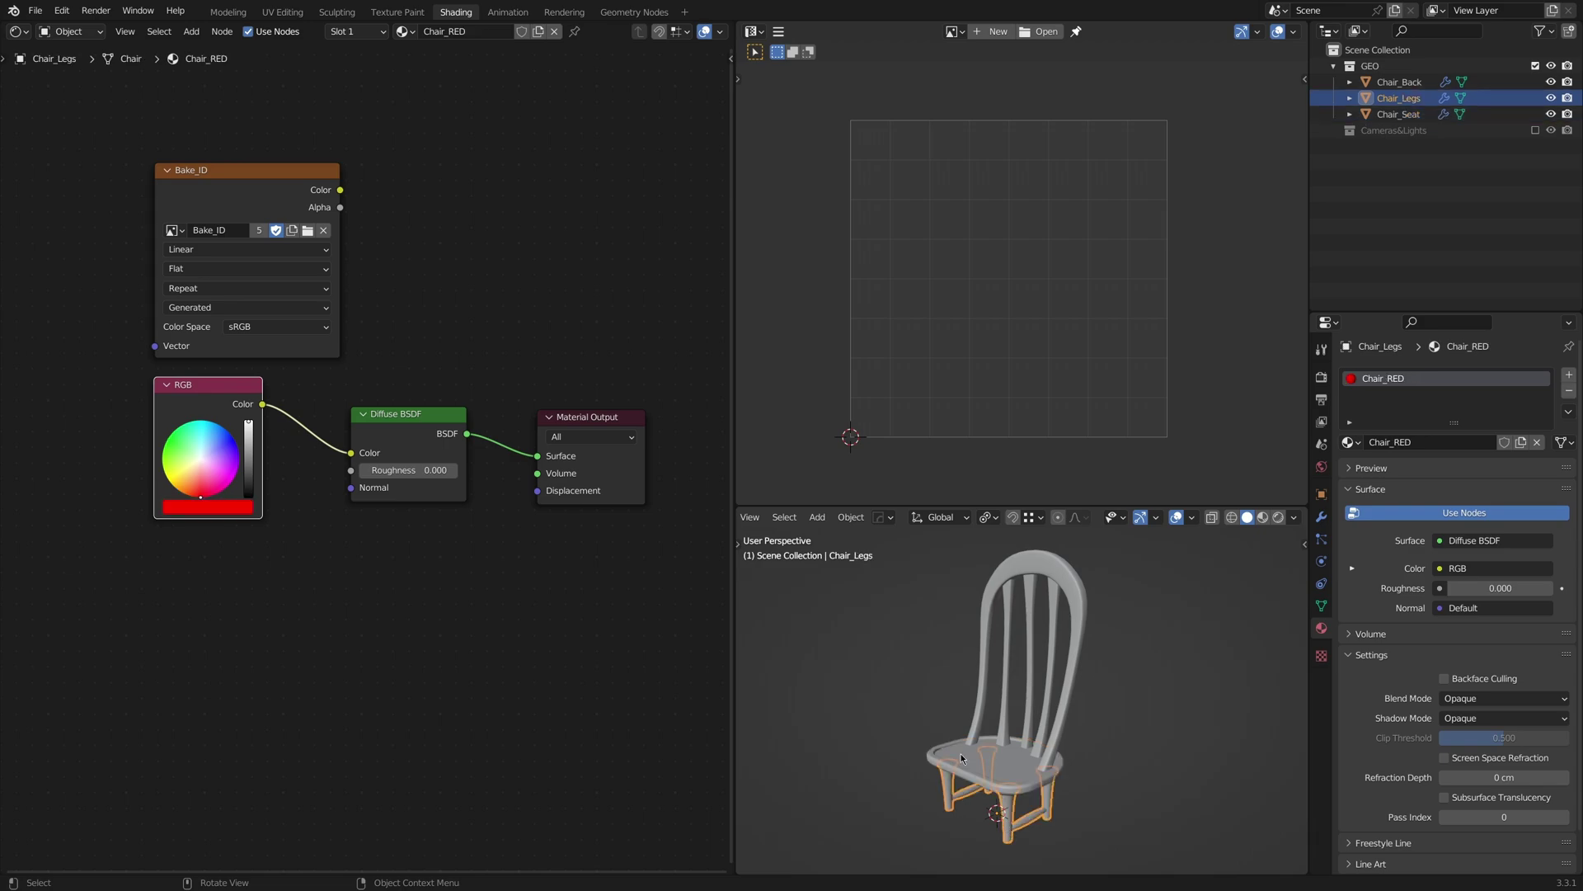
{"action": "left_click", "coordinate": [1015, 770]}
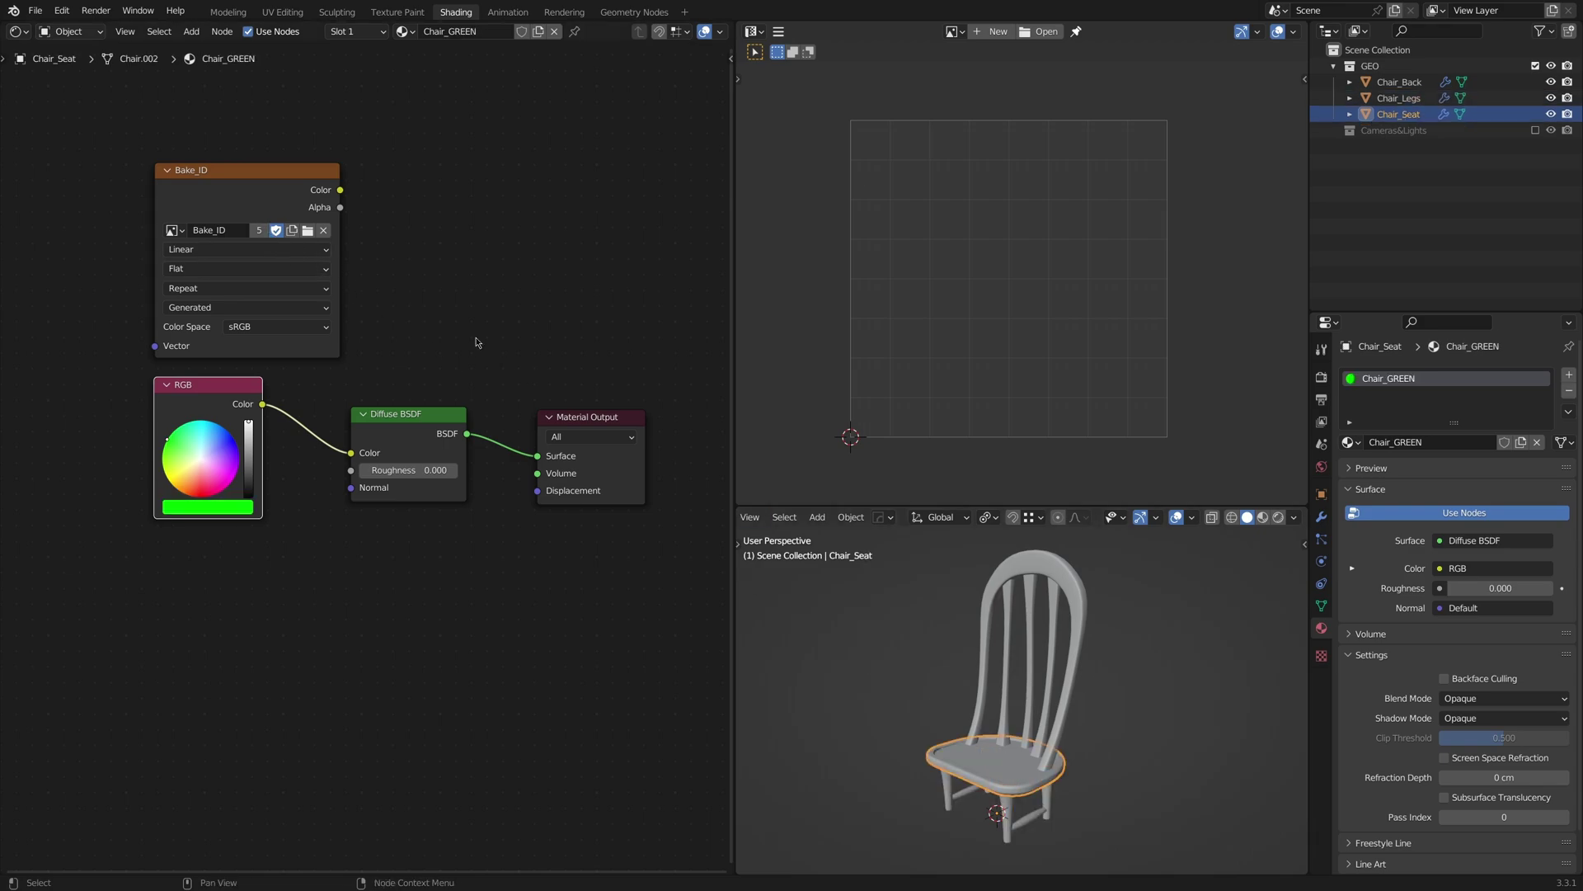
{"action": "left_click", "coordinate": [1044, 567]}
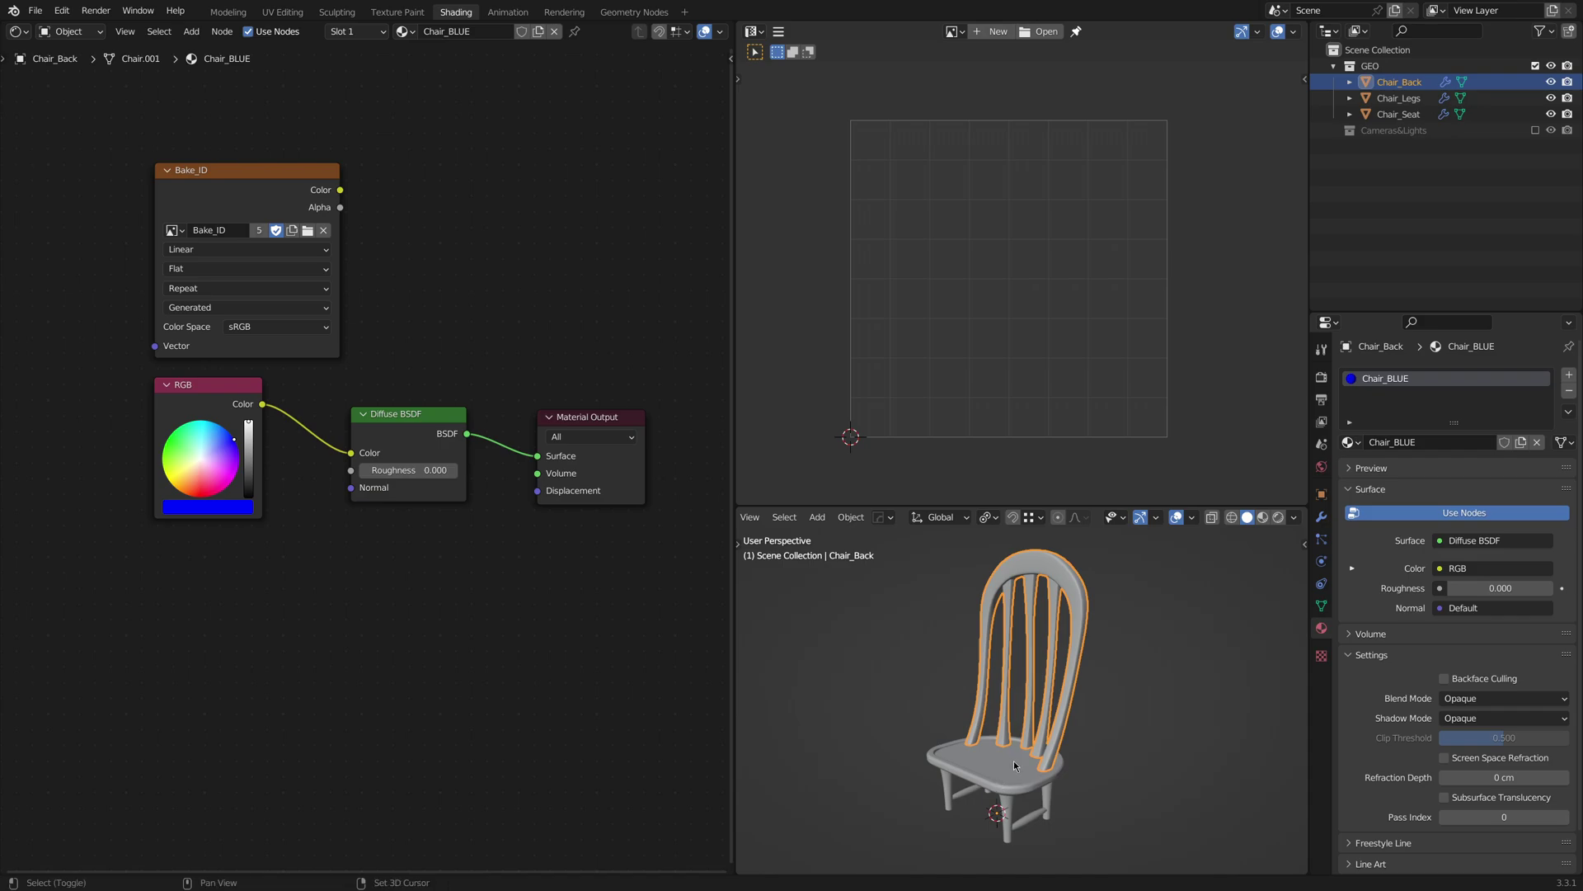
{"action": "left_click", "coordinate": [999, 783], "text": "shift"}
{"action": "left_click", "coordinate": [1016, 820], "text": "shift"}
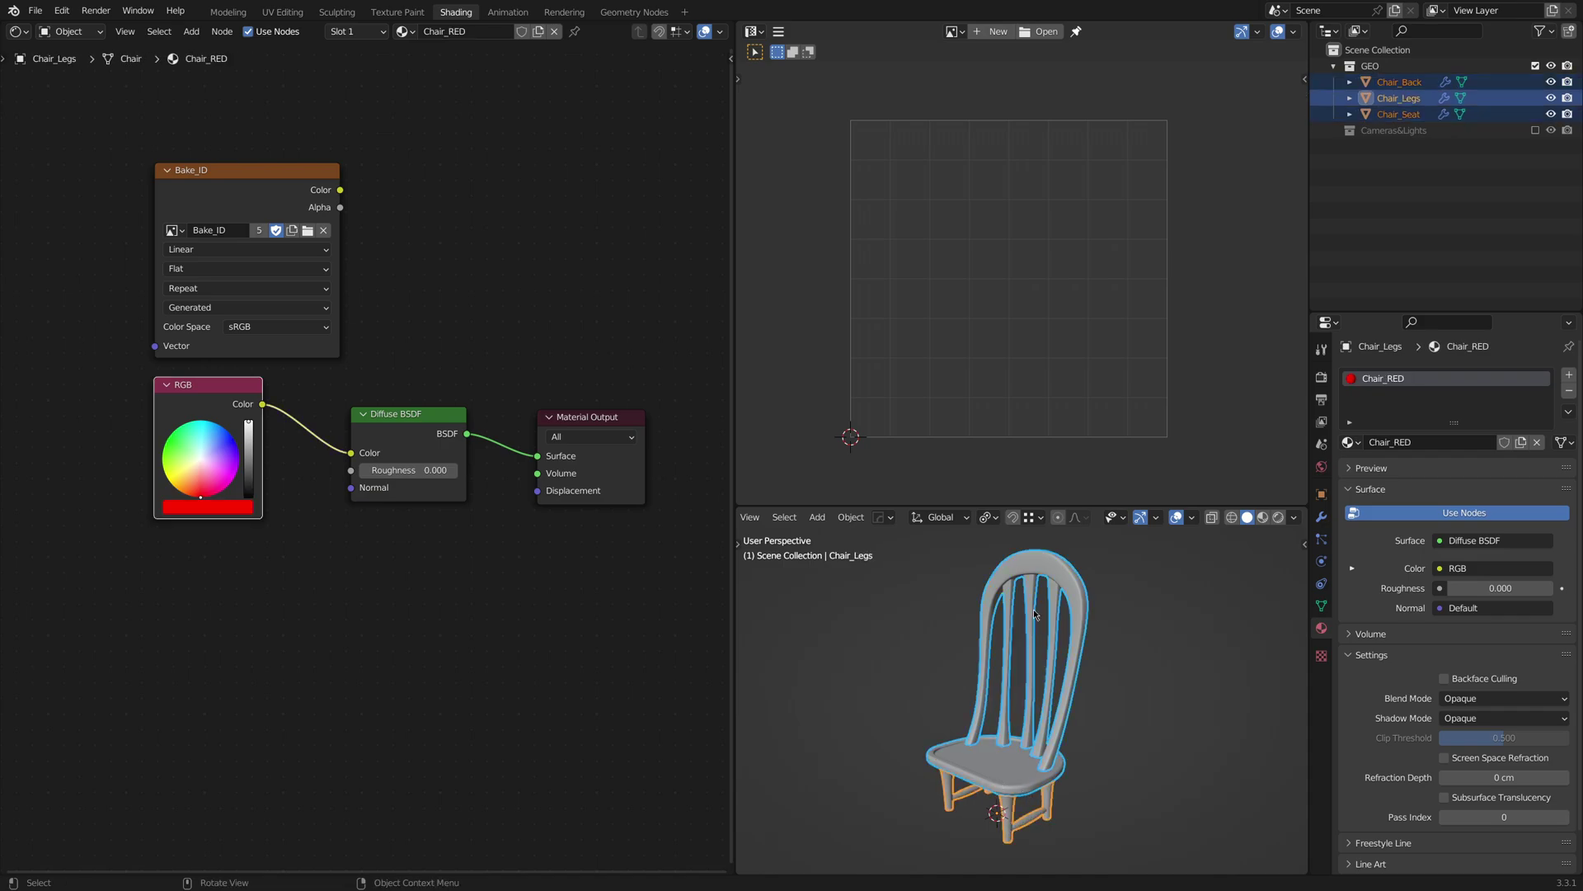
Enter Edit Mode on the chair parts to show their UVs, then bring up the render settings.
{"action": "key", "text": "Tab"}
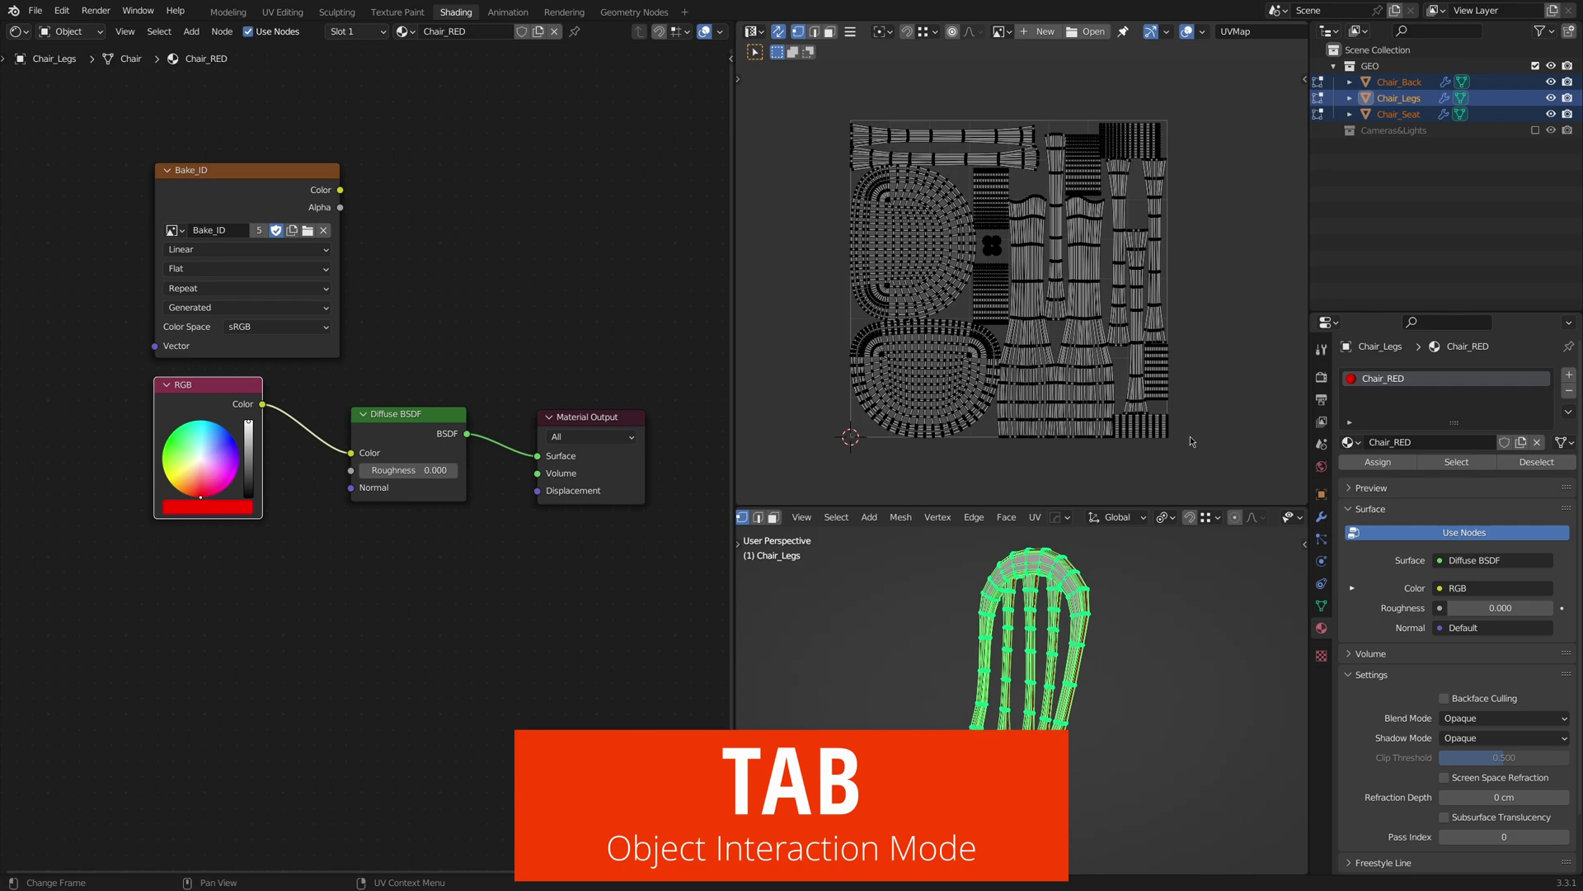
{"action": "key", "text": "a"}
{"action": "key", "text": "alt+a"}
{"action": "left_click", "coordinate": [1321, 377]}
{"action": "scroll", "coordinate": [1445, 753], "scroll_direction": "down", "scroll_amount": 3}
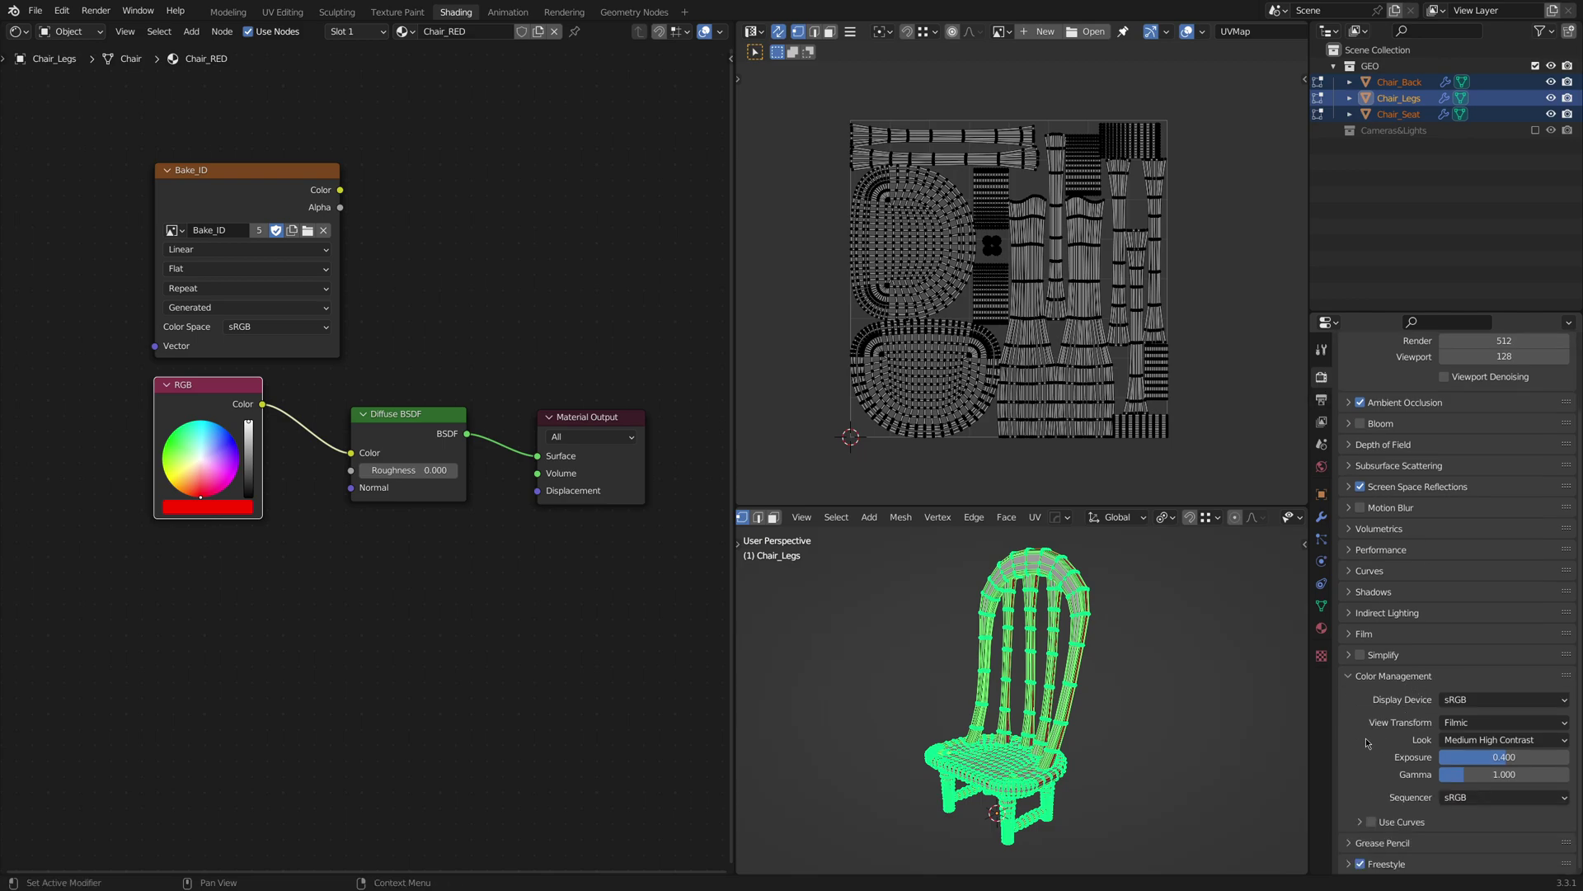
{"action": "left_click", "coordinate": [1350, 677]}
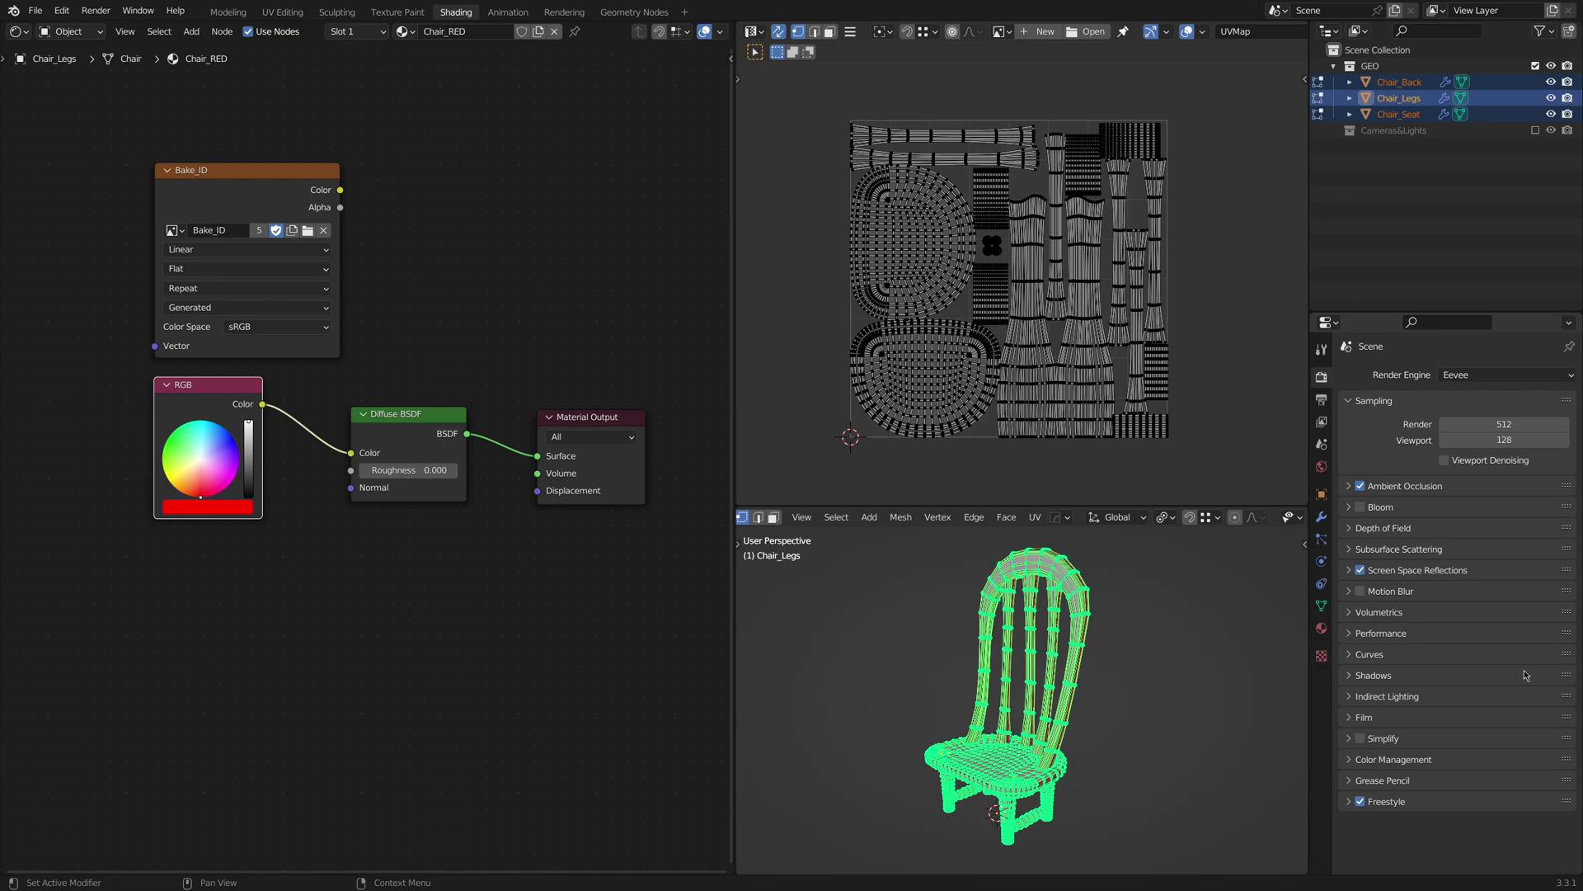
Set the render engine to Cycles on GPU Compute and the bake type to Diffuse.
{"action": "left_click", "coordinate": [1460, 376]}
{"action": "left_click", "coordinate": [1480, 376]}
{"action": "left_click", "coordinate": [1462, 429]}
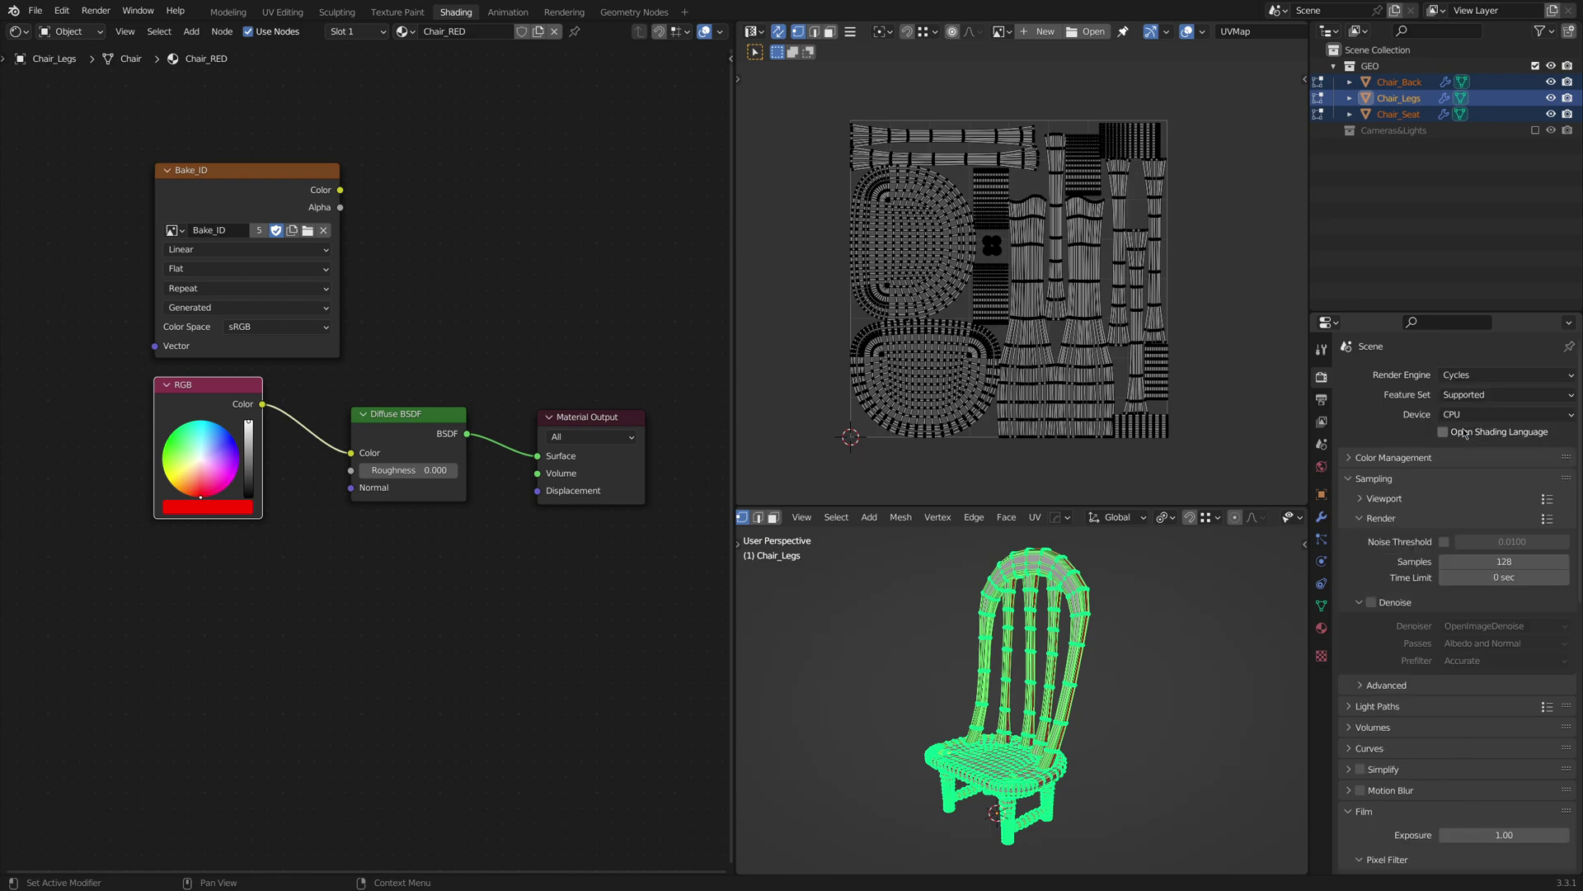
{"action": "left_click", "coordinate": [1459, 416]}
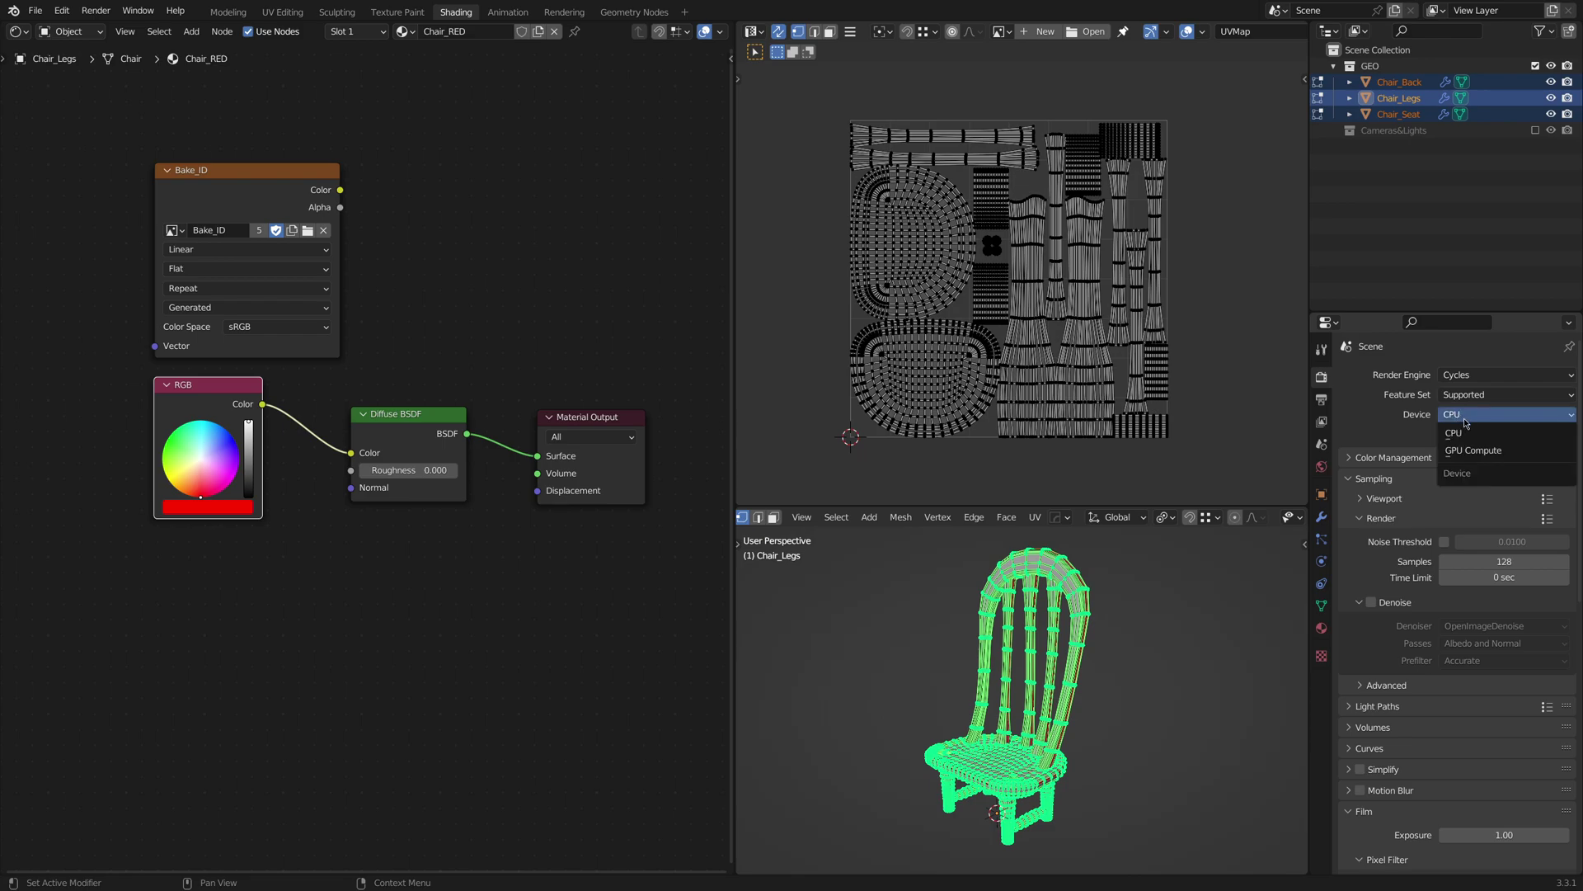
{"action": "left_click", "coordinate": [1489, 452]}
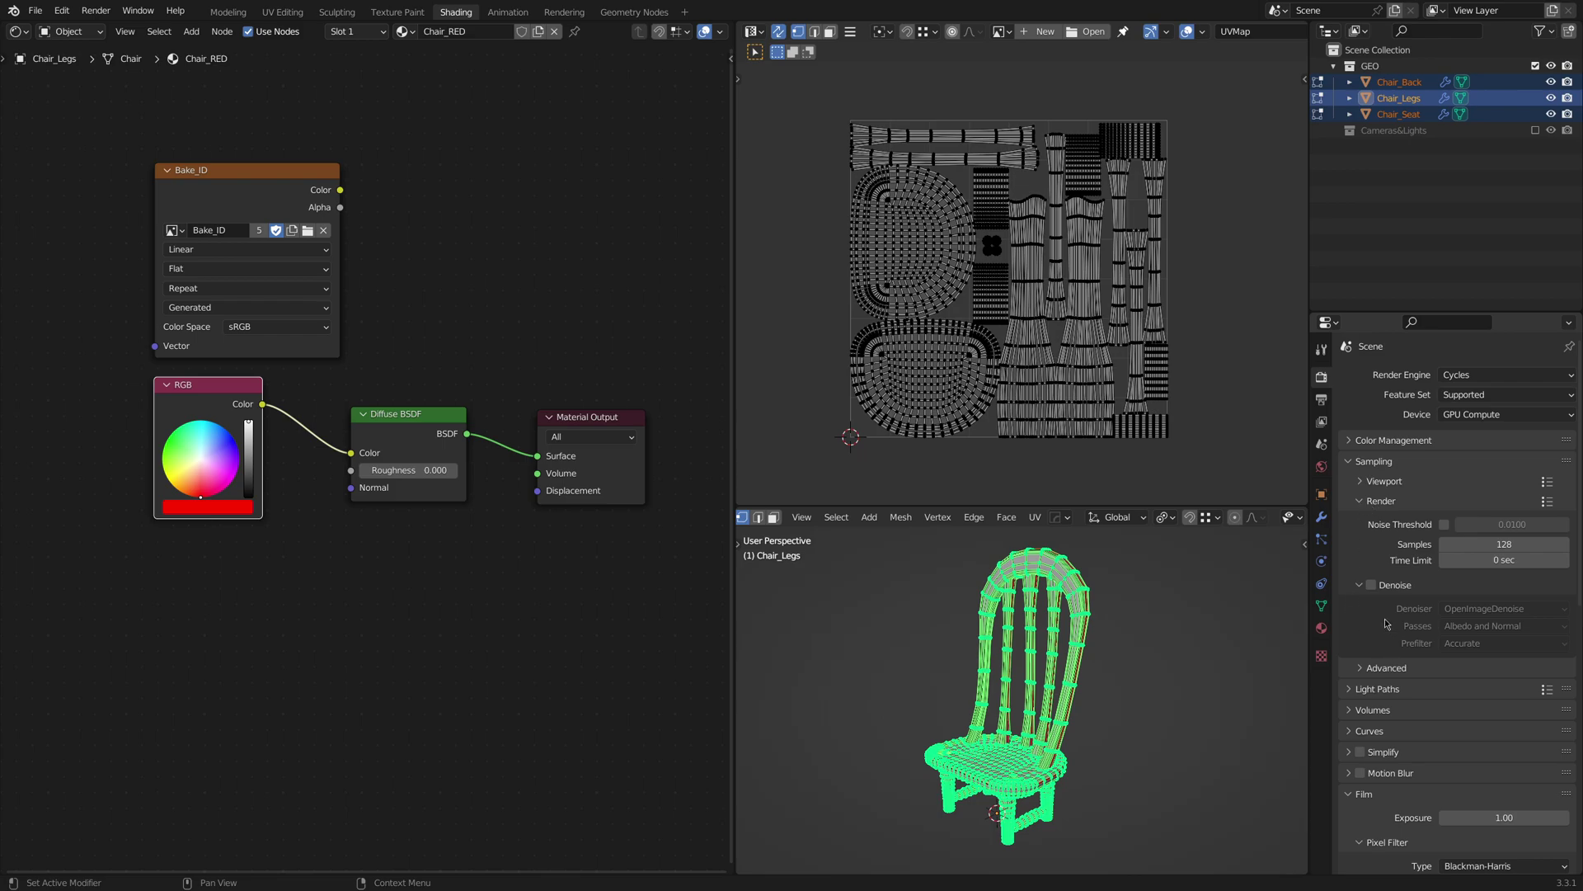
{"action": "scroll", "coordinate": [1386, 625], "scroll_direction": "down", "scroll_amount": 5}
{"action": "scroll", "coordinate": [1377, 651], "scroll_direction": "down", "scroll_amount": 5}
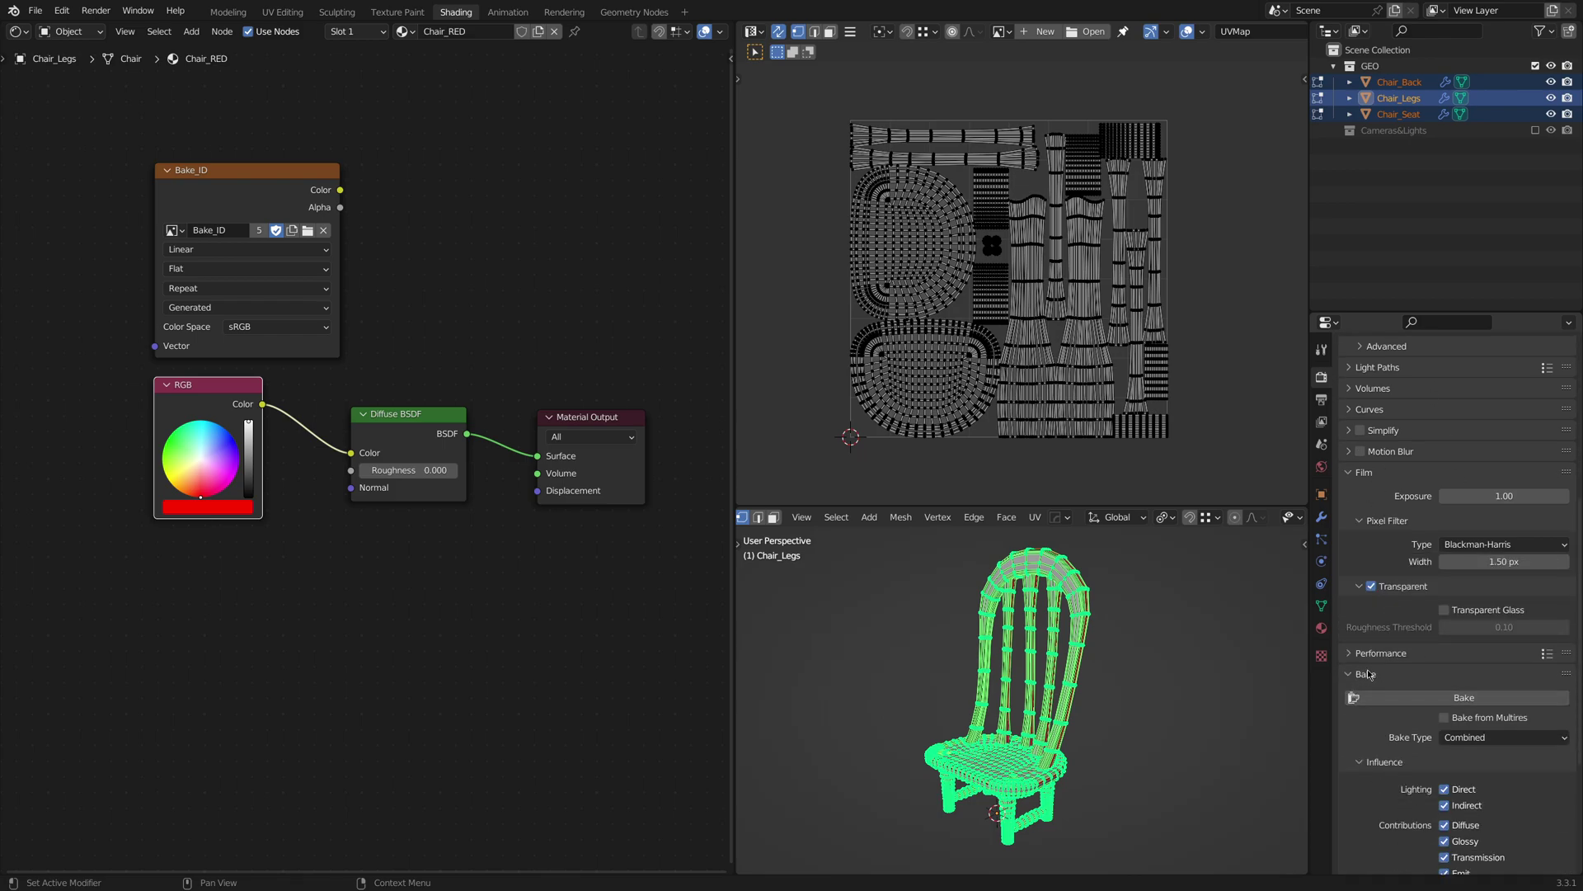
{"action": "scroll", "coordinate": [1368, 675], "scroll_direction": "down", "scroll_amount": 5}
{"action": "left_click", "coordinate": [1466, 590]}
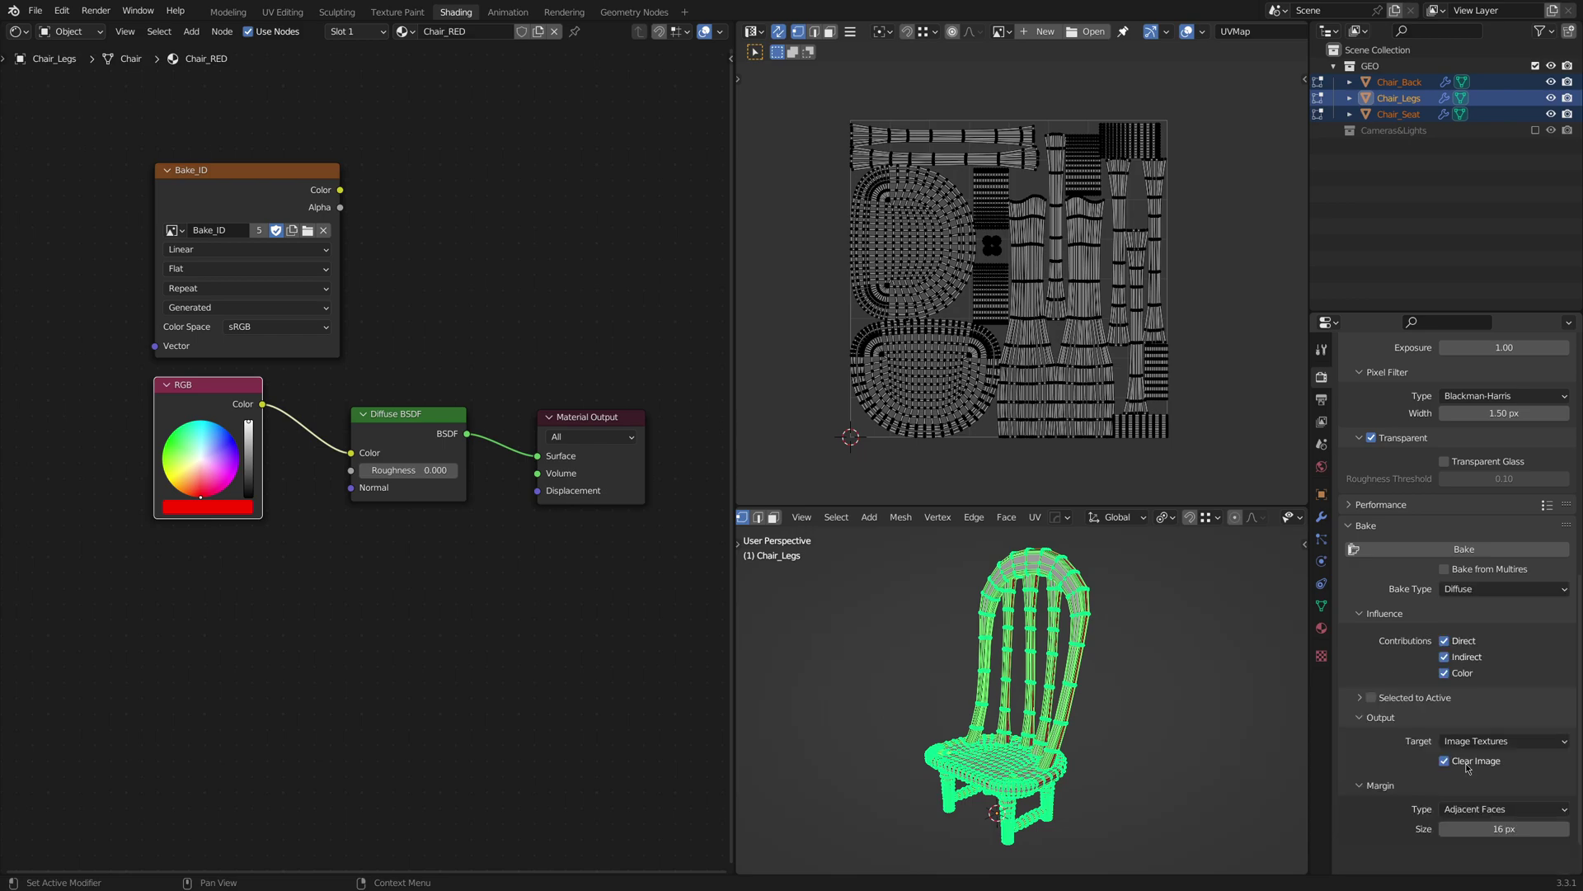
{"action": "left_click", "coordinate": [1468, 763]}
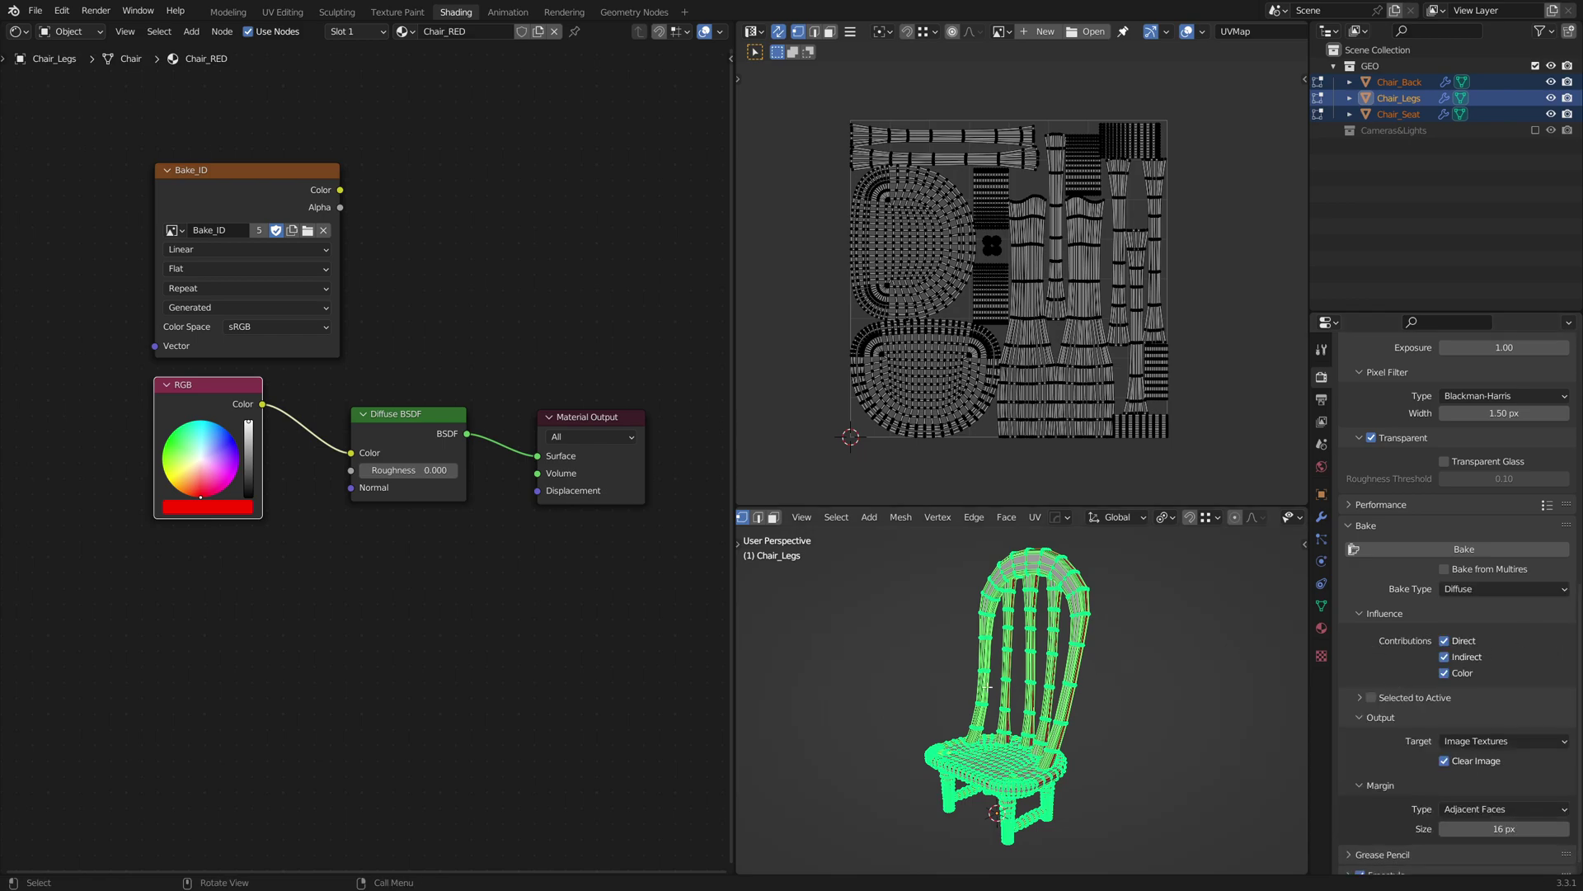
Preview the chair in Object Mode with Rendered shading showing only the Diffuse Color pass.
{"action": "key", "text": "Tab"}
{"action": "key", "text": "z"}
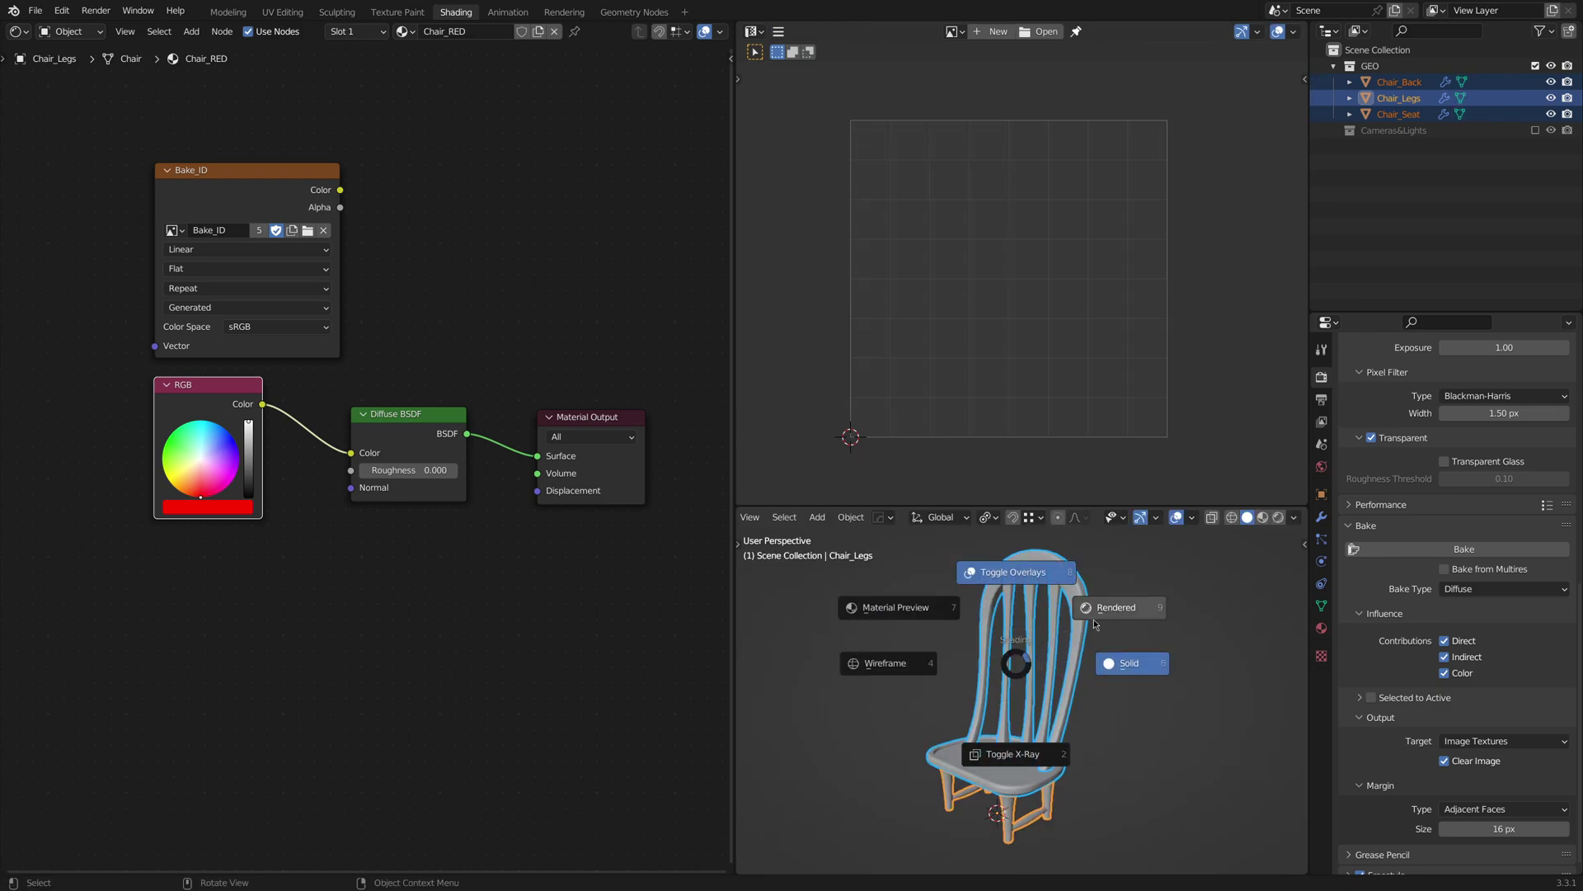
{"action": "left_click", "coordinate": [1112, 609]}
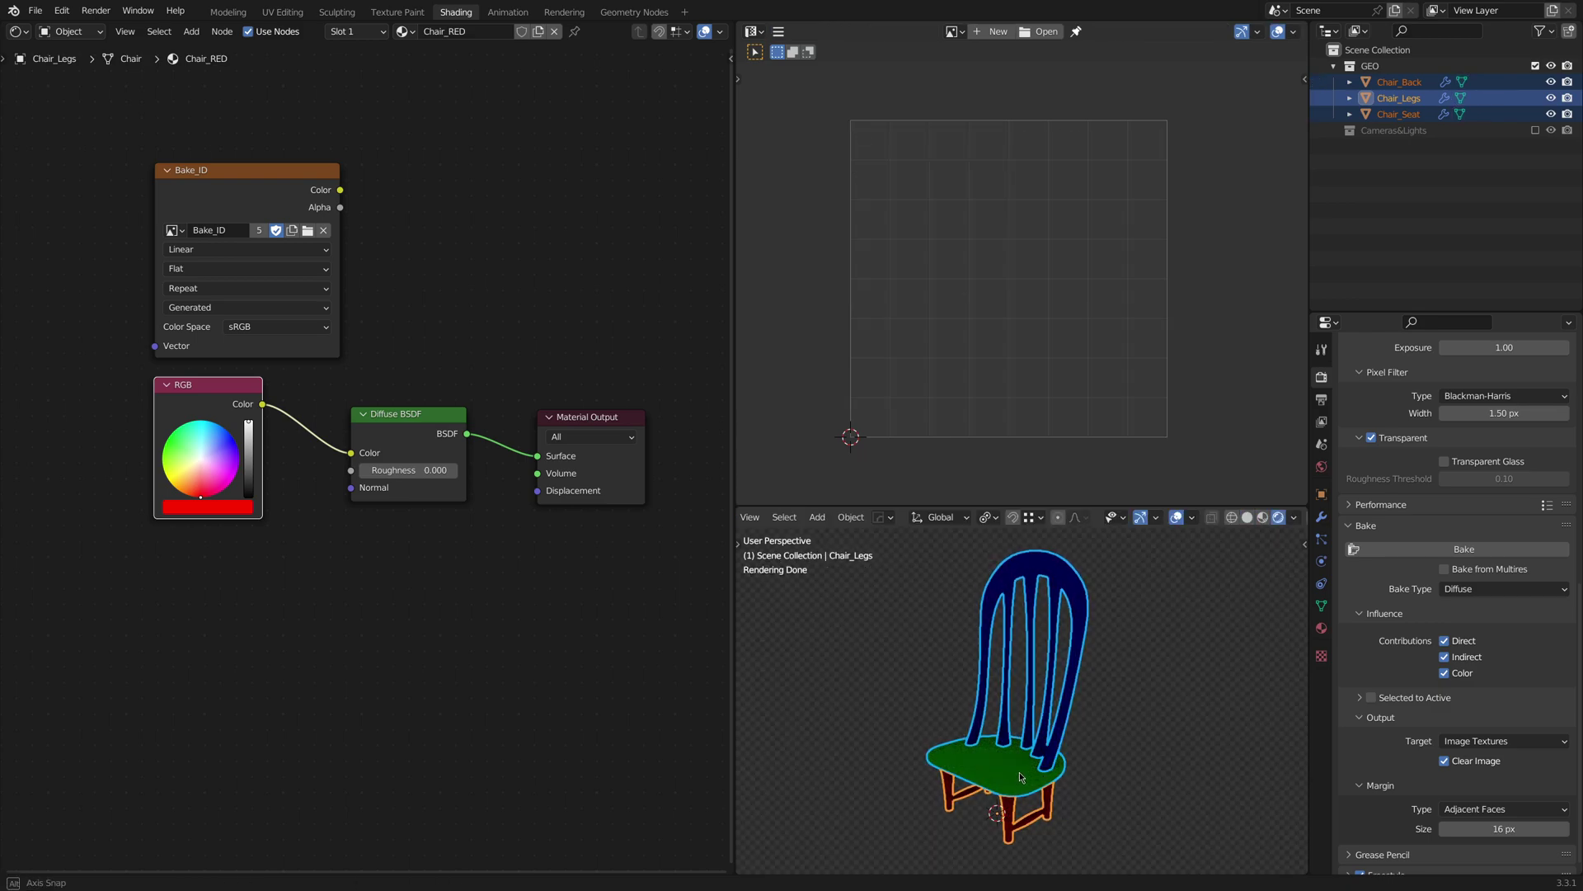
{"action": "key", "text": "alt+a"}
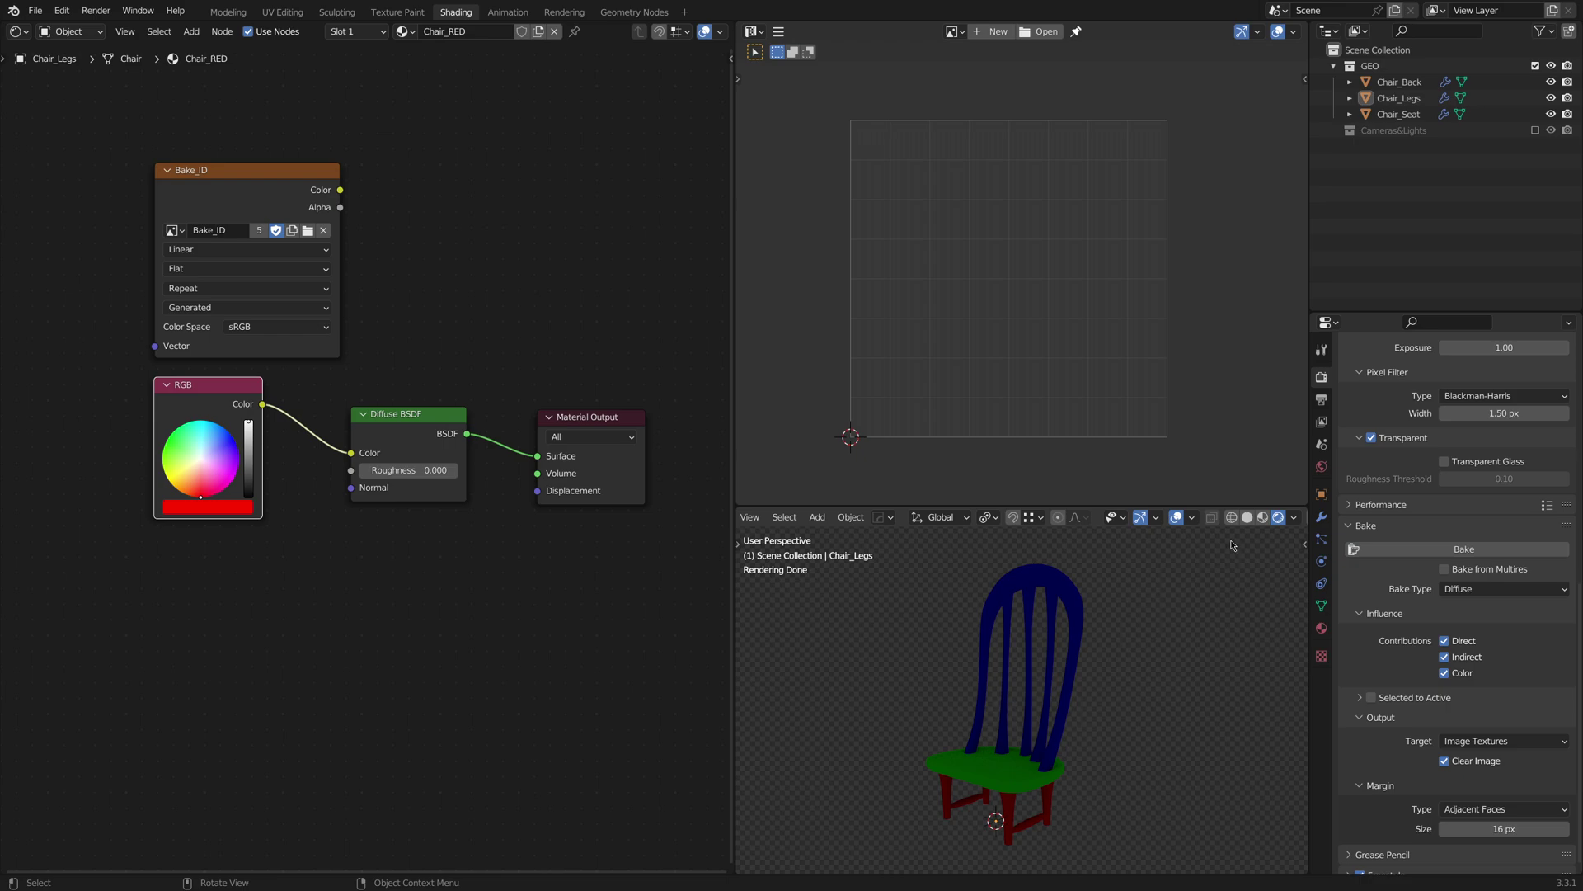
{"action": "scroll", "coordinate": [1237, 517], "scroll_direction": "down", "scroll_amount": 1}
{"action": "left_click", "coordinate": [1274, 517]}
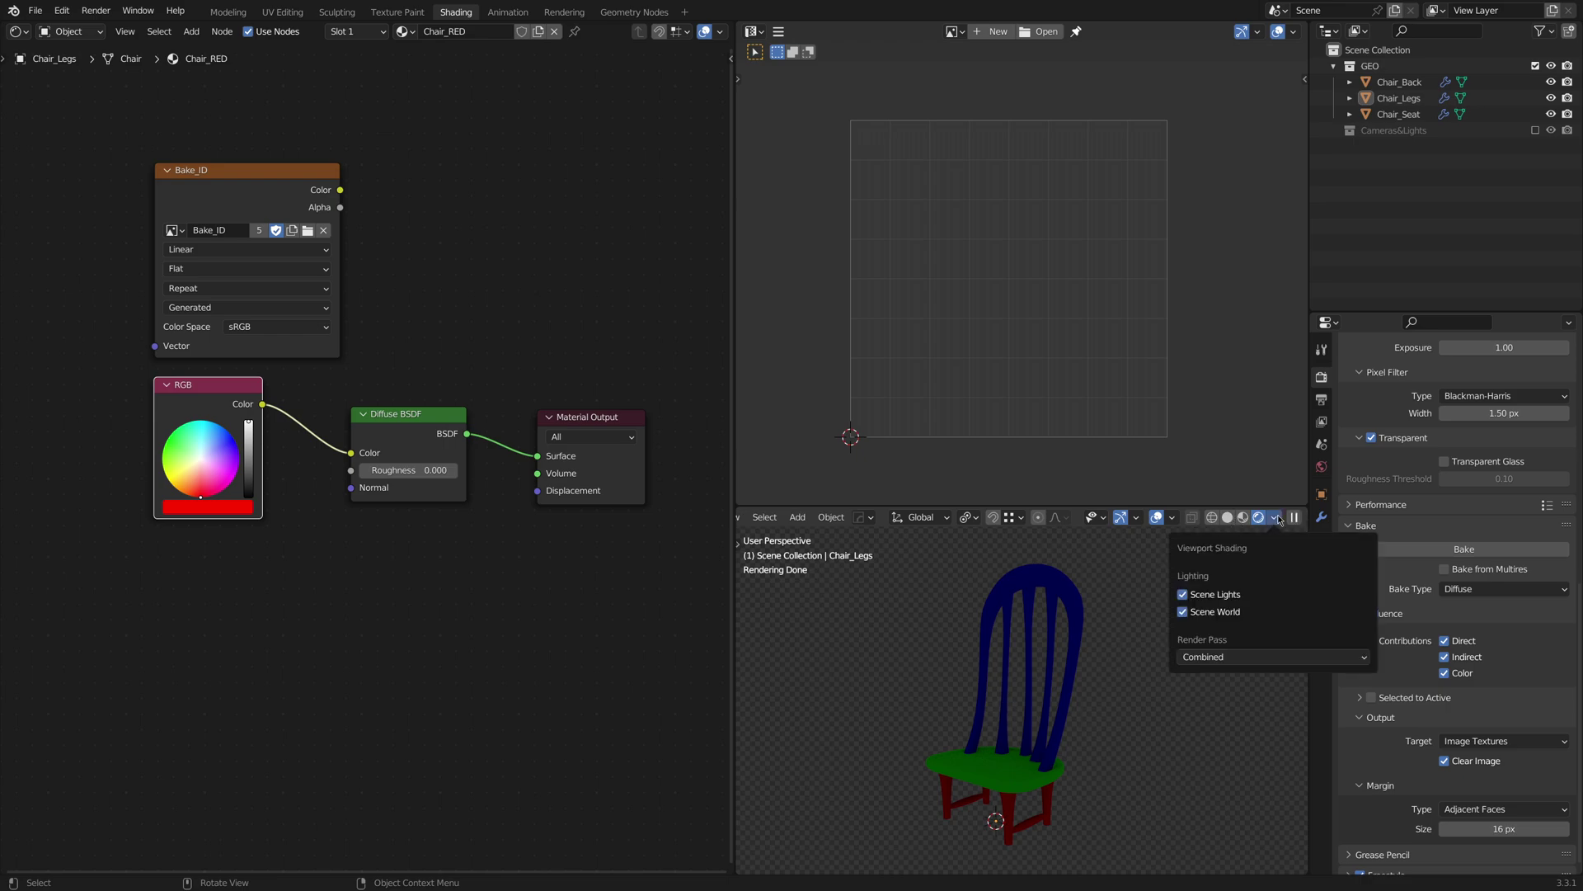
{"action": "left_click", "coordinate": [1206, 661]}
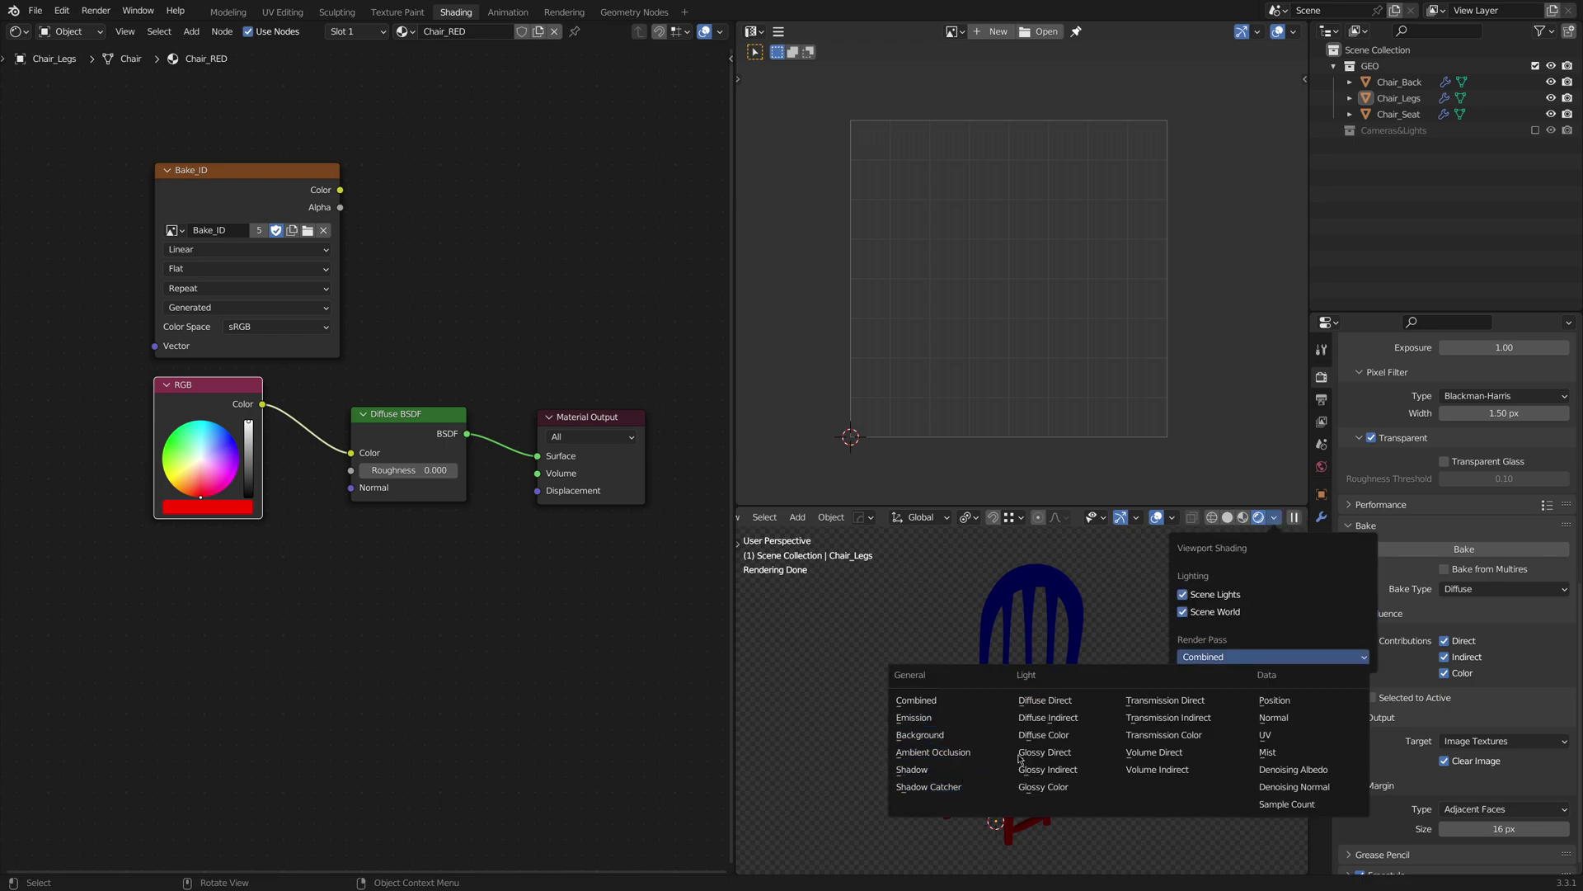
{"action": "left_click", "coordinate": [1044, 735]}
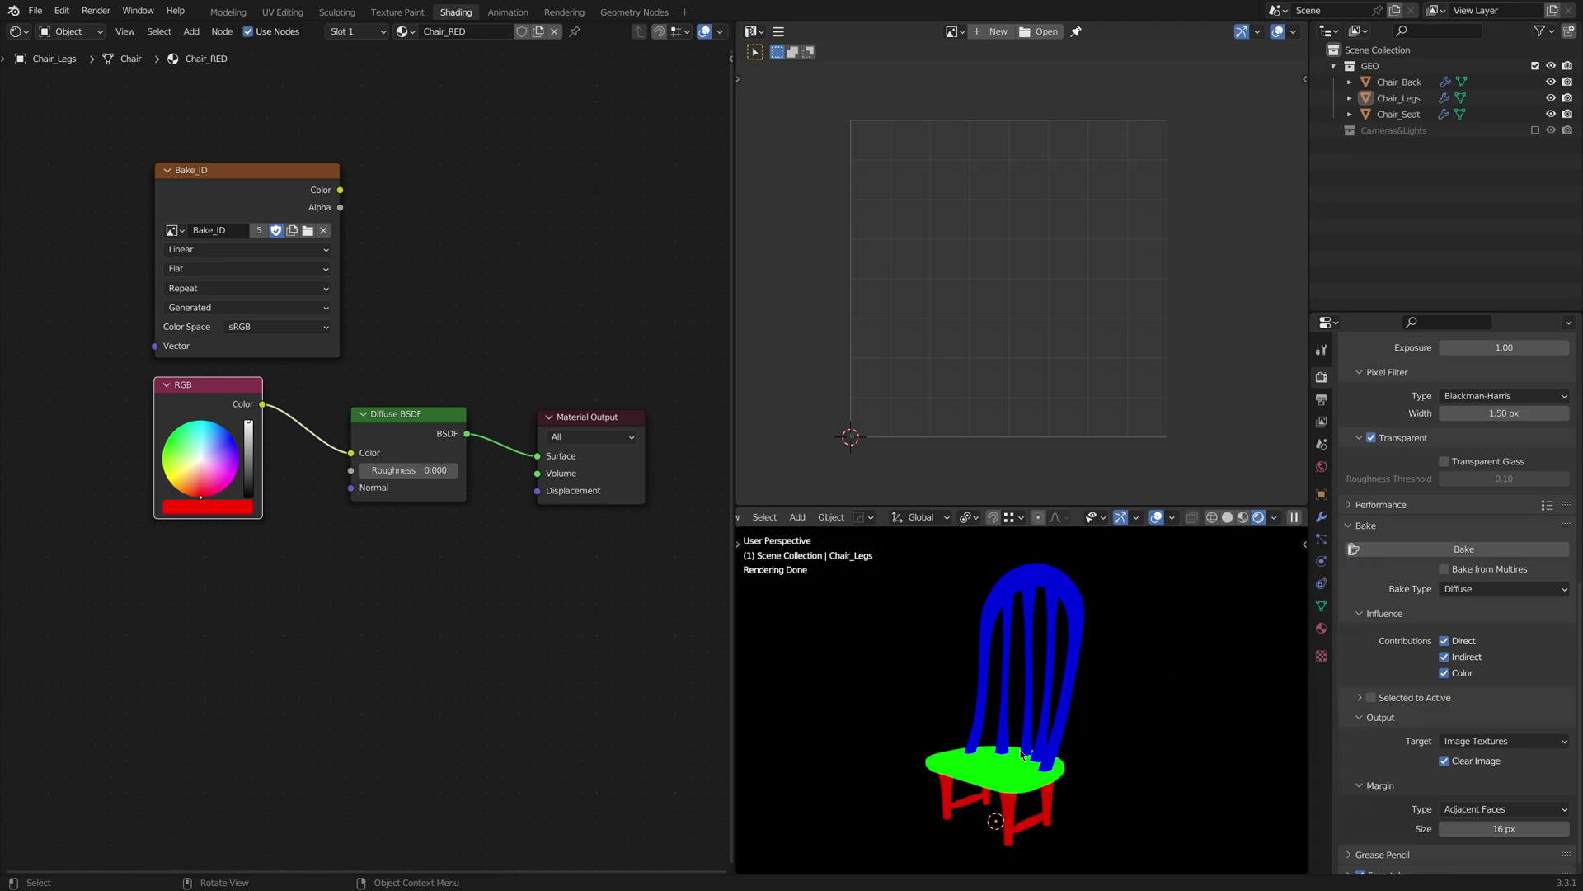
{"action": "middle_click_drag", "start_coordinate": [1022, 753], "coordinate": [1023, 750]}
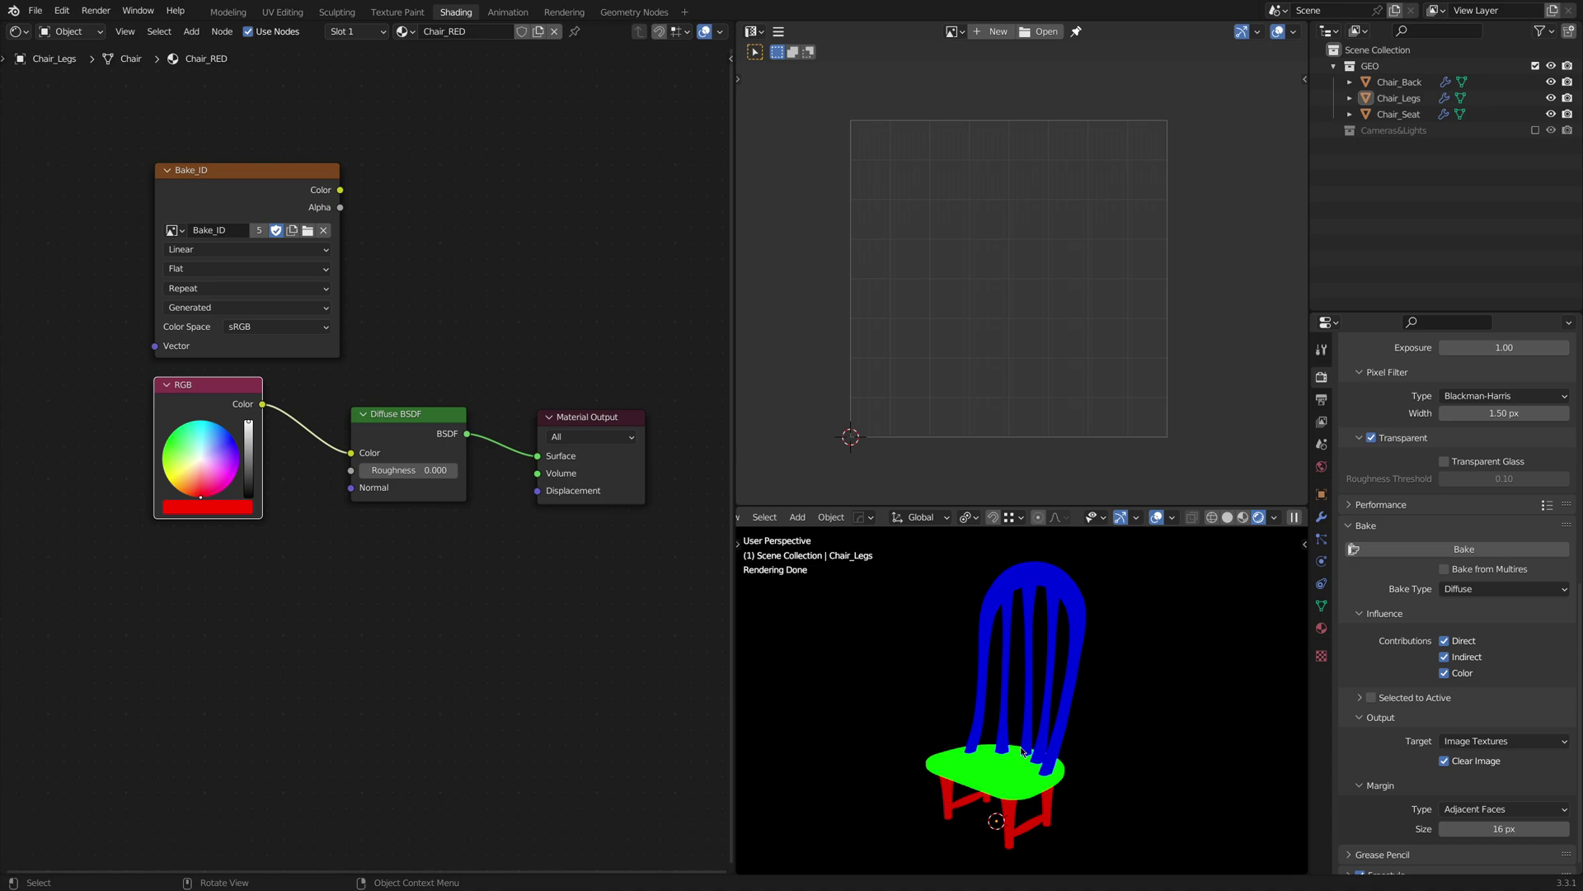
Turn off Direct and Indirect bake contributions, leaving only Color.
{"action": "left_click", "coordinate": [1444, 641]}
{"action": "left_click", "coordinate": [1445, 657]}
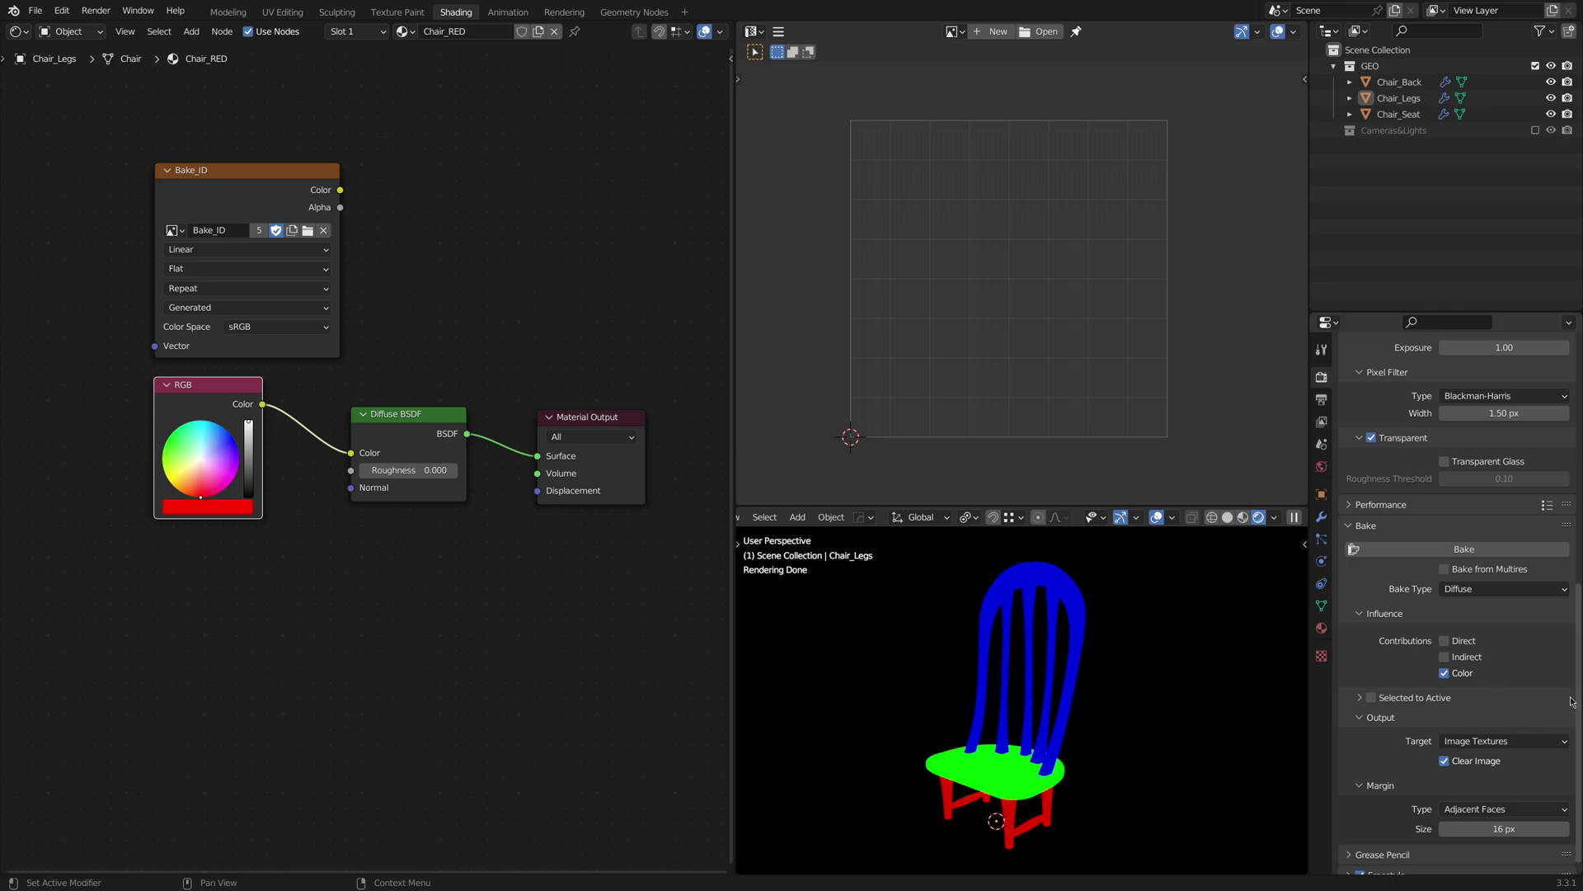
{"action": "scroll", "coordinate": [1550, 709], "scroll_direction": "up", "scroll_amount": 10}
{"action": "scroll", "coordinate": [1451, 577], "scroll_direction": "up", "scroll_amount": 1}
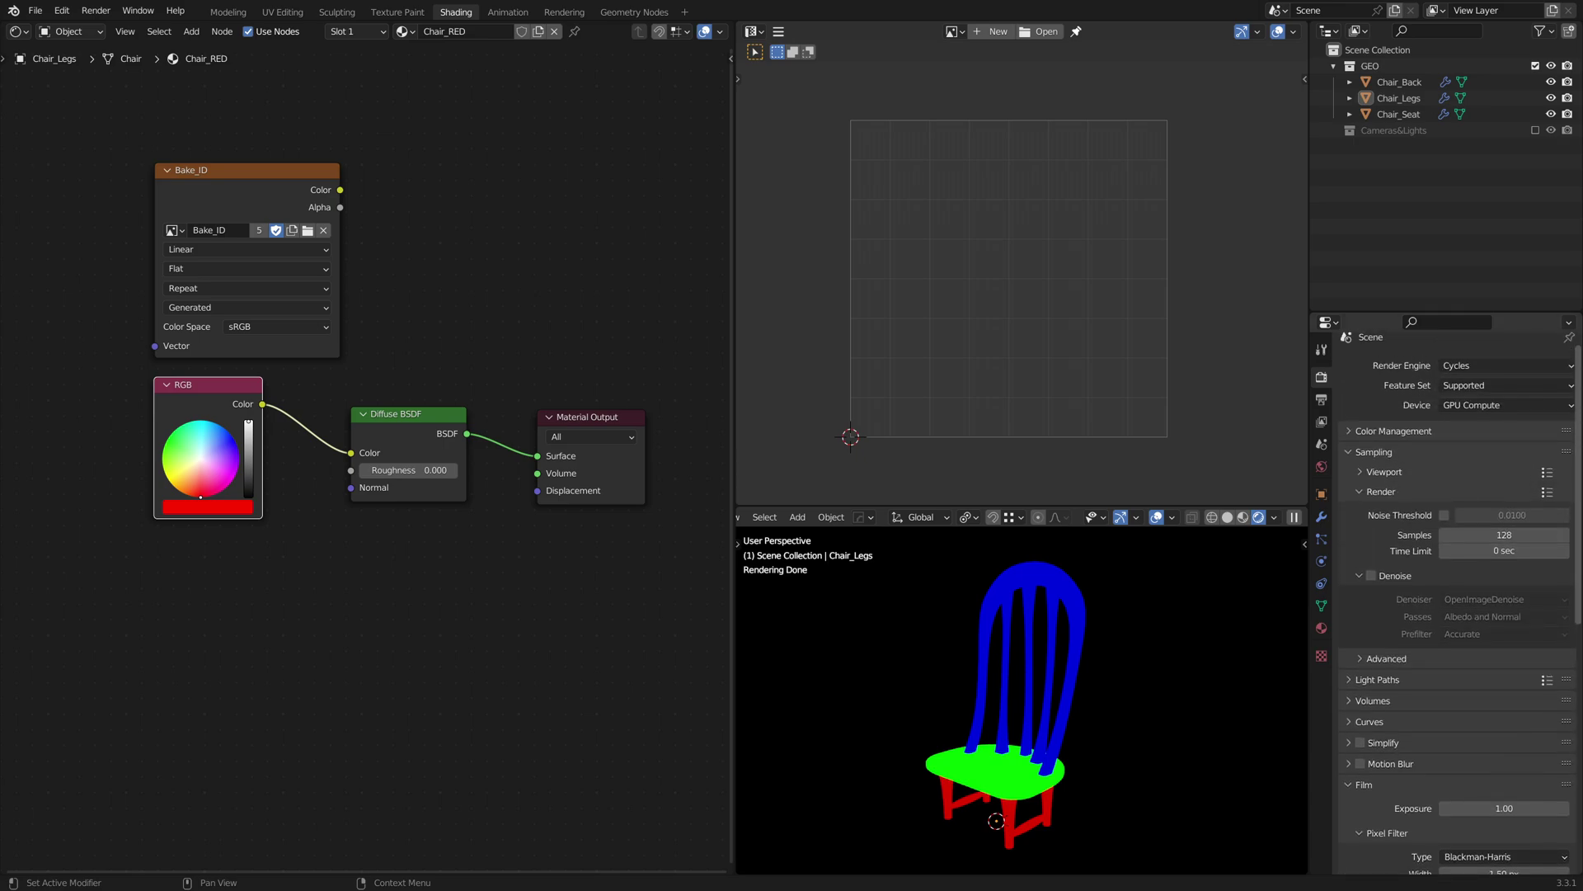
Select Chair_Back, Chair_Seat and Chair_Legs with the viewport back in solid shading.
{"action": "left_click", "coordinate": [1366, 475]}
{"action": "left_click", "coordinate": [1366, 475]}
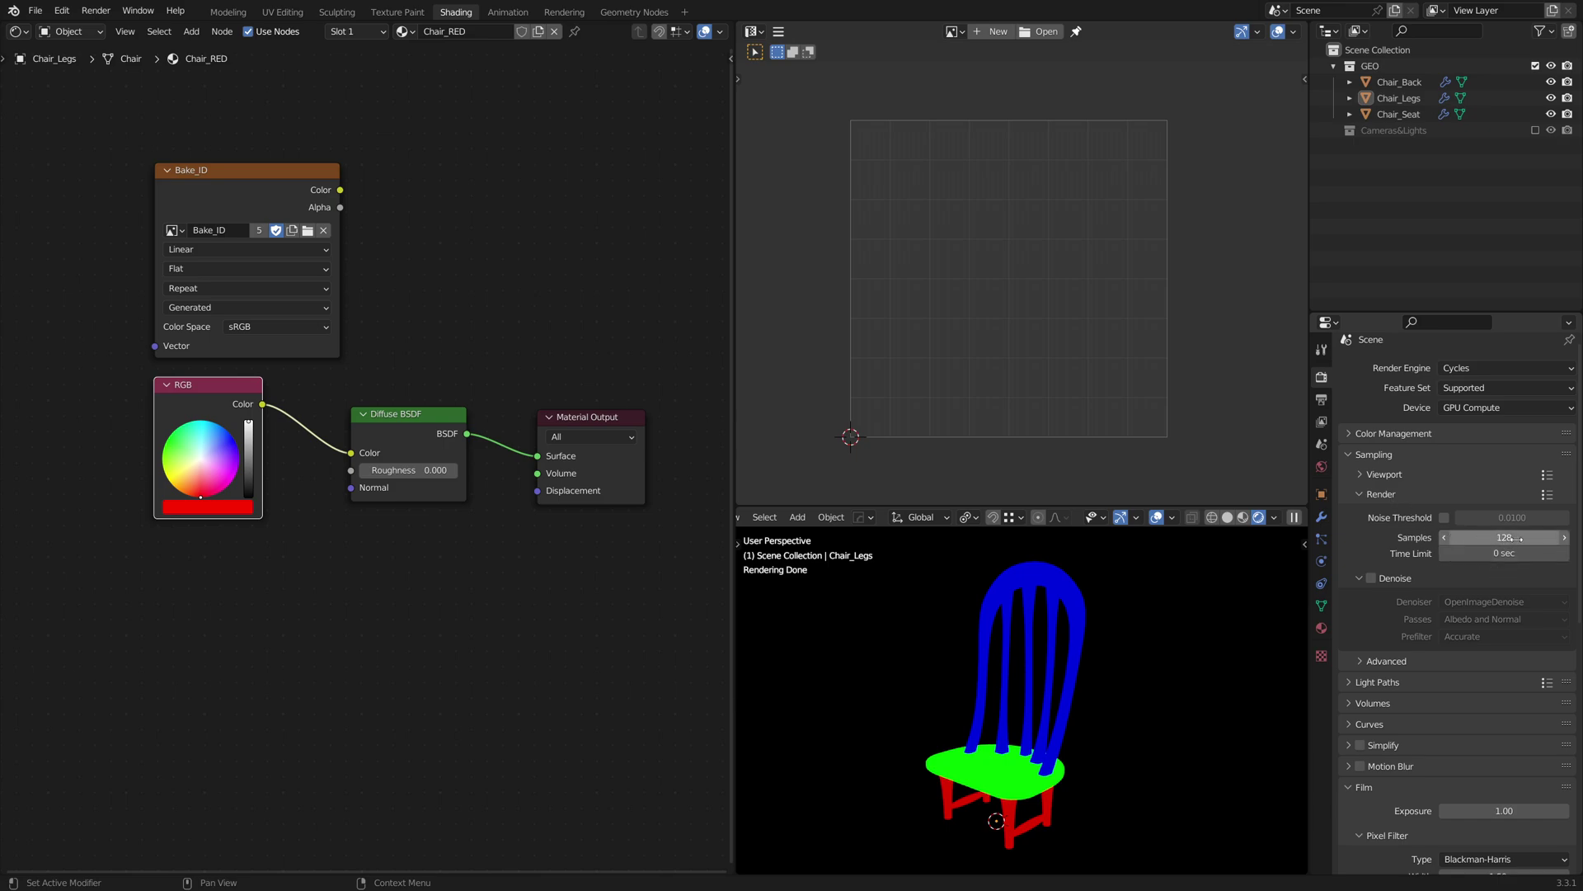
{"action": "left_click", "coordinate": [1047, 687]}
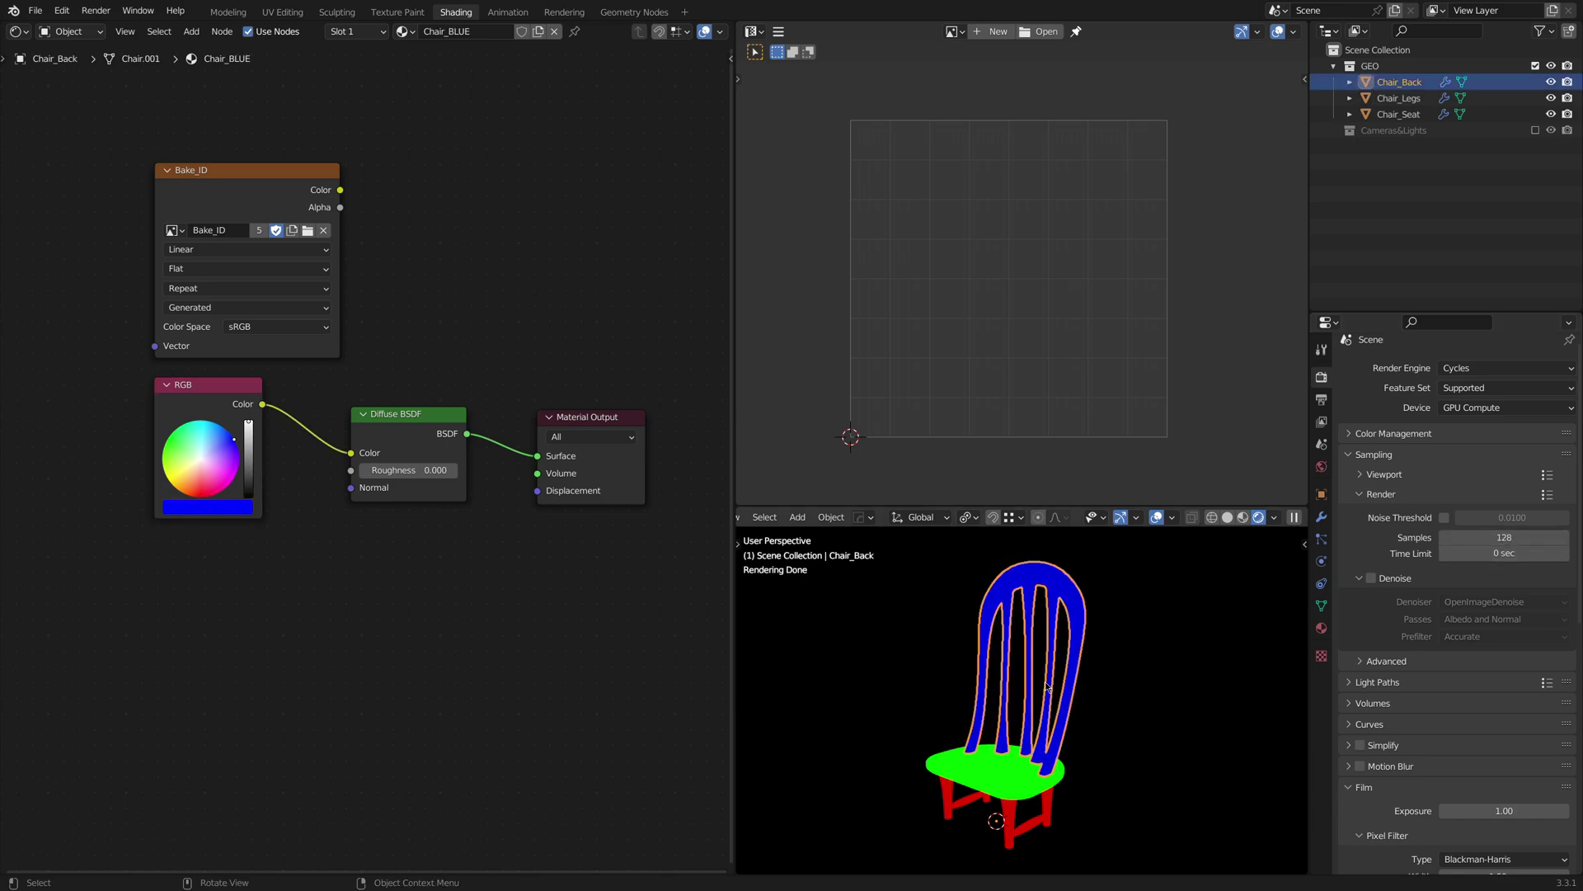
{"action": "key", "text": "z"}
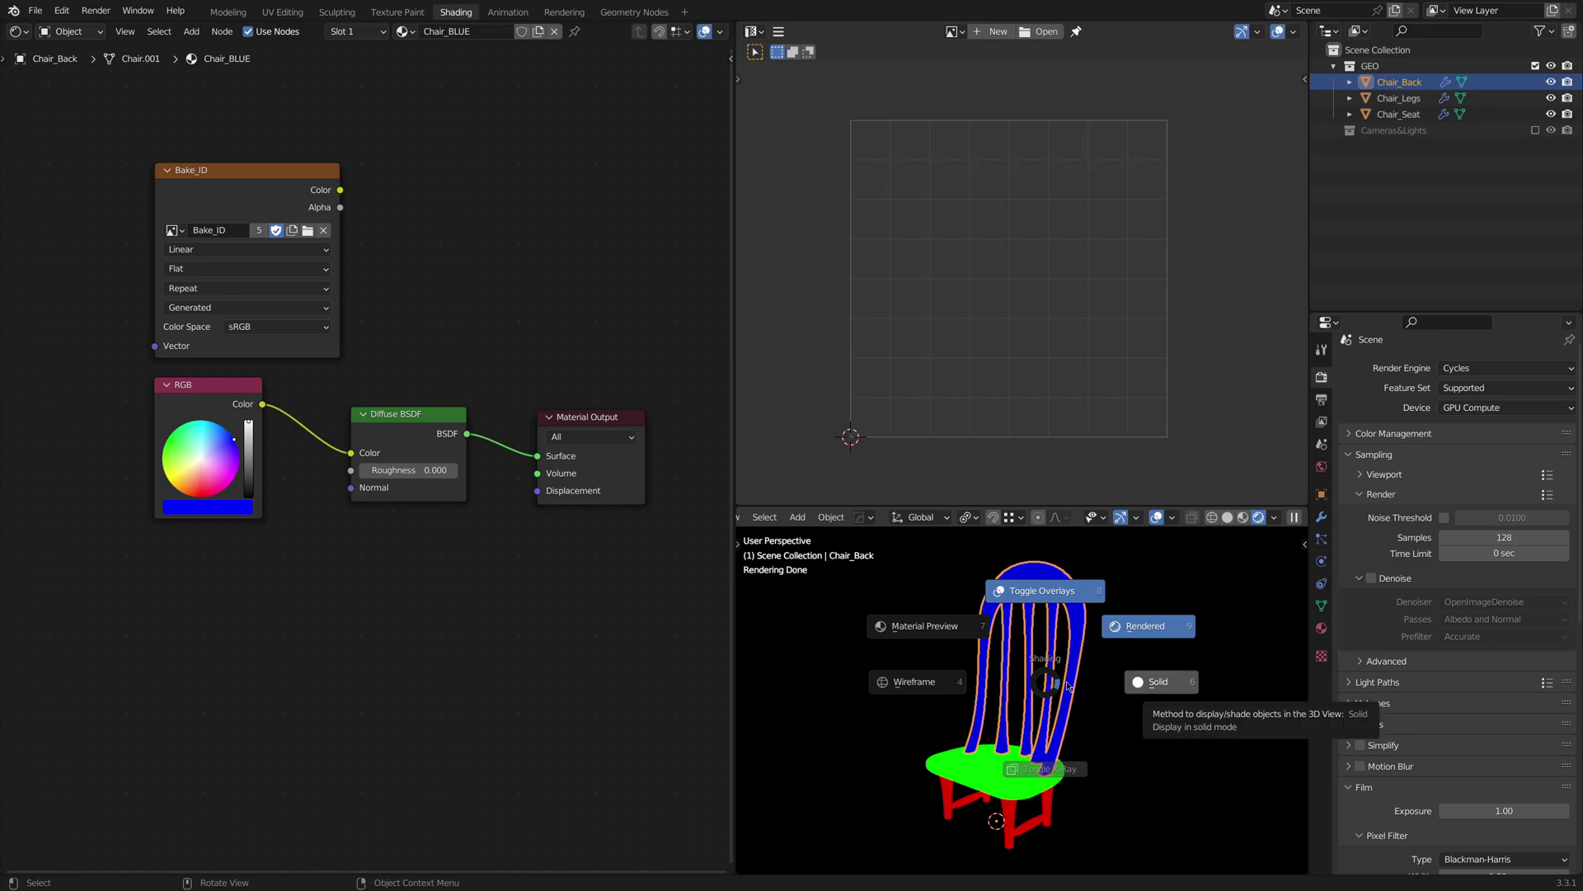
{"action": "left_click", "coordinate": [1068, 685]}
{"action": "left_click", "coordinate": [1023, 773], "text": "shift"}
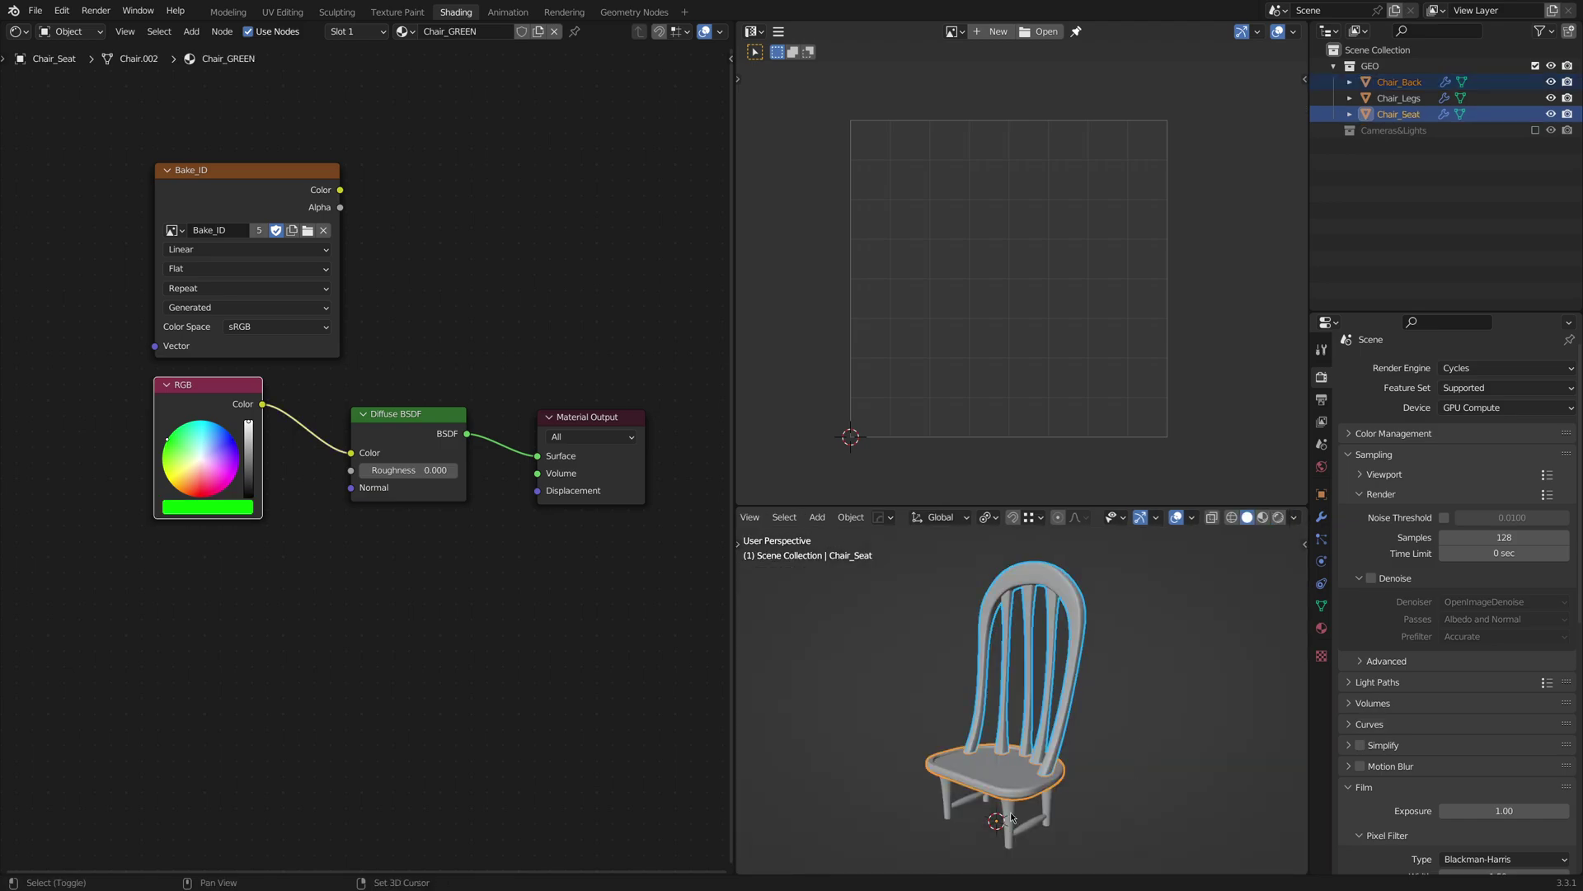
{"action": "left_click", "coordinate": [1013, 816], "text": "shift"}
In the Bake panel, set the bake type to Diffuse.
{"action": "scroll", "coordinate": [1406, 775], "scroll_direction": "down", "scroll_amount": 4}
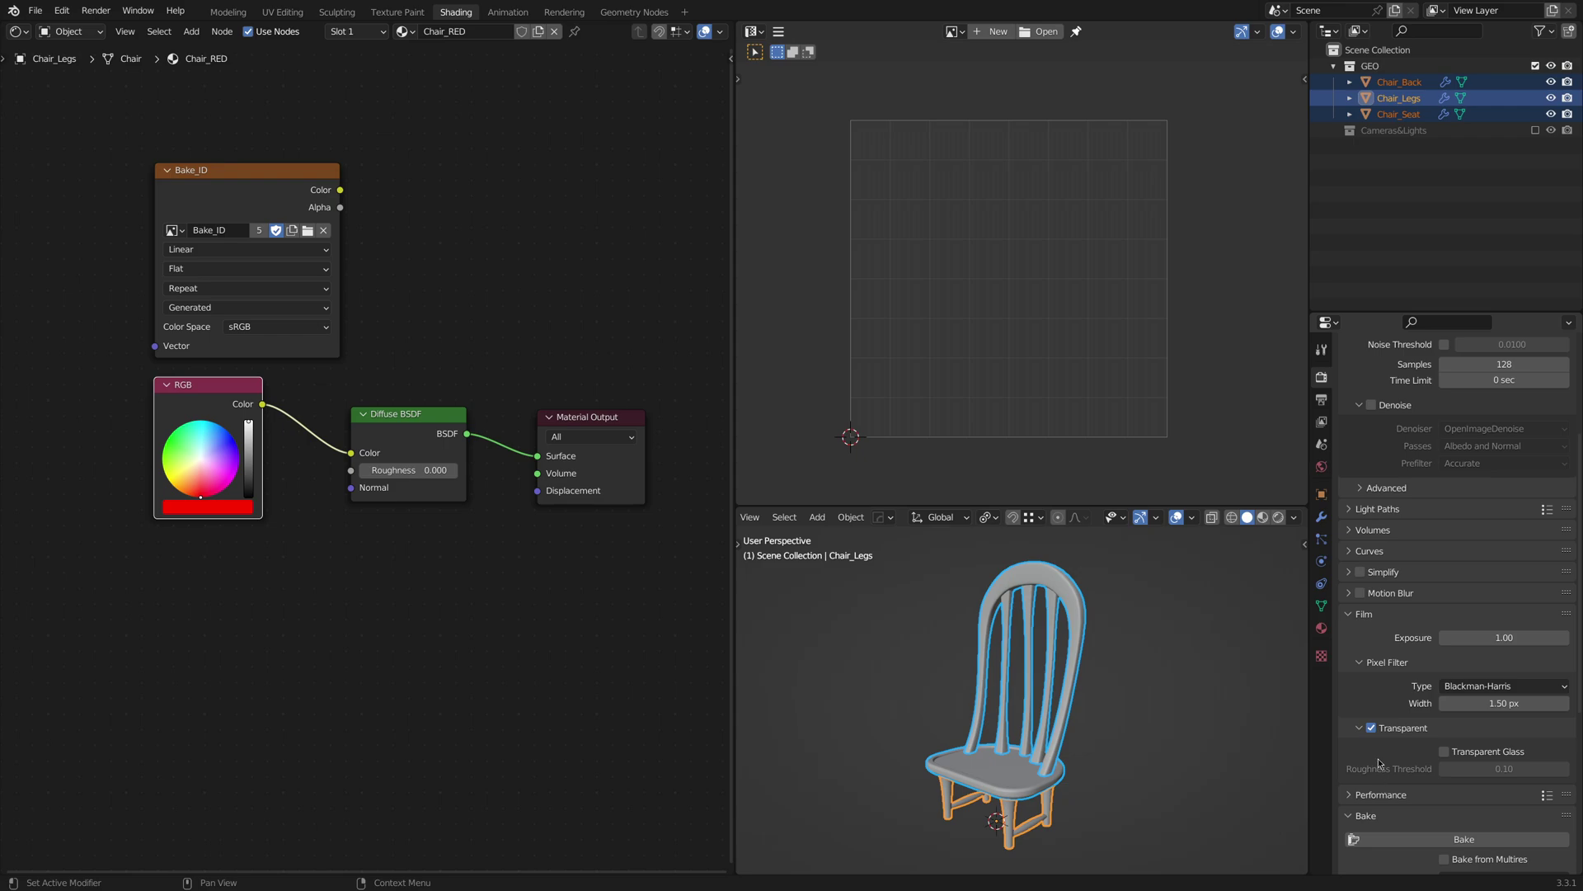
{"action": "scroll", "coordinate": [1390, 660], "scroll_direction": "down", "scroll_amount": 4}
{"action": "scroll", "coordinate": [1369, 569], "scroll_direction": "down", "scroll_amount": 3}
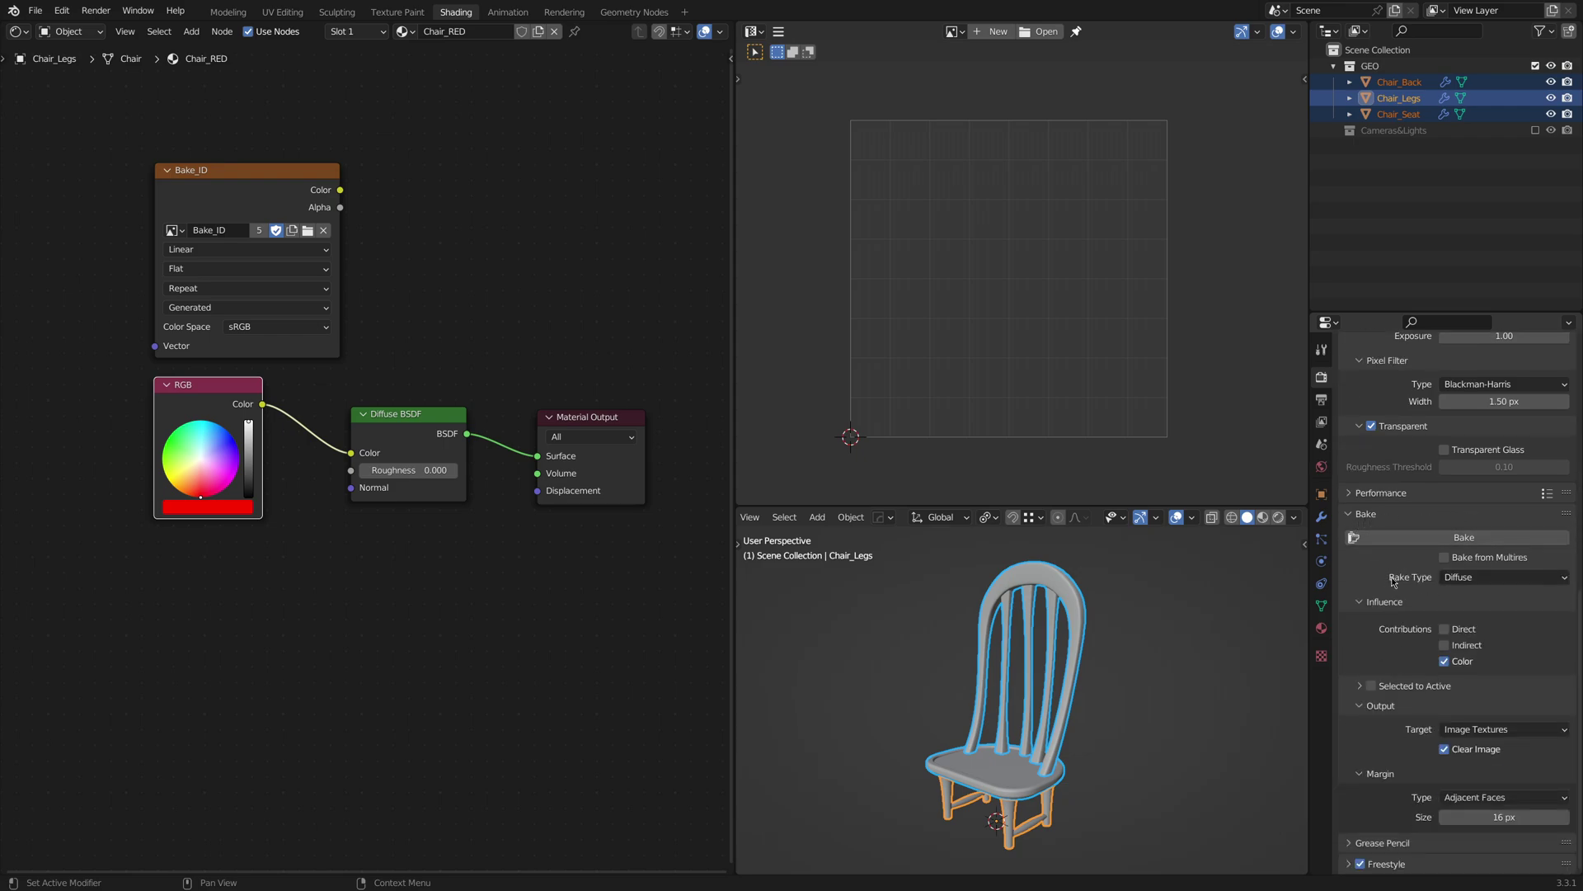
{"action": "left_click", "coordinate": [1476, 580]}
Bake the ID colours into Bake_ID and enter Edit Mode to show the UV layout.
{"action": "left_click", "coordinate": [1462, 537]}
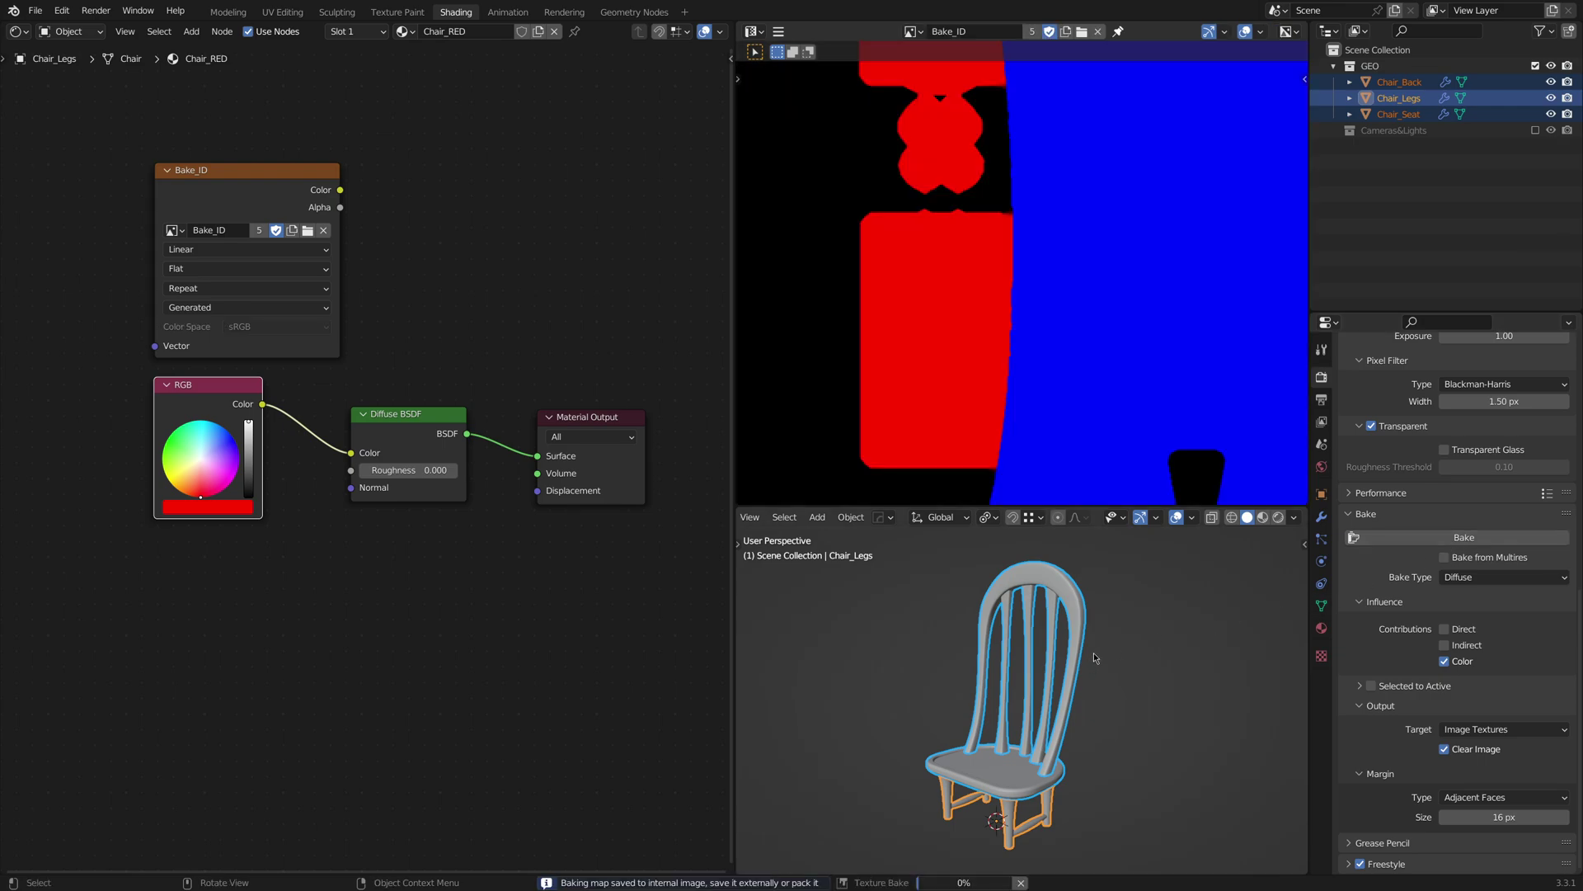
{"action": "scroll", "coordinate": [970, 371], "scroll_direction": "down", "scroll_amount": 5}
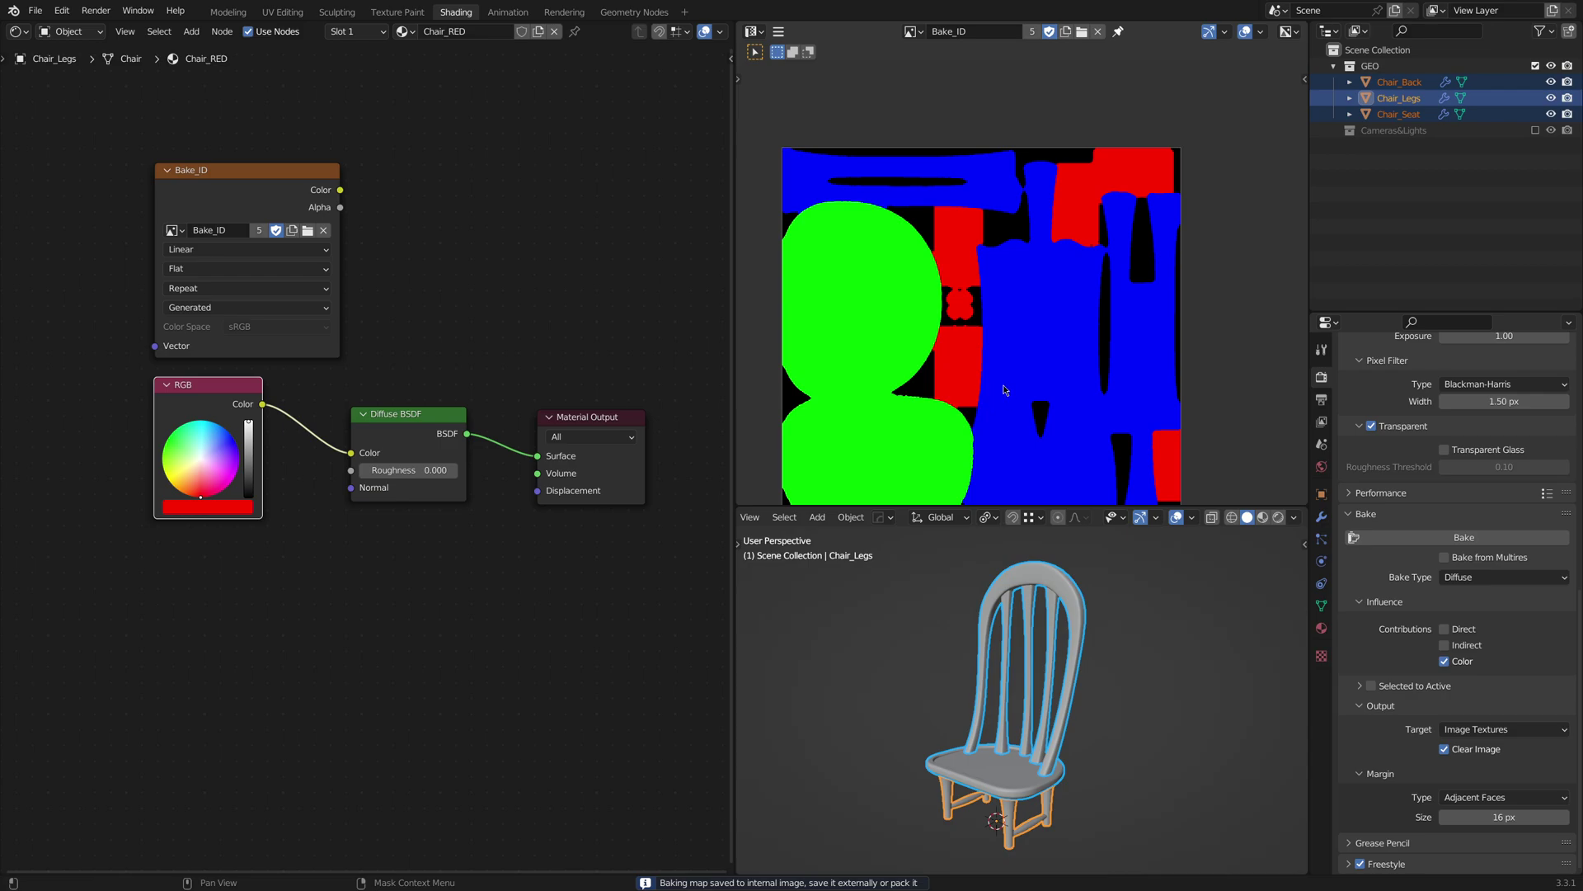
{"action": "key", "text": "Tab"}
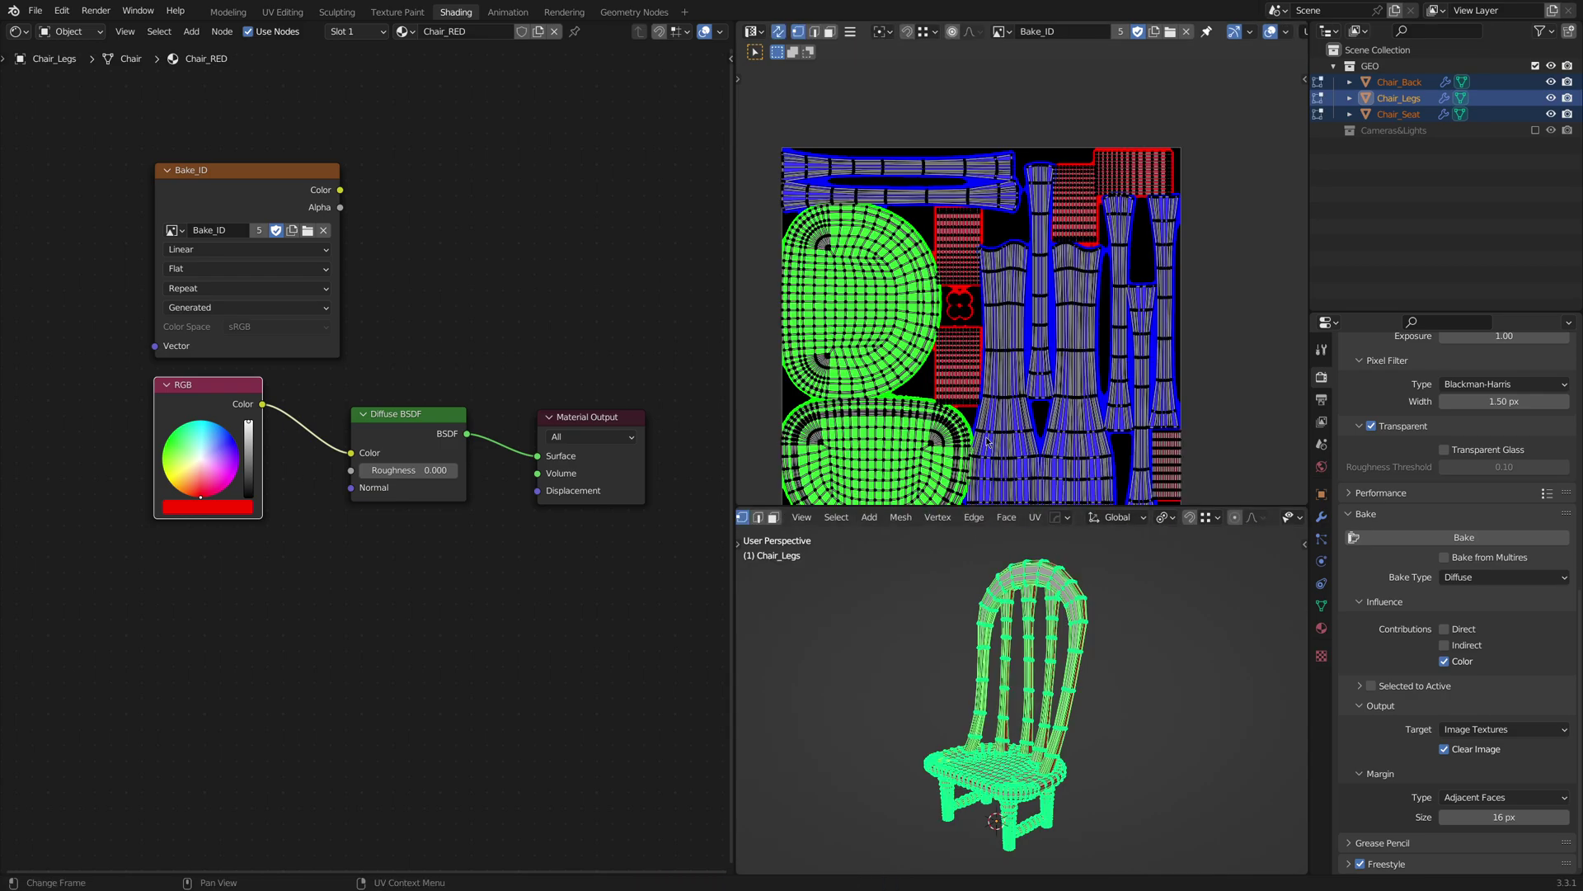
Zoom and pan the UV editor to inspect the seat island's edge.
{"action": "middle_click_drag", "start_coordinate": [971, 434], "coordinate": [987, 346]}
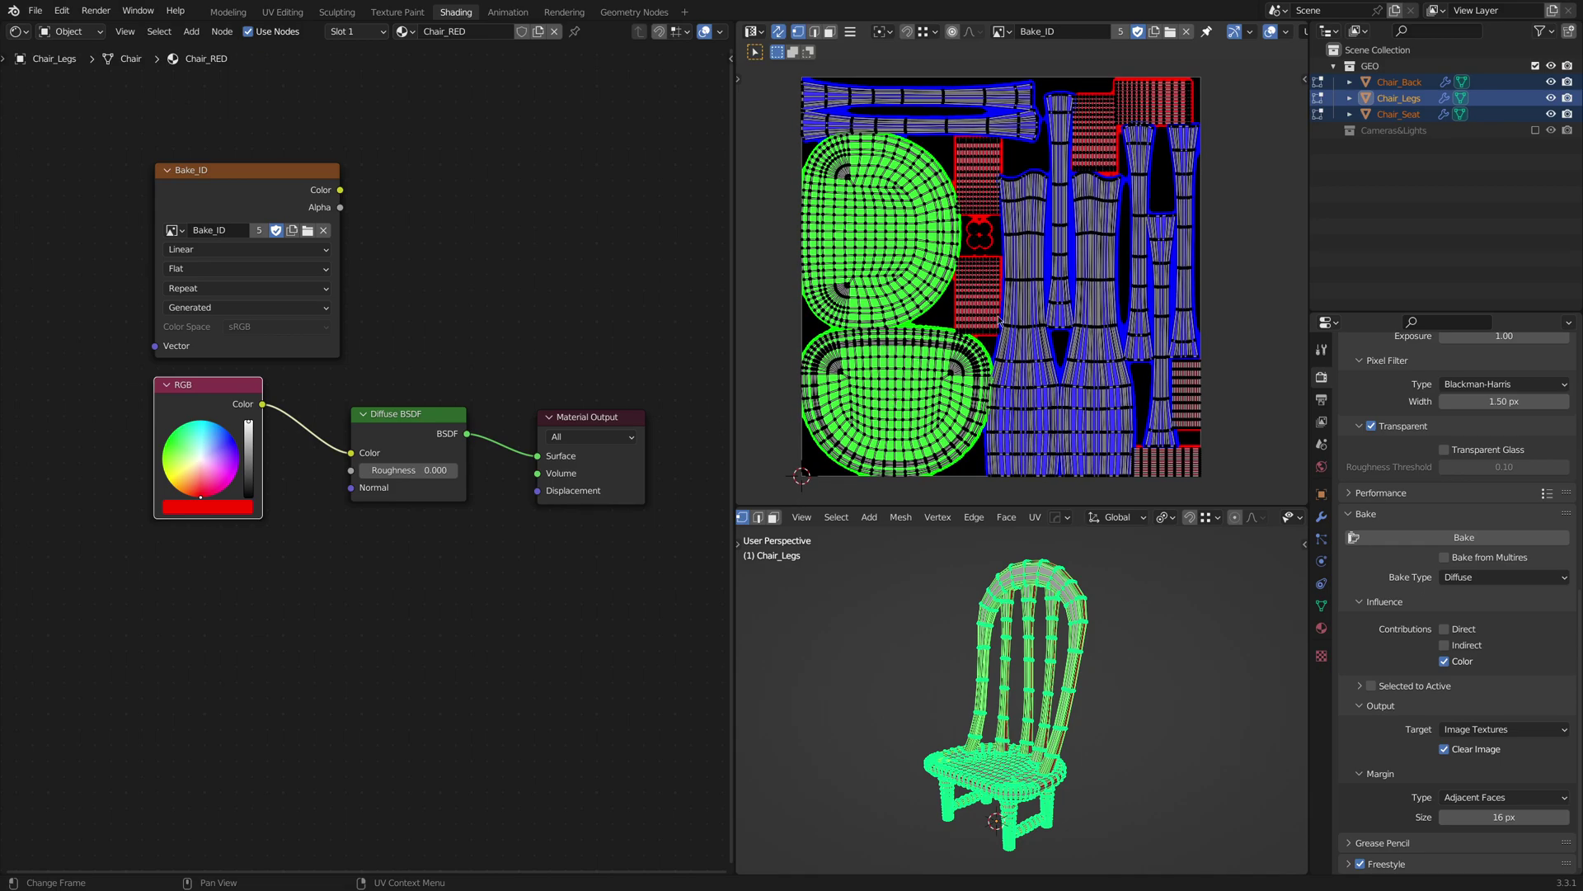
{"action": "scroll", "coordinate": [957, 332], "scroll_direction": "up", "scroll_amount": 8}
{"action": "scroll", "coordinate": [947, 328], "scroll_direction": "up", "scroll_amount": 1}
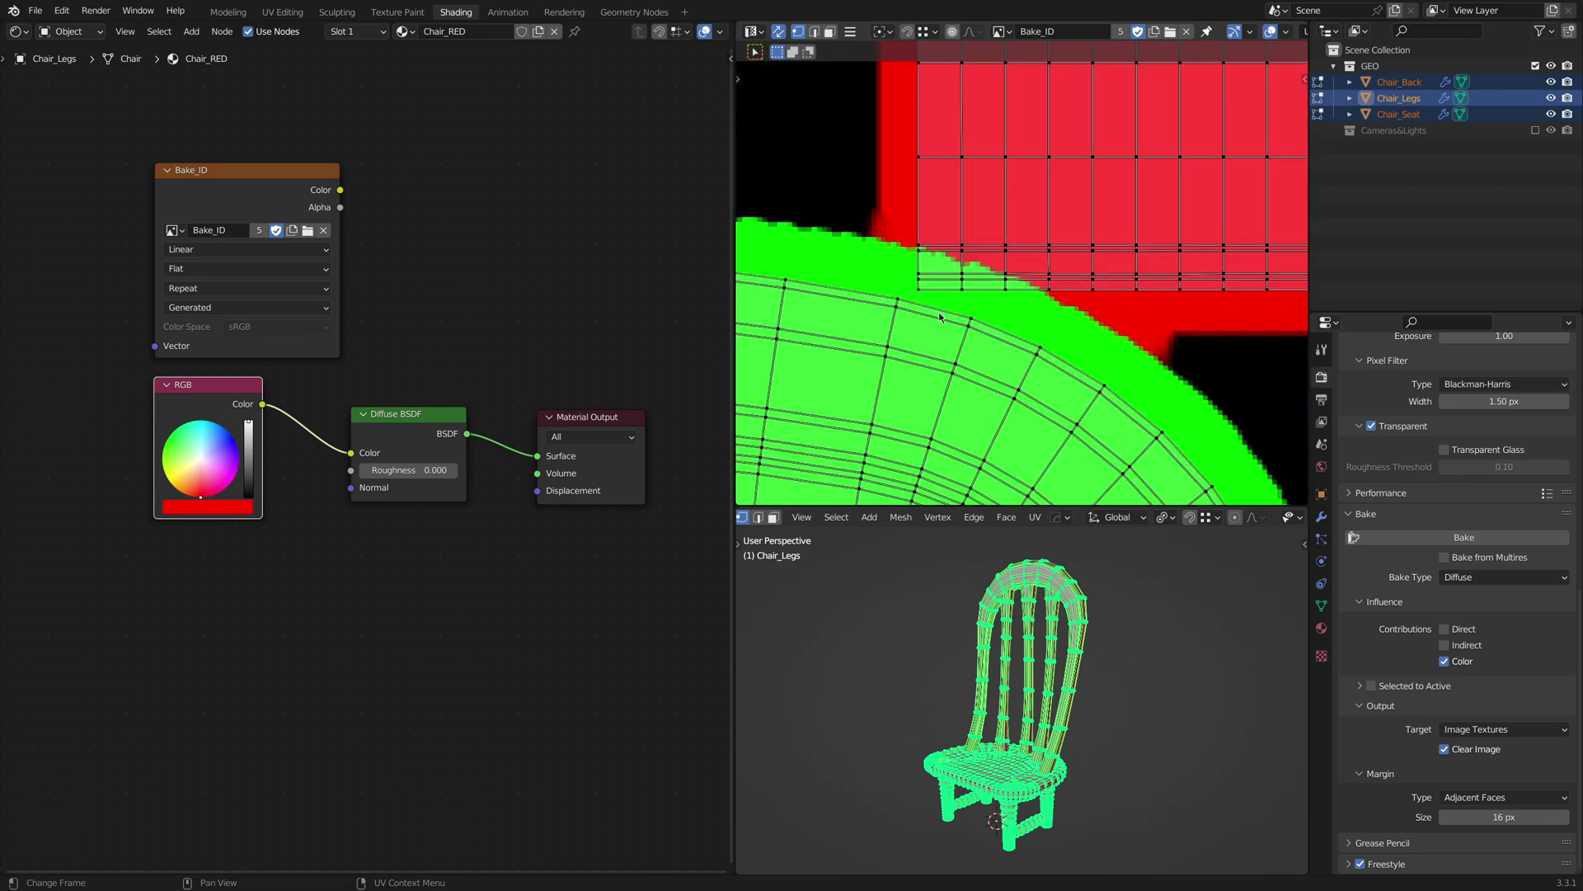
{"action": "scroll", "coordinate": [936, 317], "scroll_direction": "up", "scroll_amount": 1}
{"action": "middle_click_drag", "start_coordinate": [927, 265], "coordinate": [950, 278]}
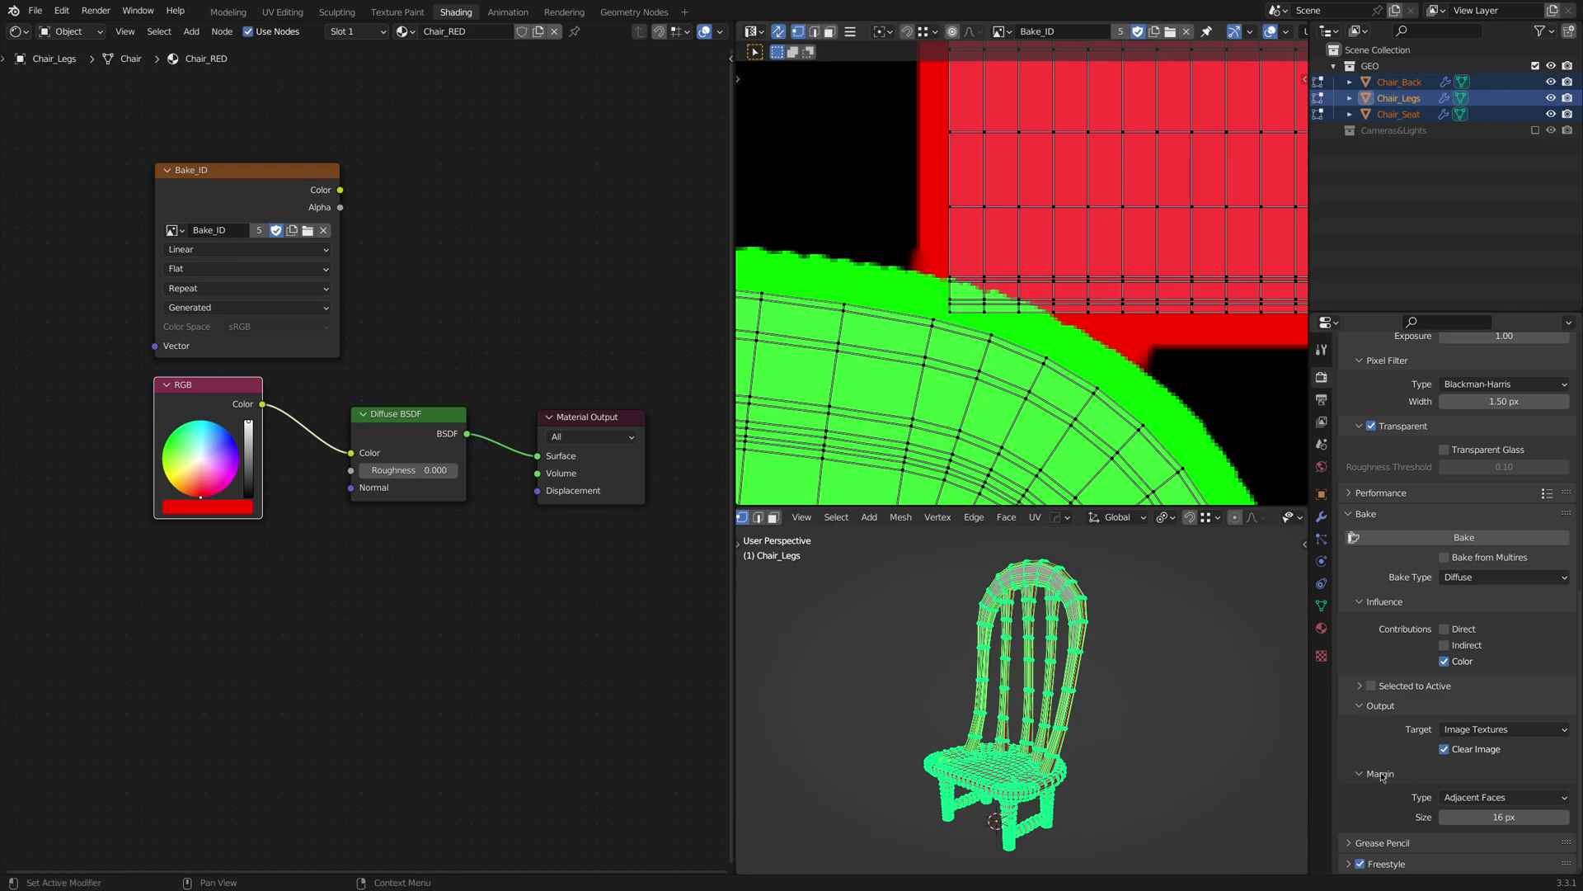
Lower the bake margin from 16 px to 10 px.
{"action": "left_click", "coordinate": [1446, 817]}
{"action": "left_click", "coordinate": [1446, 817]}
{"action": "left_click", "coordinate": [1446, 817]}
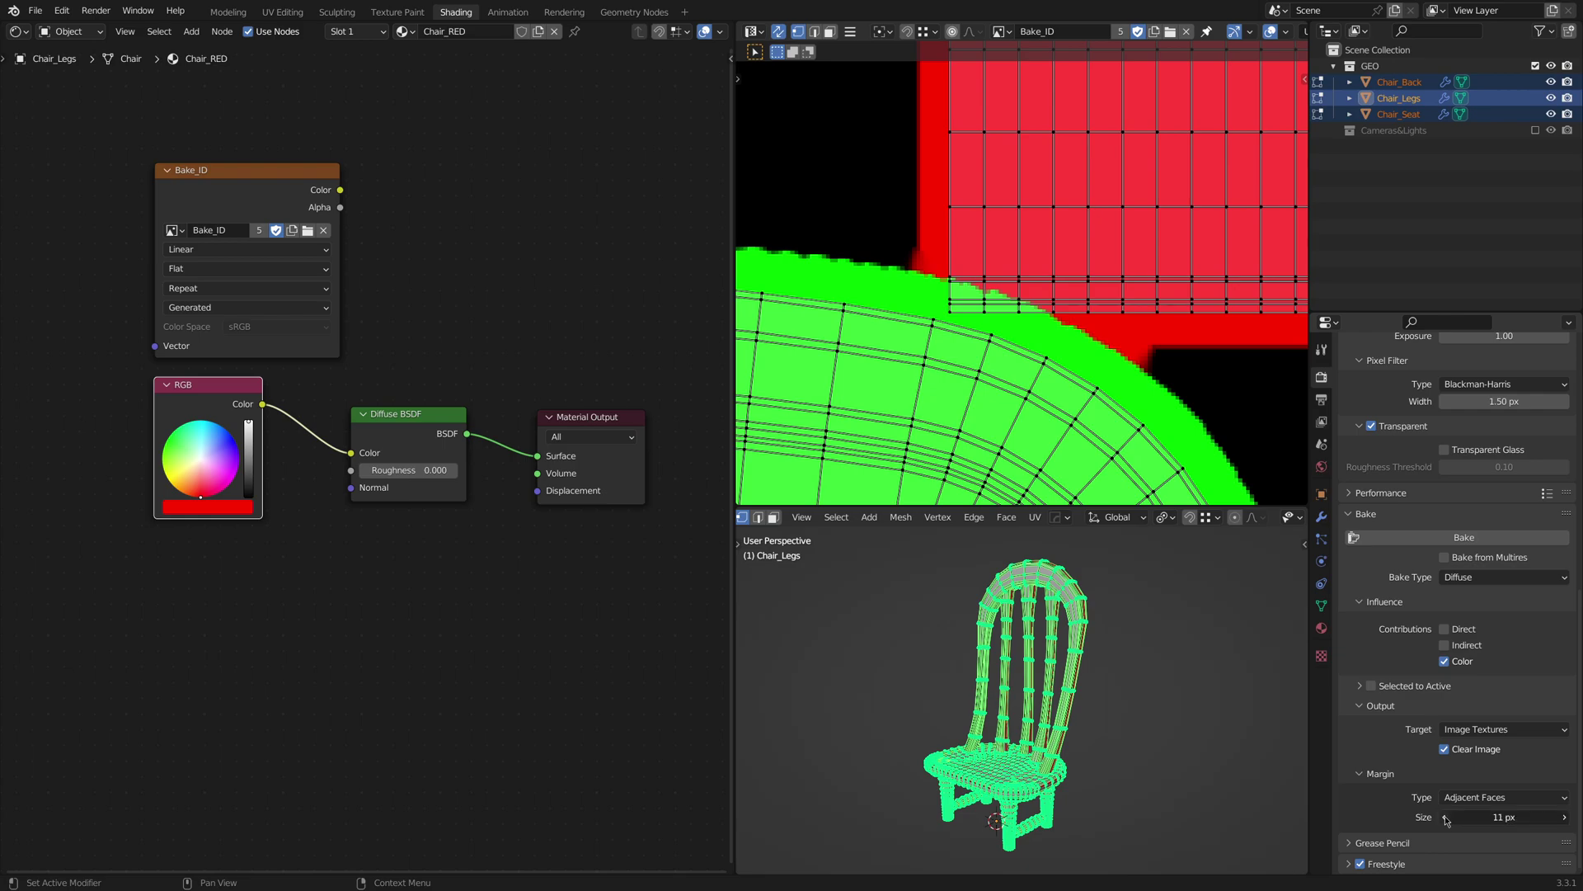
{"action": "type", "text": "10"}
Rebake Bake_ID with the 10 px margin, then set the margin to 1 px.
{"action": "left_click", "coordinate": [1467, 538]}
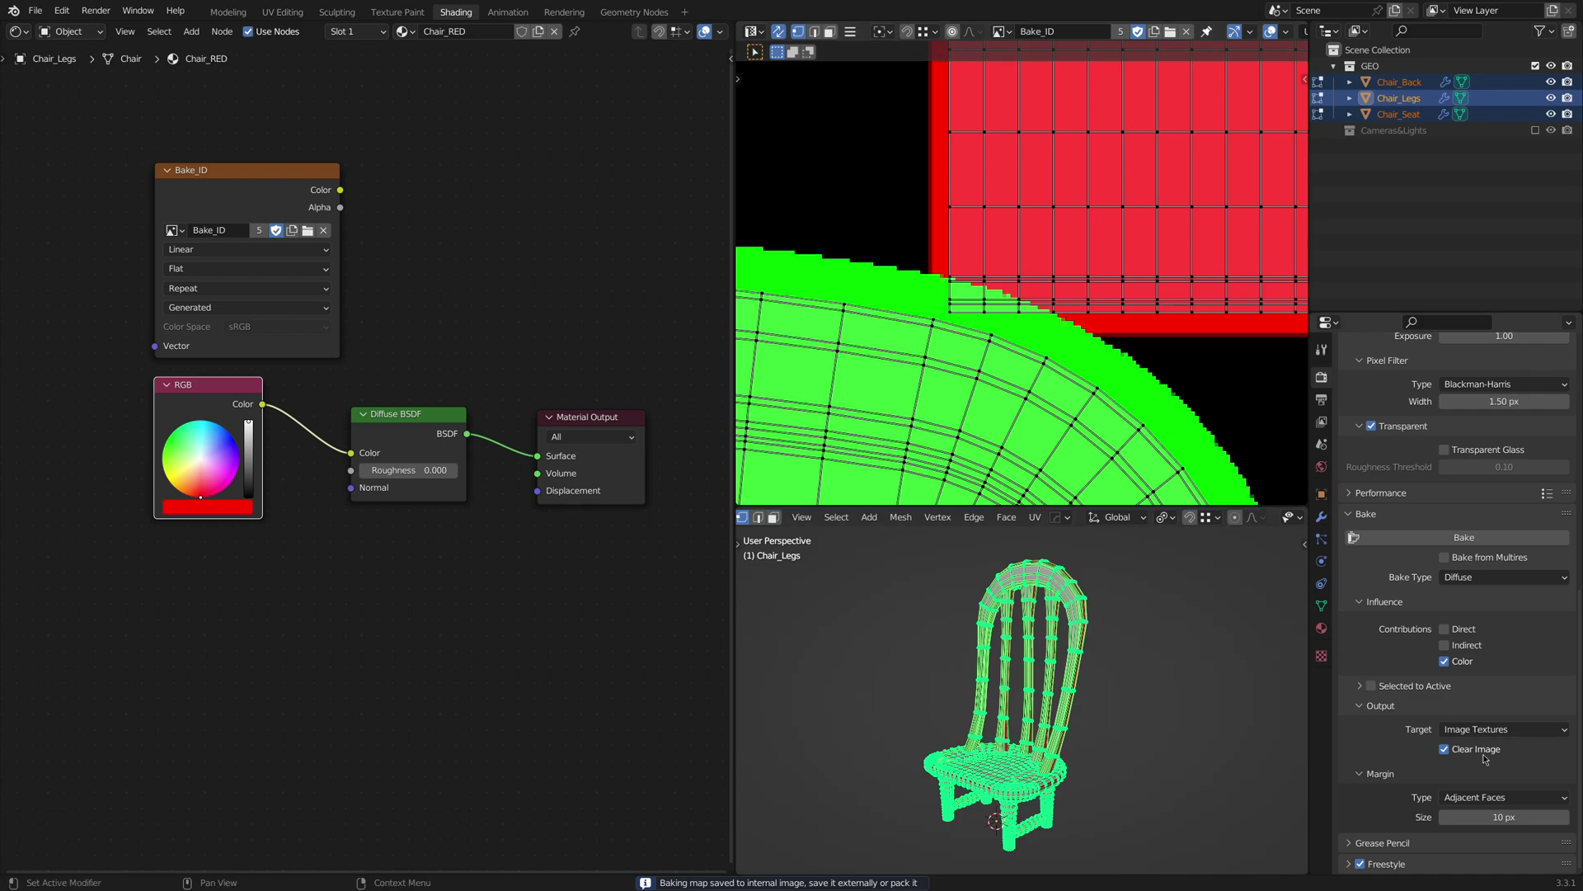
{"action": "key", "text": "BackSpace"}
{"action": "left_click", "coordinate": [1564, 816]}
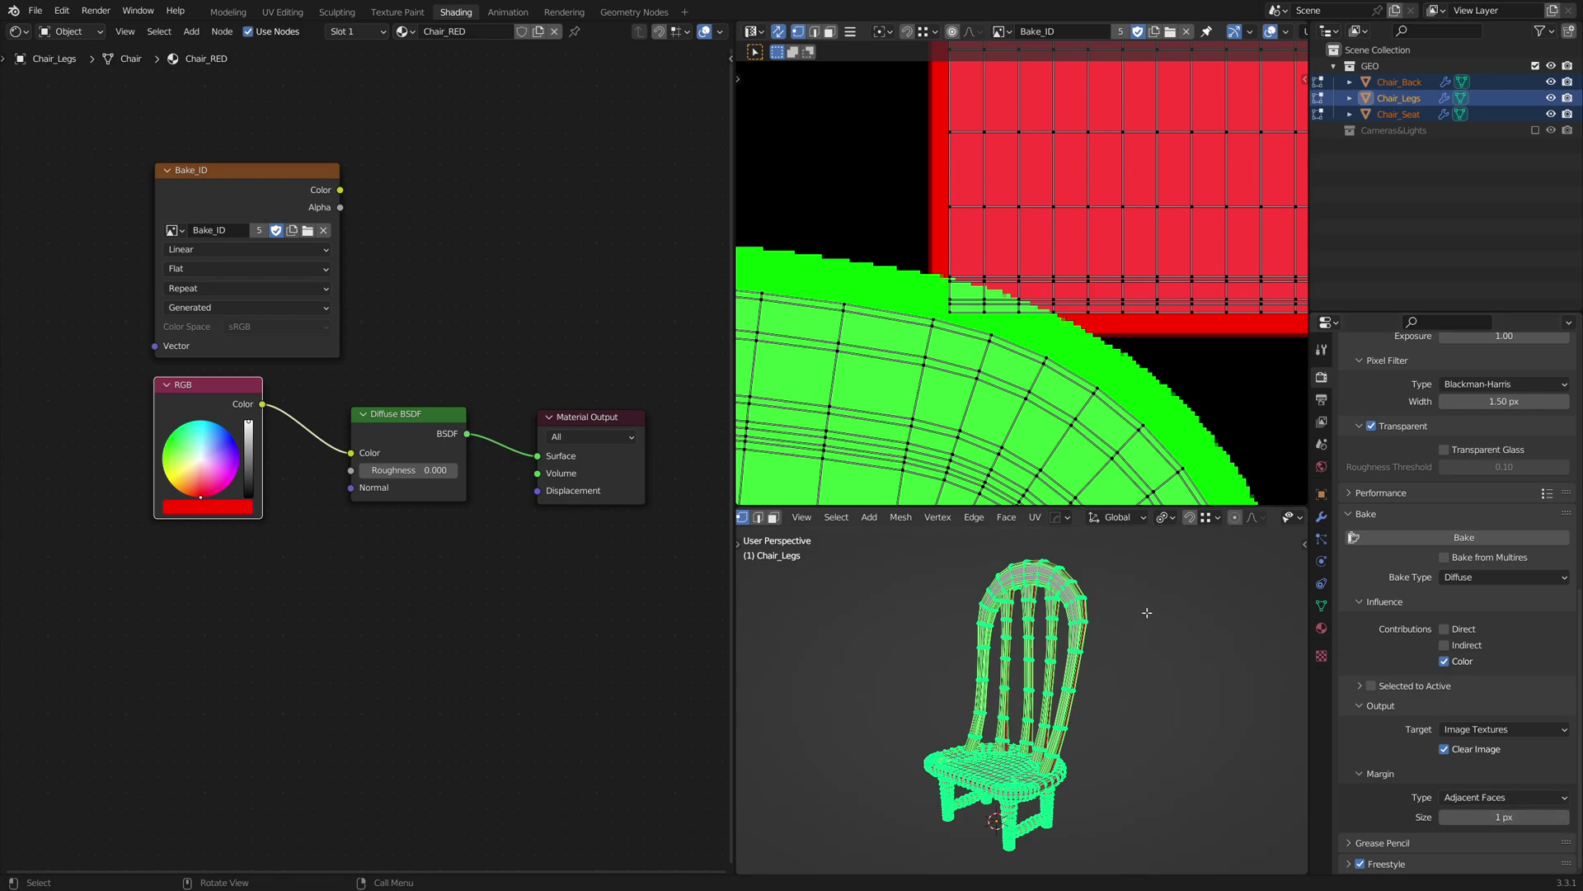
Rebake Bake_ID with a 1 px margin and centre the whole texture in view.
{"action": "left_click", "coordinate": [1465, 538]}
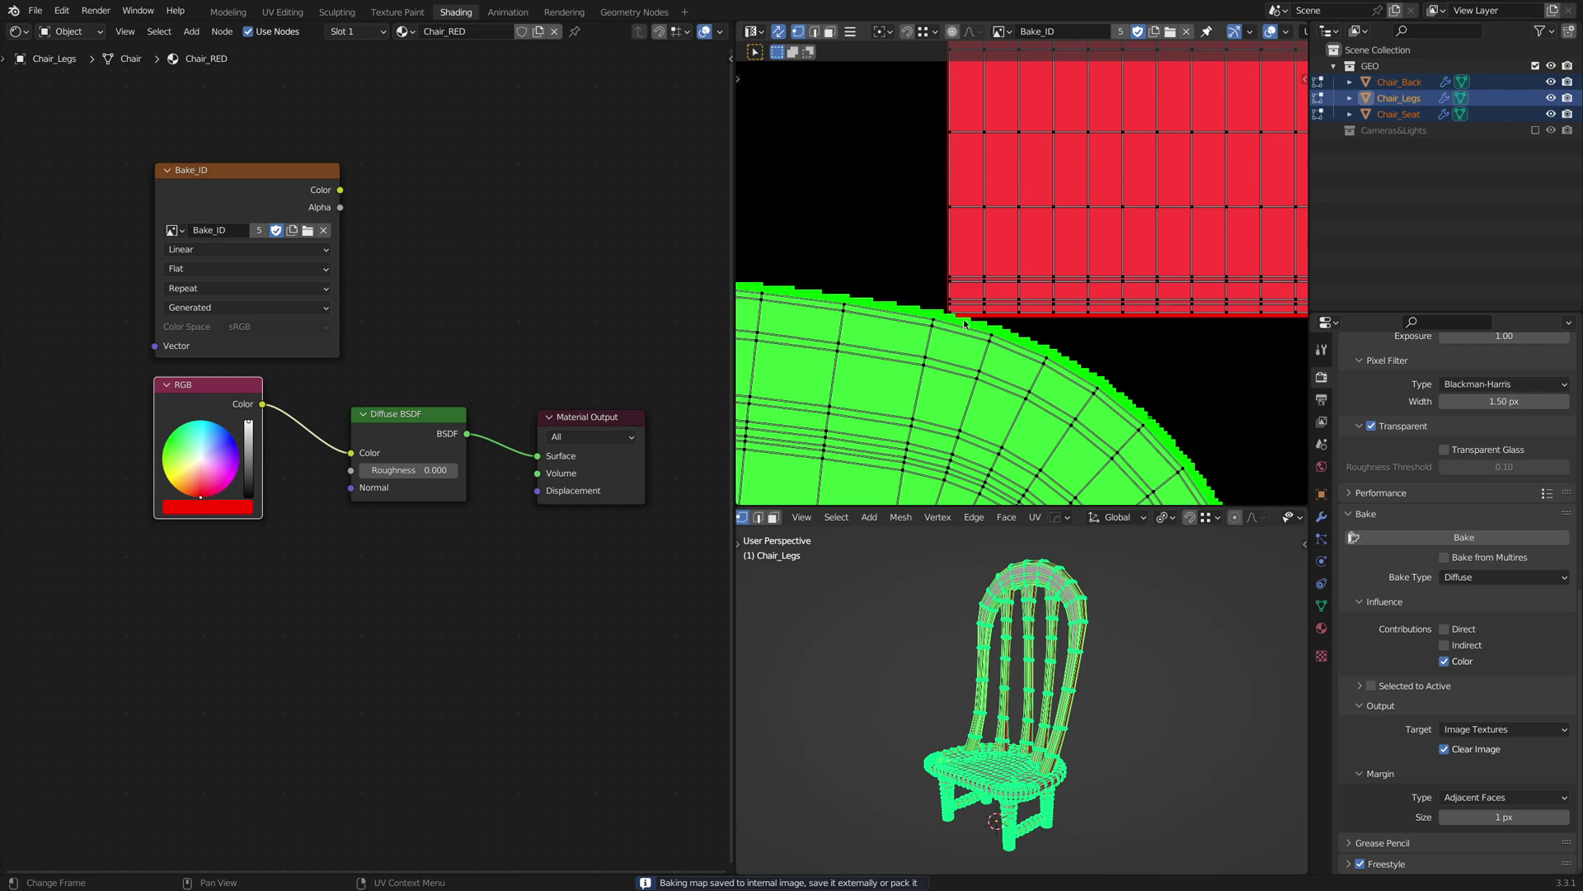
{"action": "scroll", "coordinate": [1061, 363], "scroll_direction": "down", "scroll_amount": 3}
{"action": "scroll", "coordinate": [1039, 359], "scroll_direction": "down", "scroll_amount": 3}
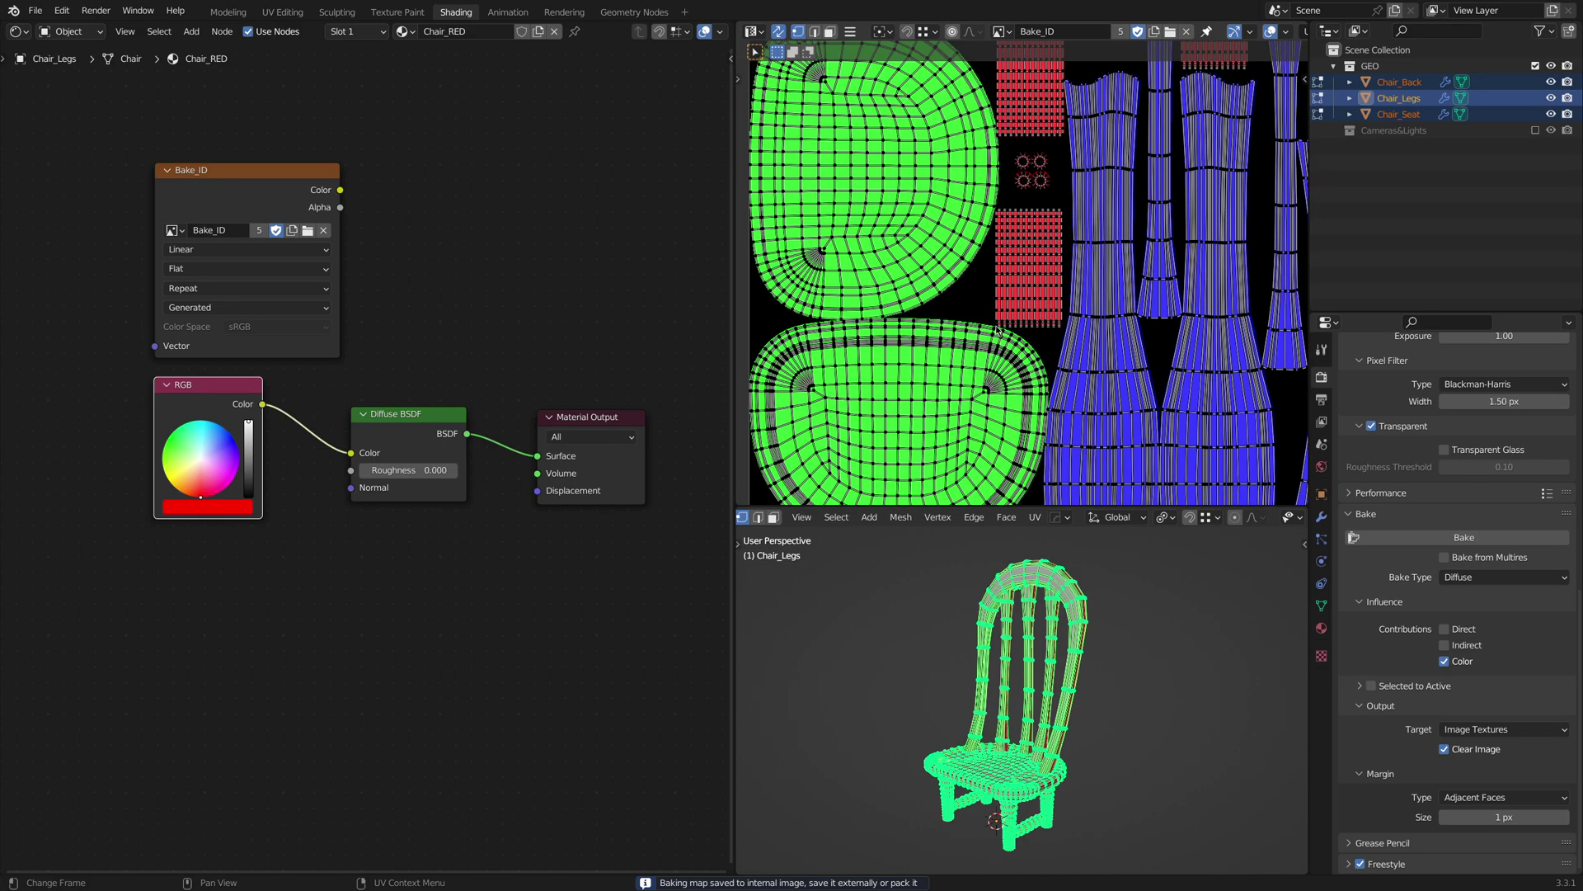
{"action": "scroll", "coordinate": [1015, 354], "scroll_direction": "down", "scroll_amount": 3}
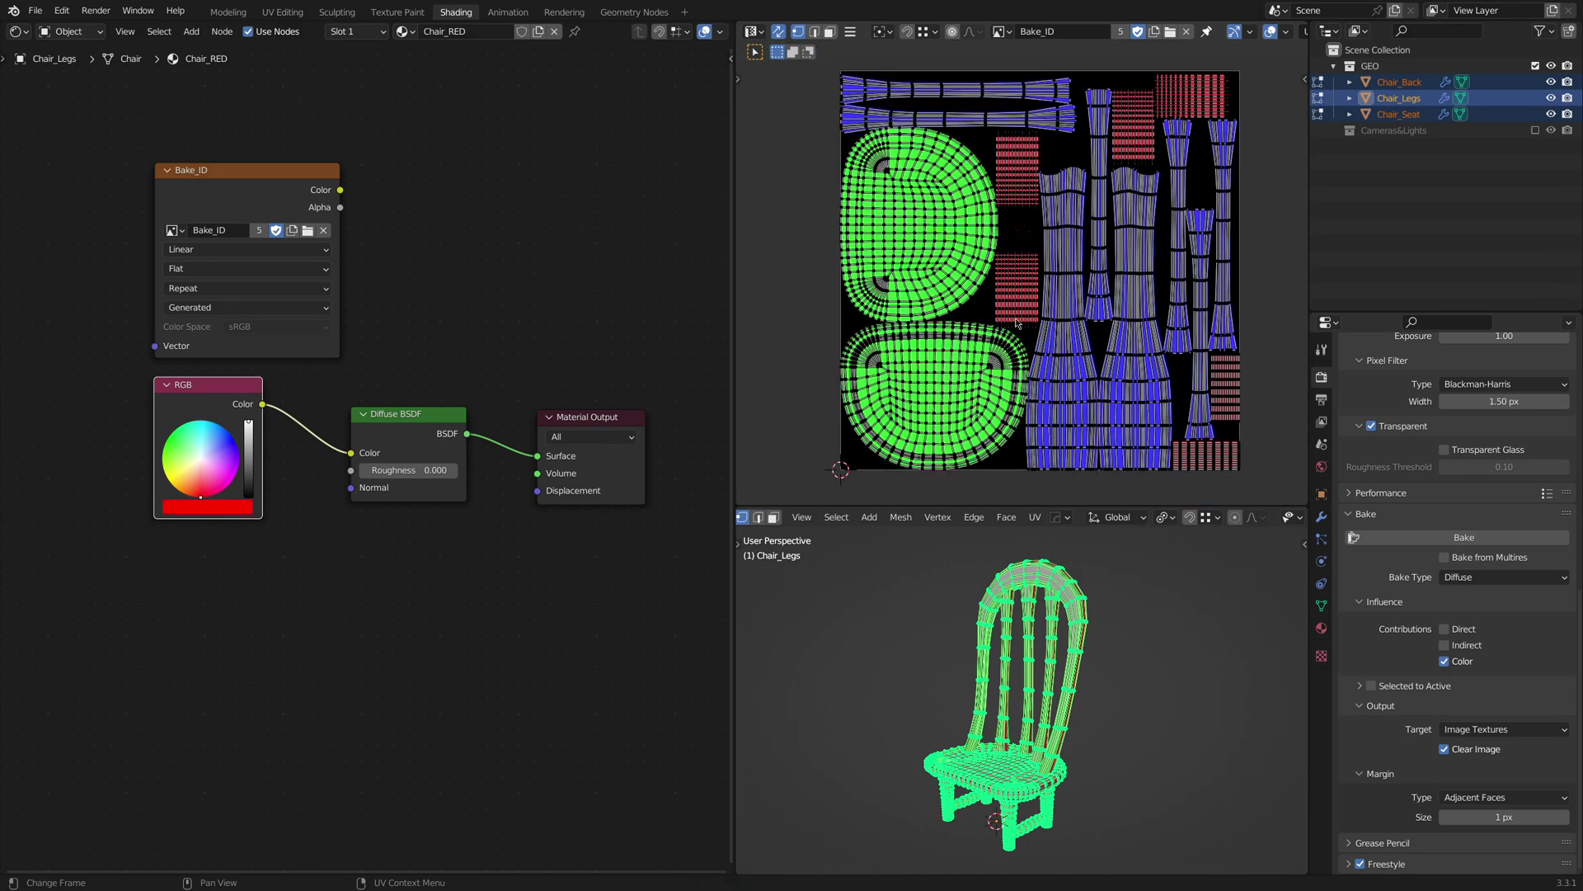
{"action": "middle_click_drag", "start_coordinate": [1020, 324], "coordinate": [1002, 327]}
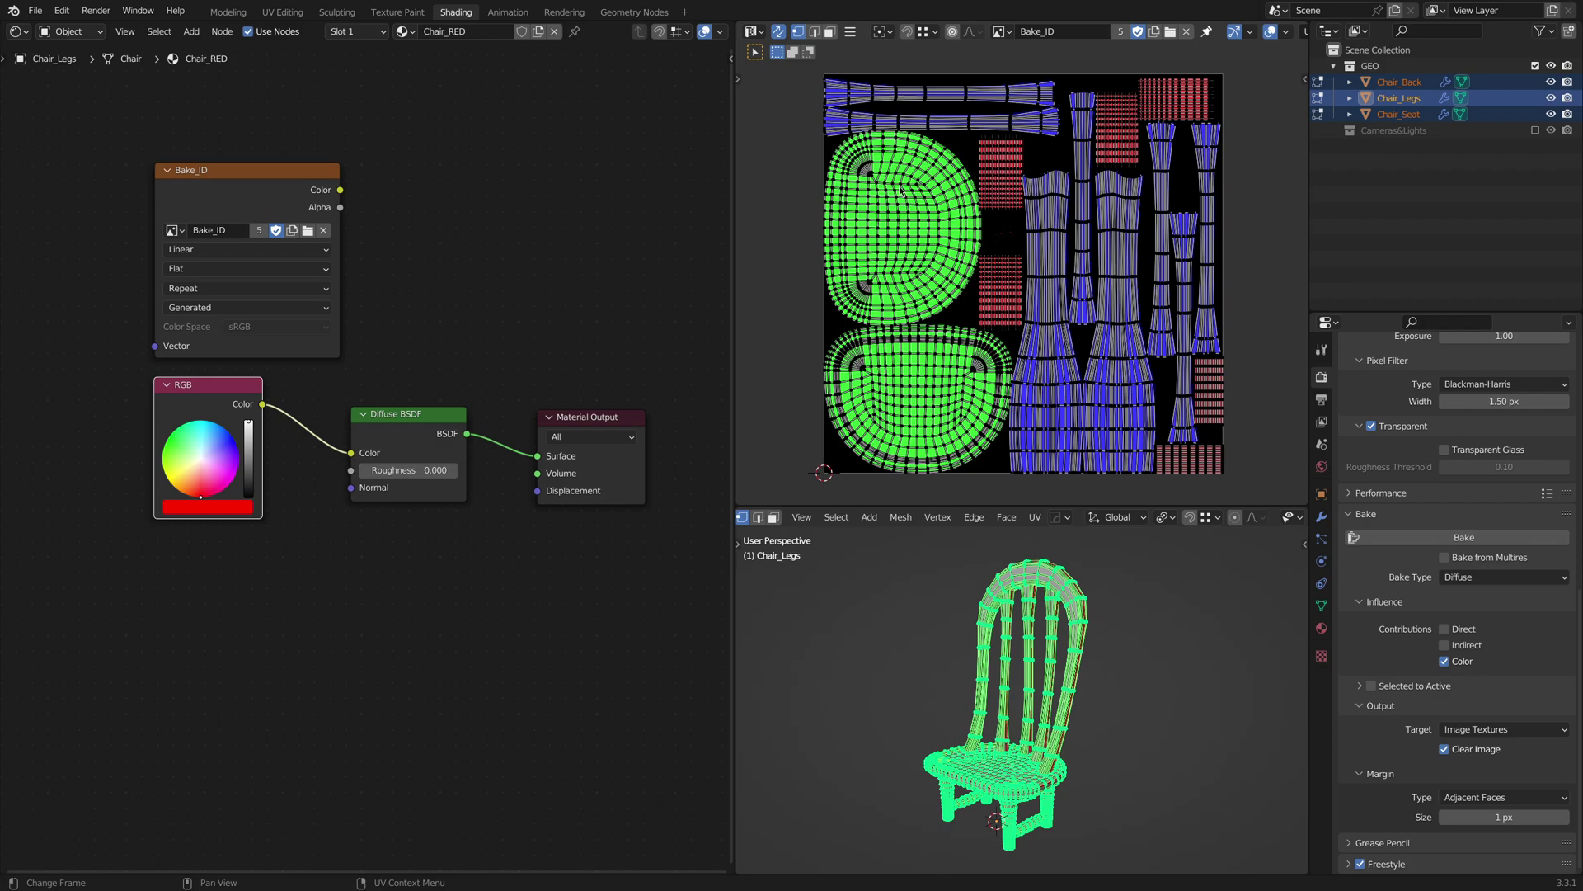
Switch to the Image Editor to view the baked texture without the UV wireframe.
{"action": "left_click", "coordinate": [754, 32]}
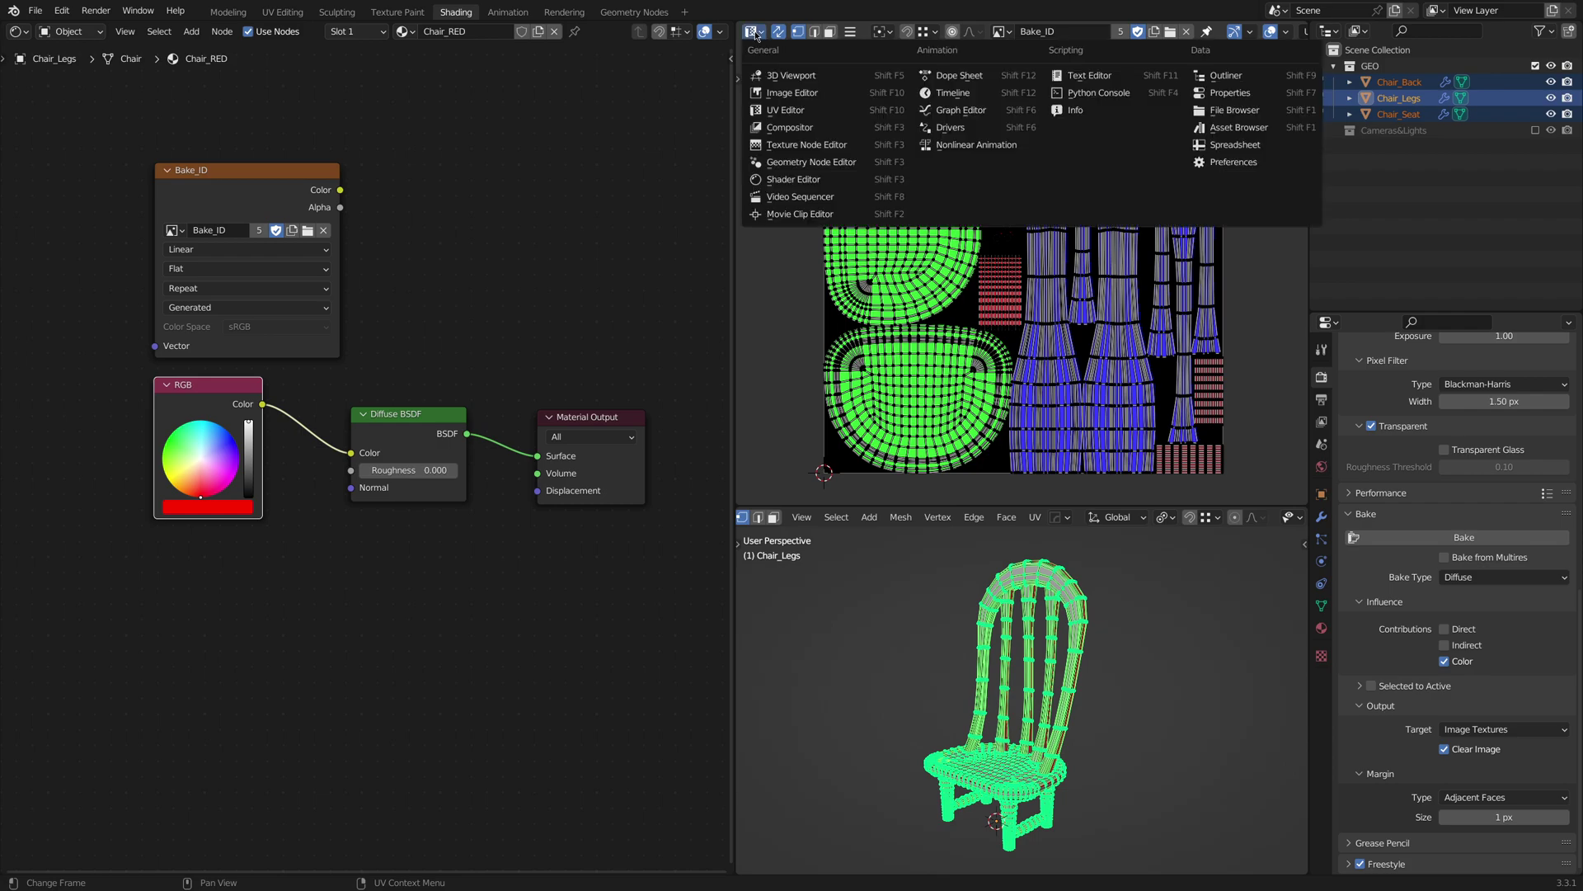
{"action": "left_click", "coordinate": [779, 94]}
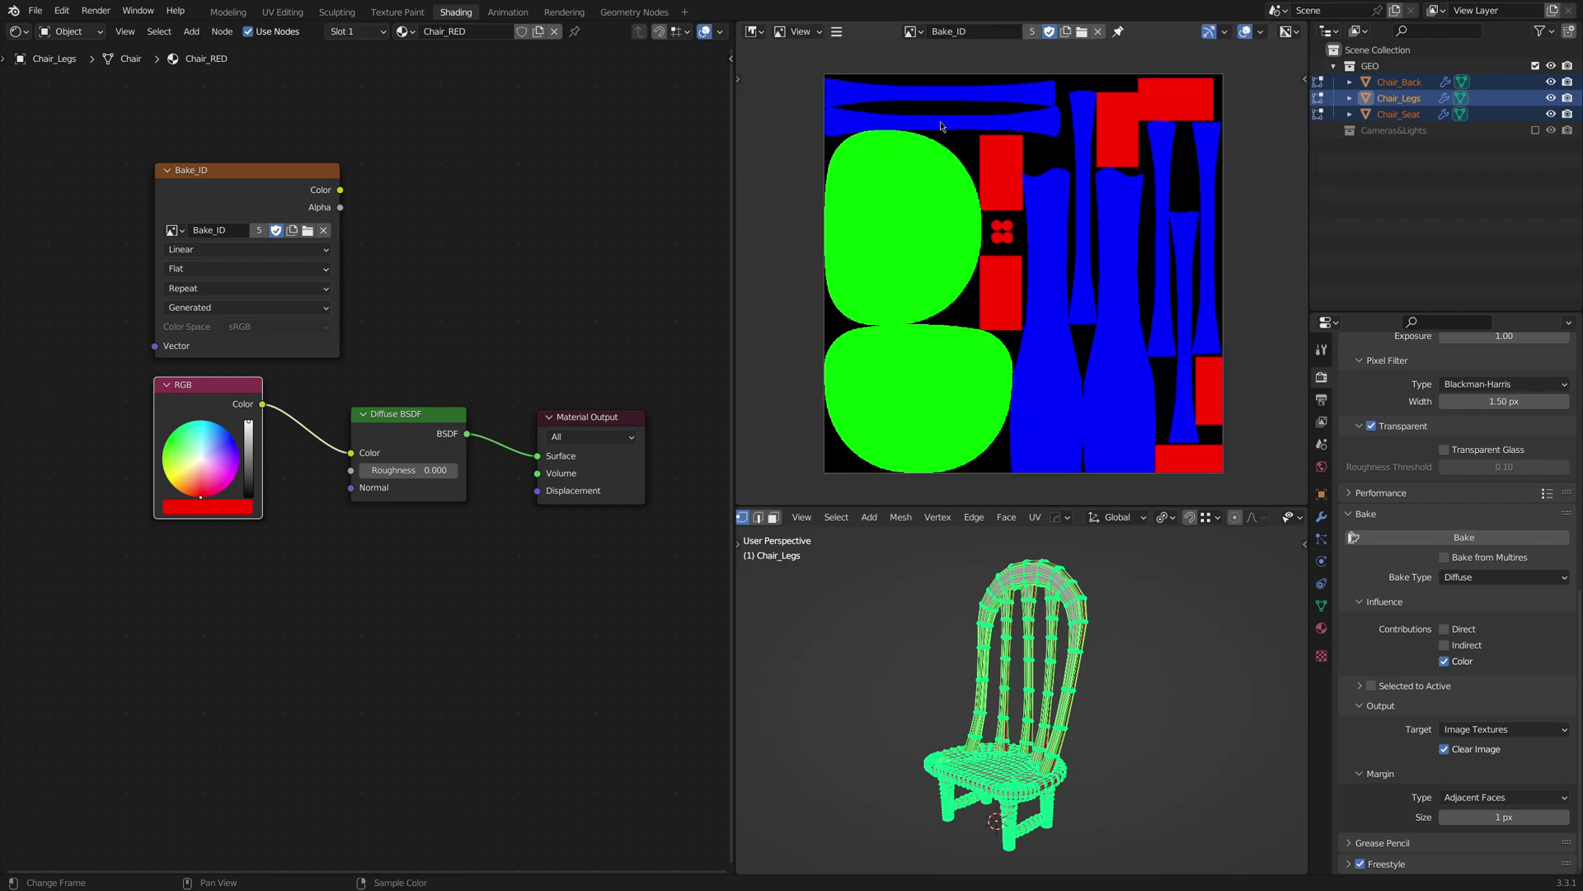
{"action": "left_click", "coordinate": [837, 33]}
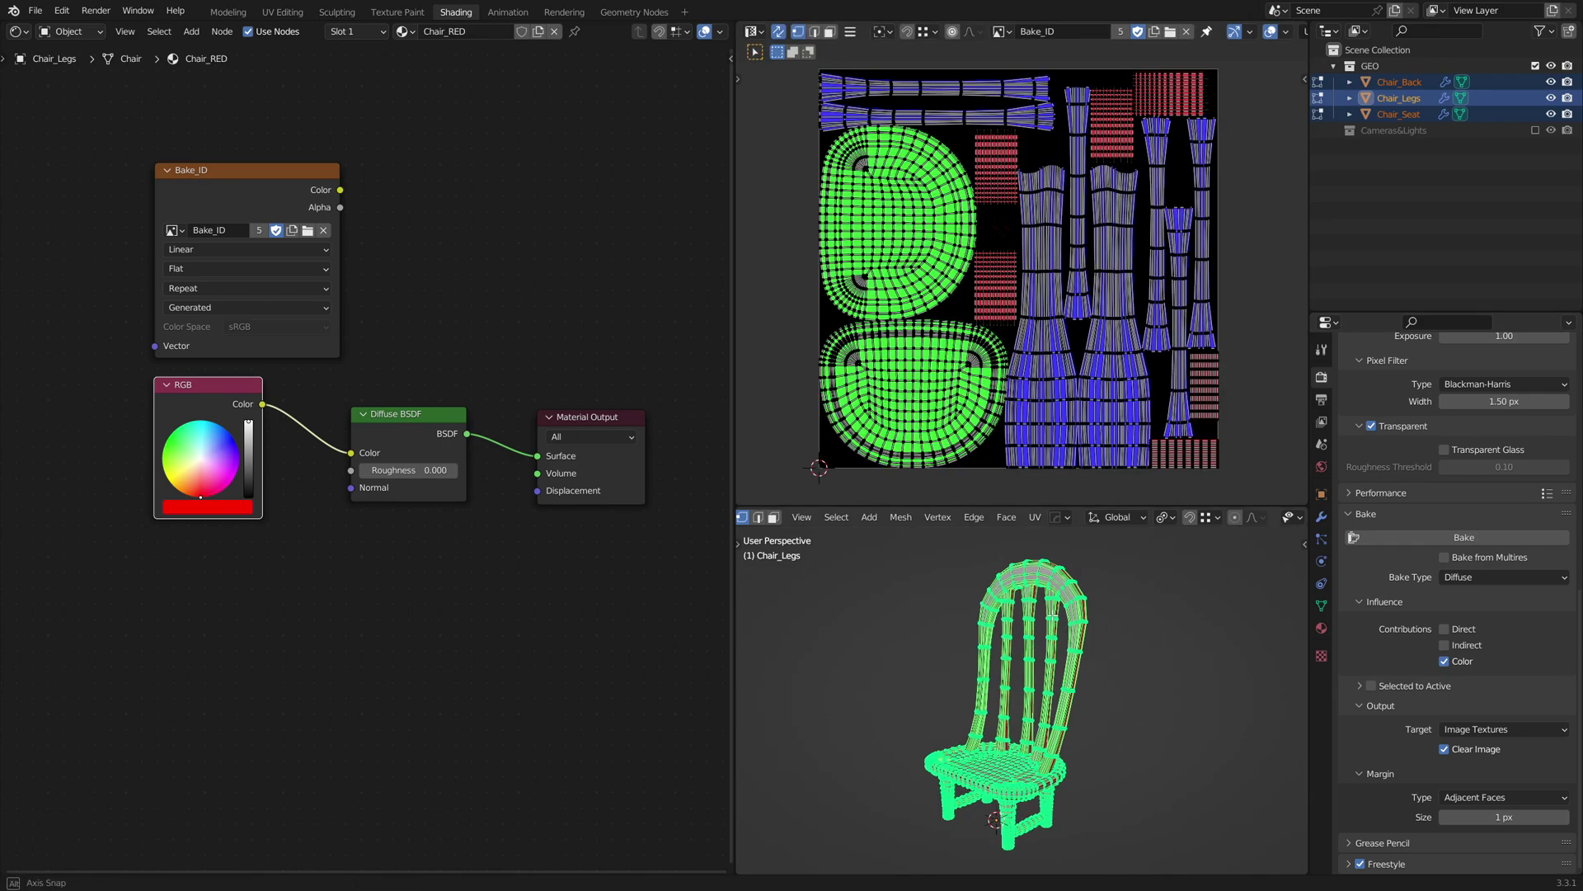
In Object Mode, bake Chair_Back alone, then Chair_Legs alone, as tests.
{"action": "key", "text": "Tab"}
{"action": "left_click", "coordinate": [1045, 576]}
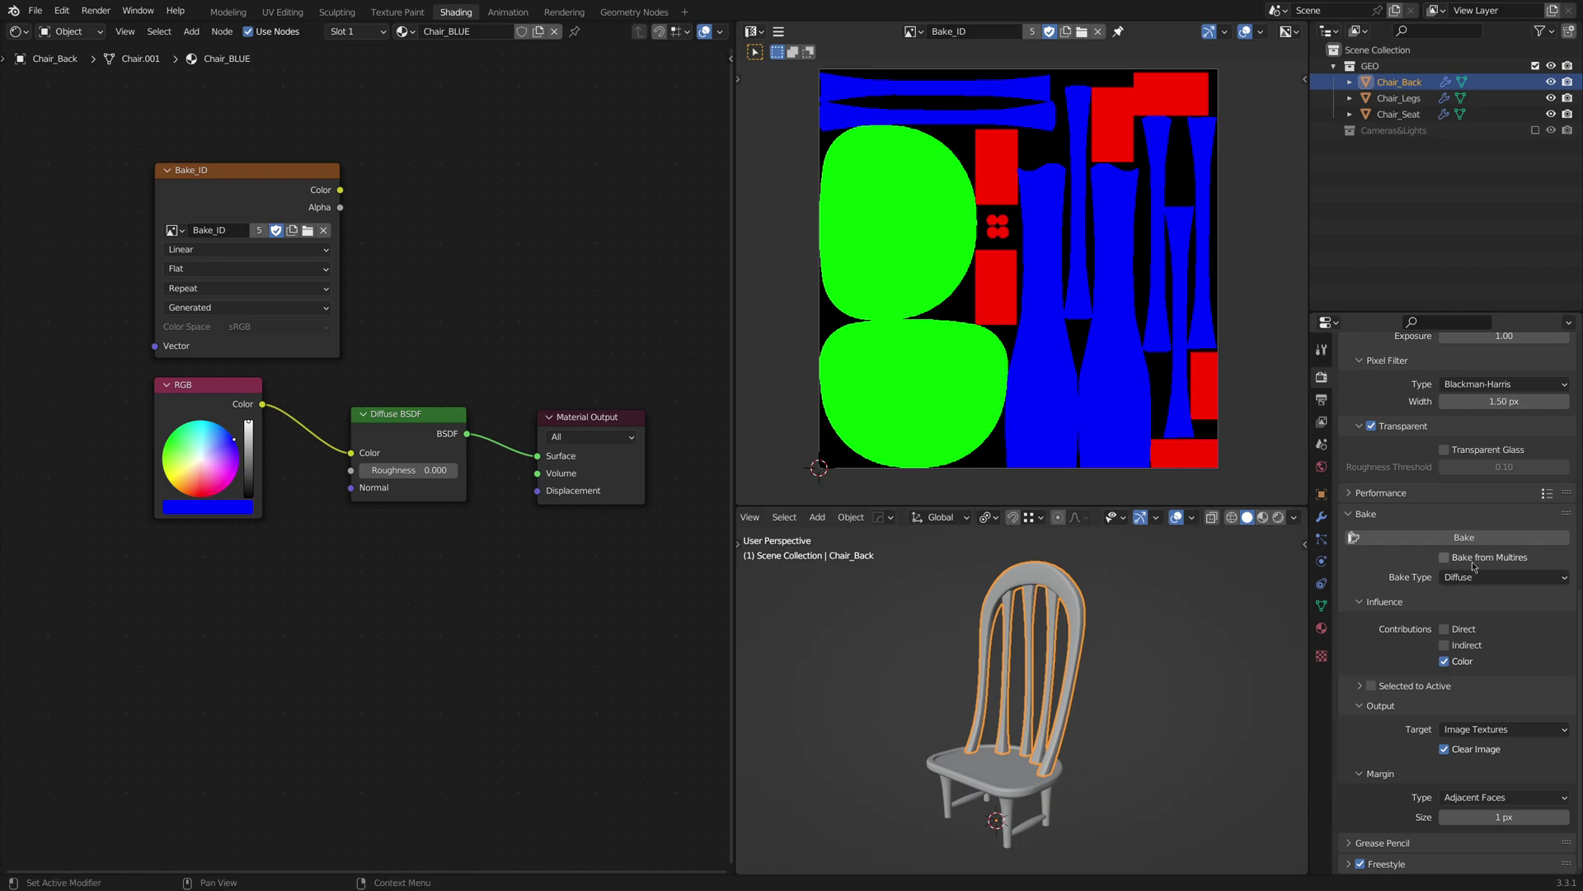
{"action": "left_click", "coordinate": [1454, 544]}
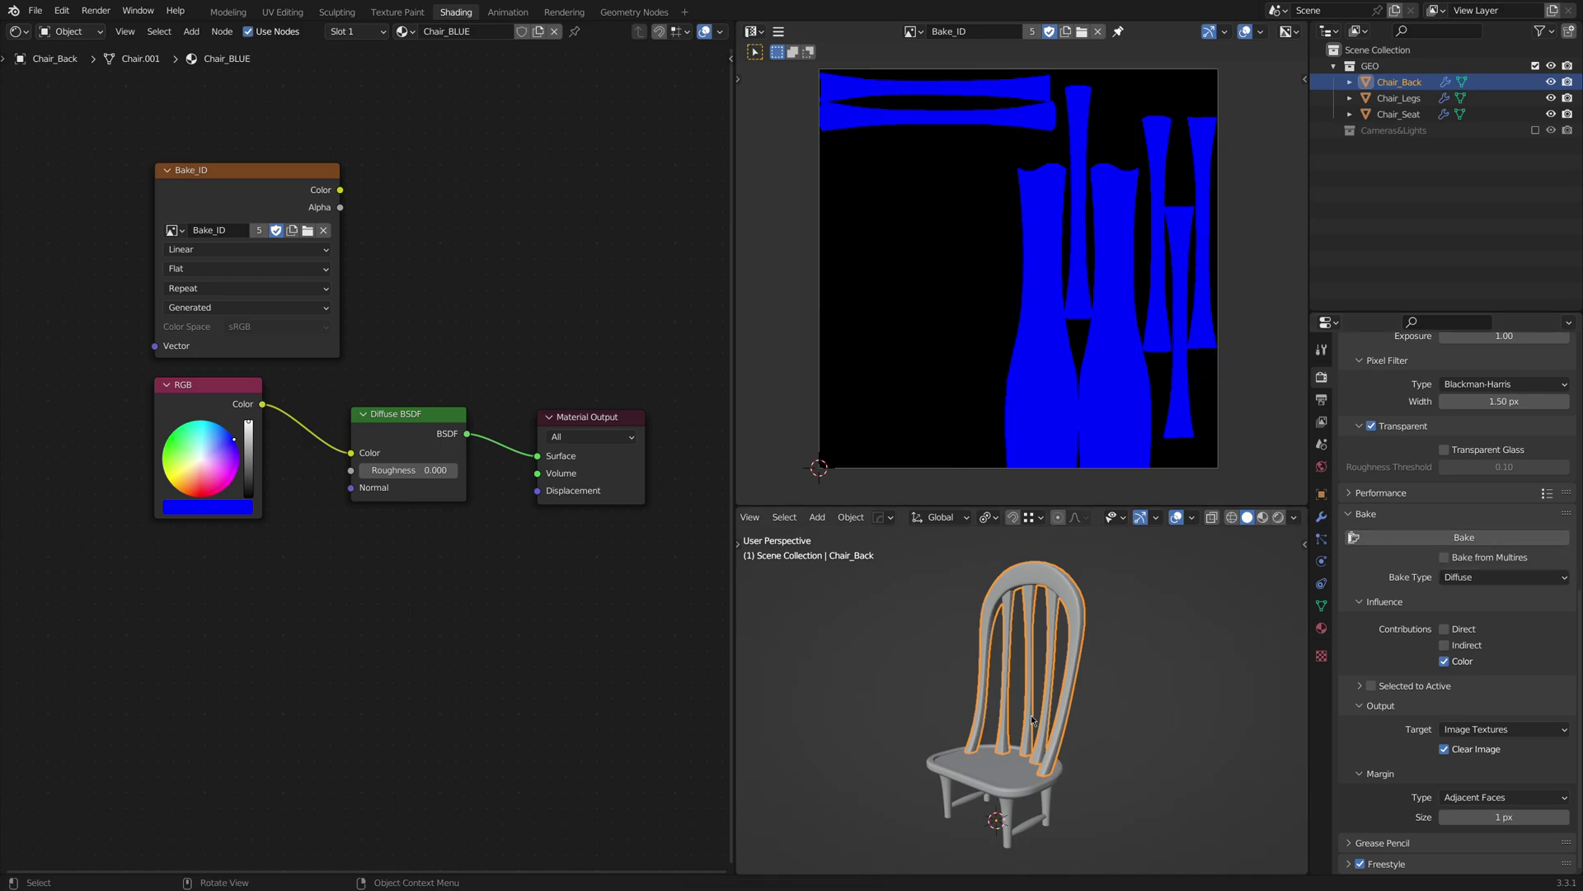
{"action": "left_click", "coordinate": [946, 799]}
{"action": "left_click", "coordinate": [1434, 537]}
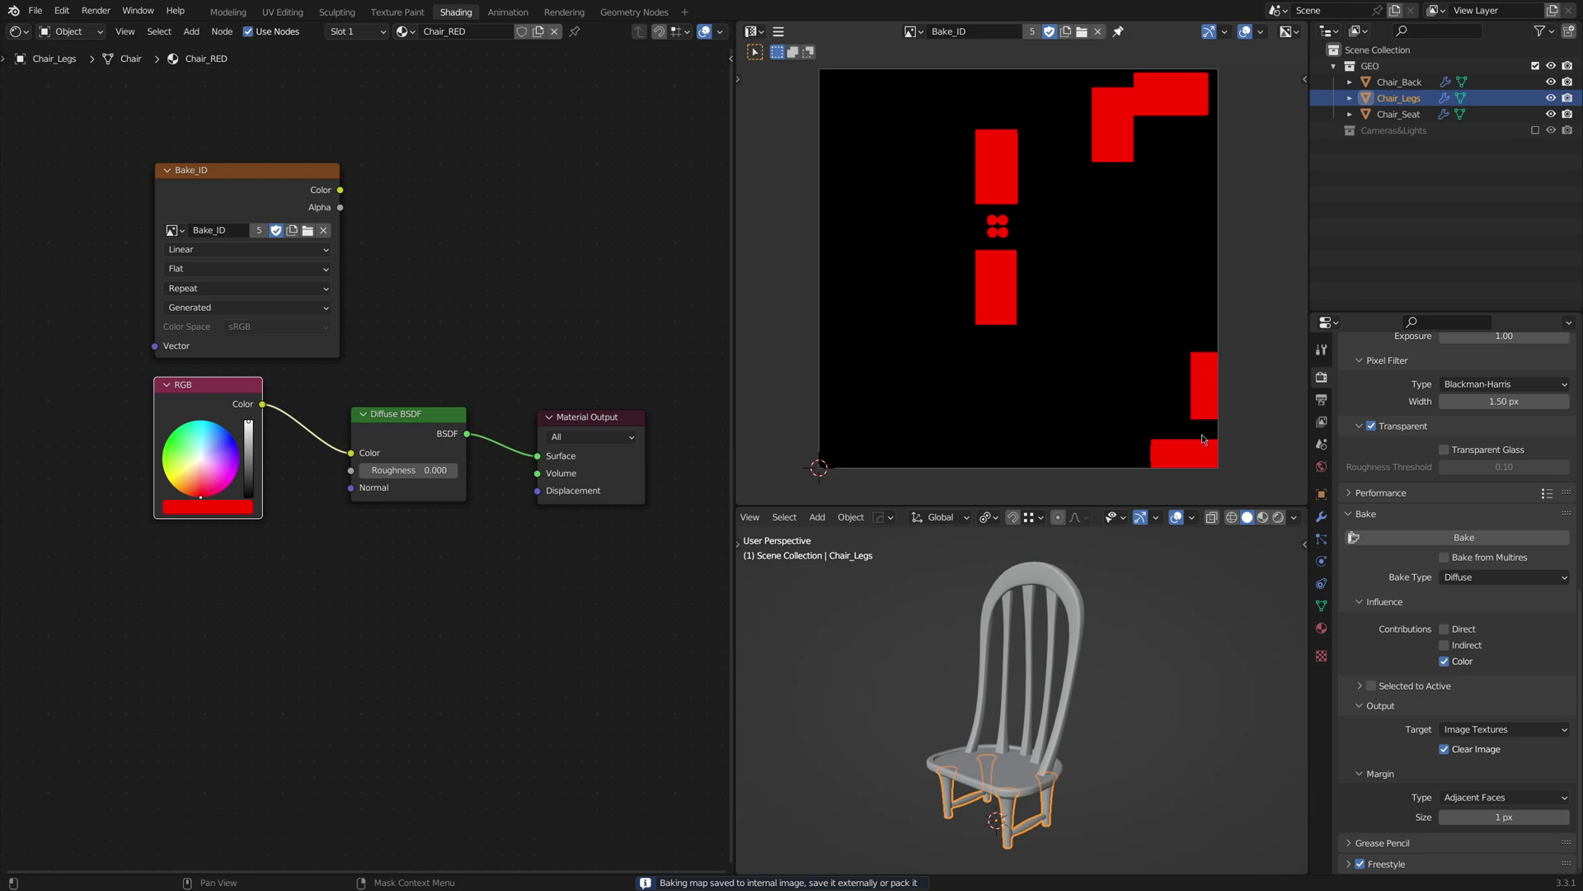
Bake Chair_Seat and Chair_Back together.
{"action": "left_click", "coordinate": [1012, 779]}
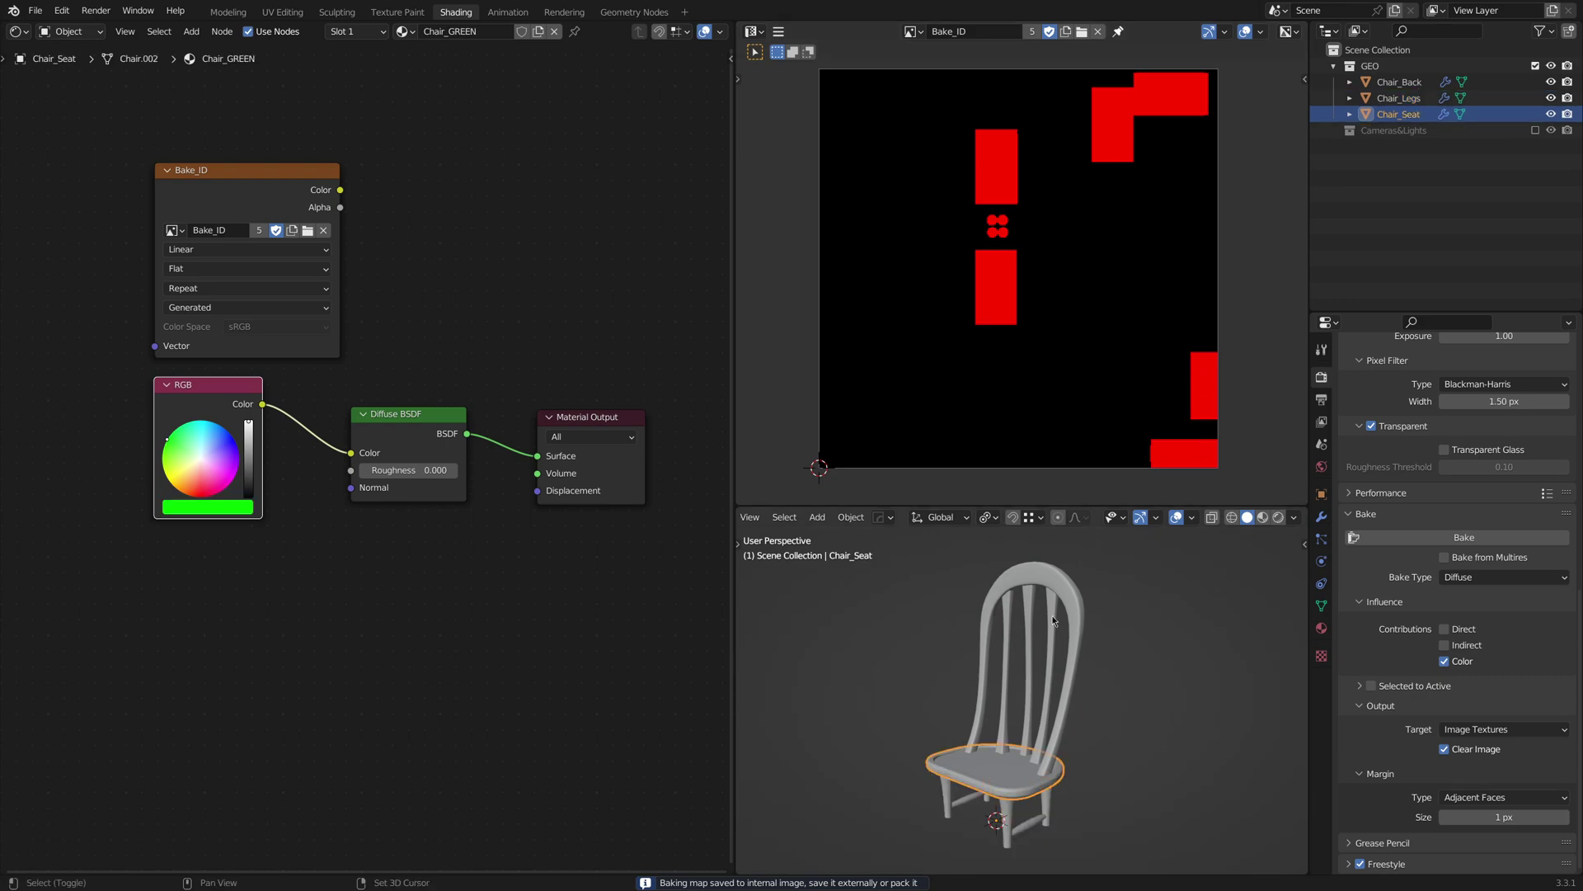
{"action": "left_click", "coordinate": [1026, 579], "text": "shift"}
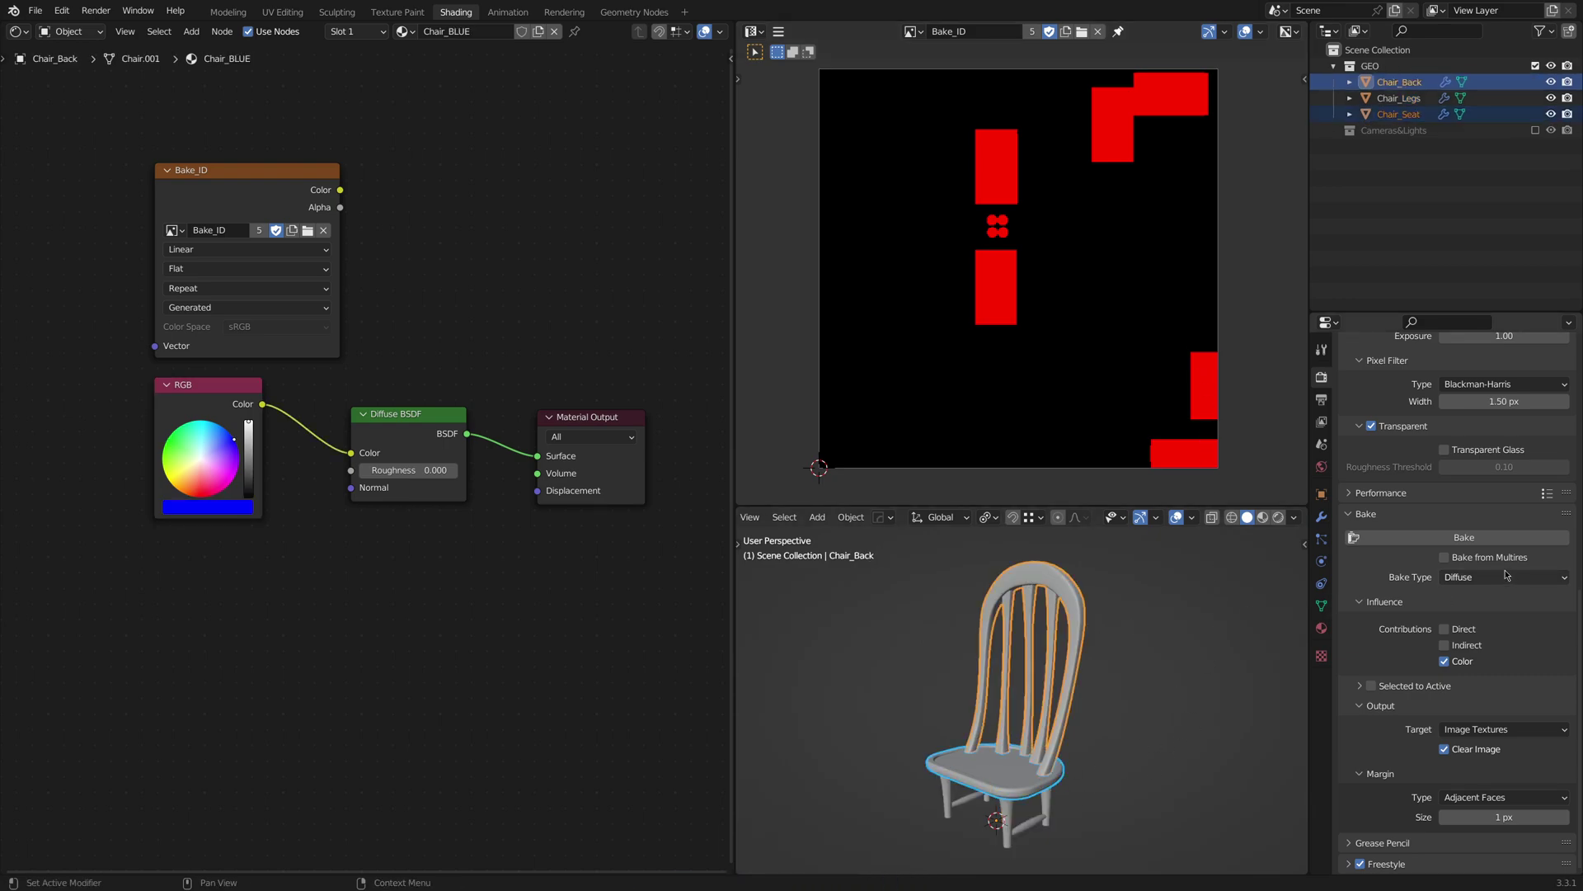
{"action": "left_click", "coordinate": [1460, 534]}
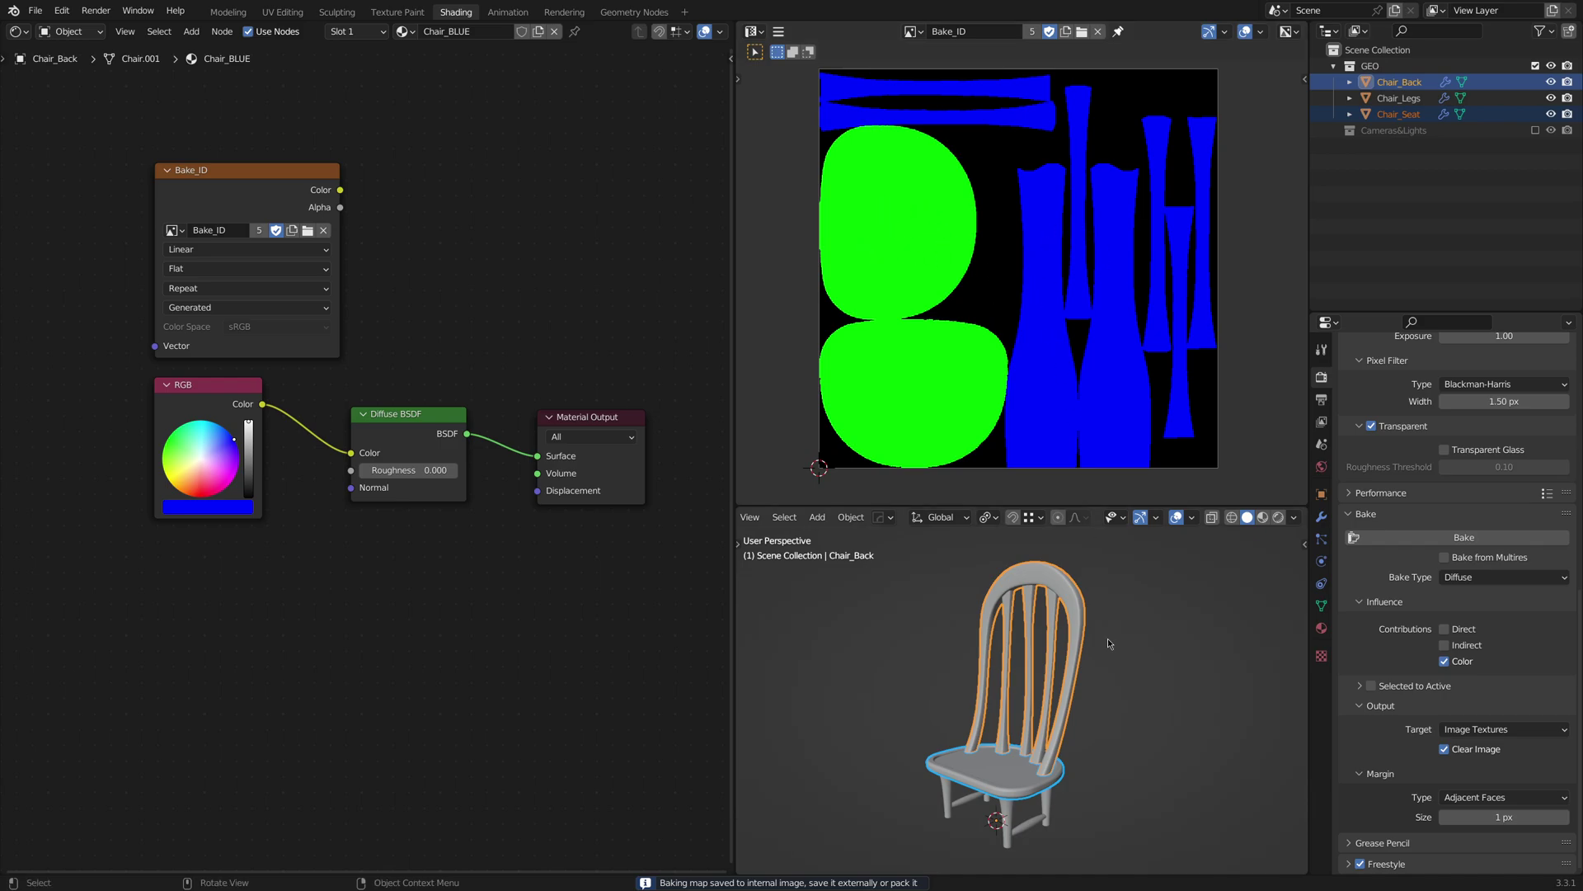
Bake Chair_Legs, Chair_Seat and Chair_Back together, then reselect the legs and seat.
{"action": "left_click", "coordinate": [1018, 798]}
{"action": "left_click", "coordinate": [1030, 768], "text": "shift"}
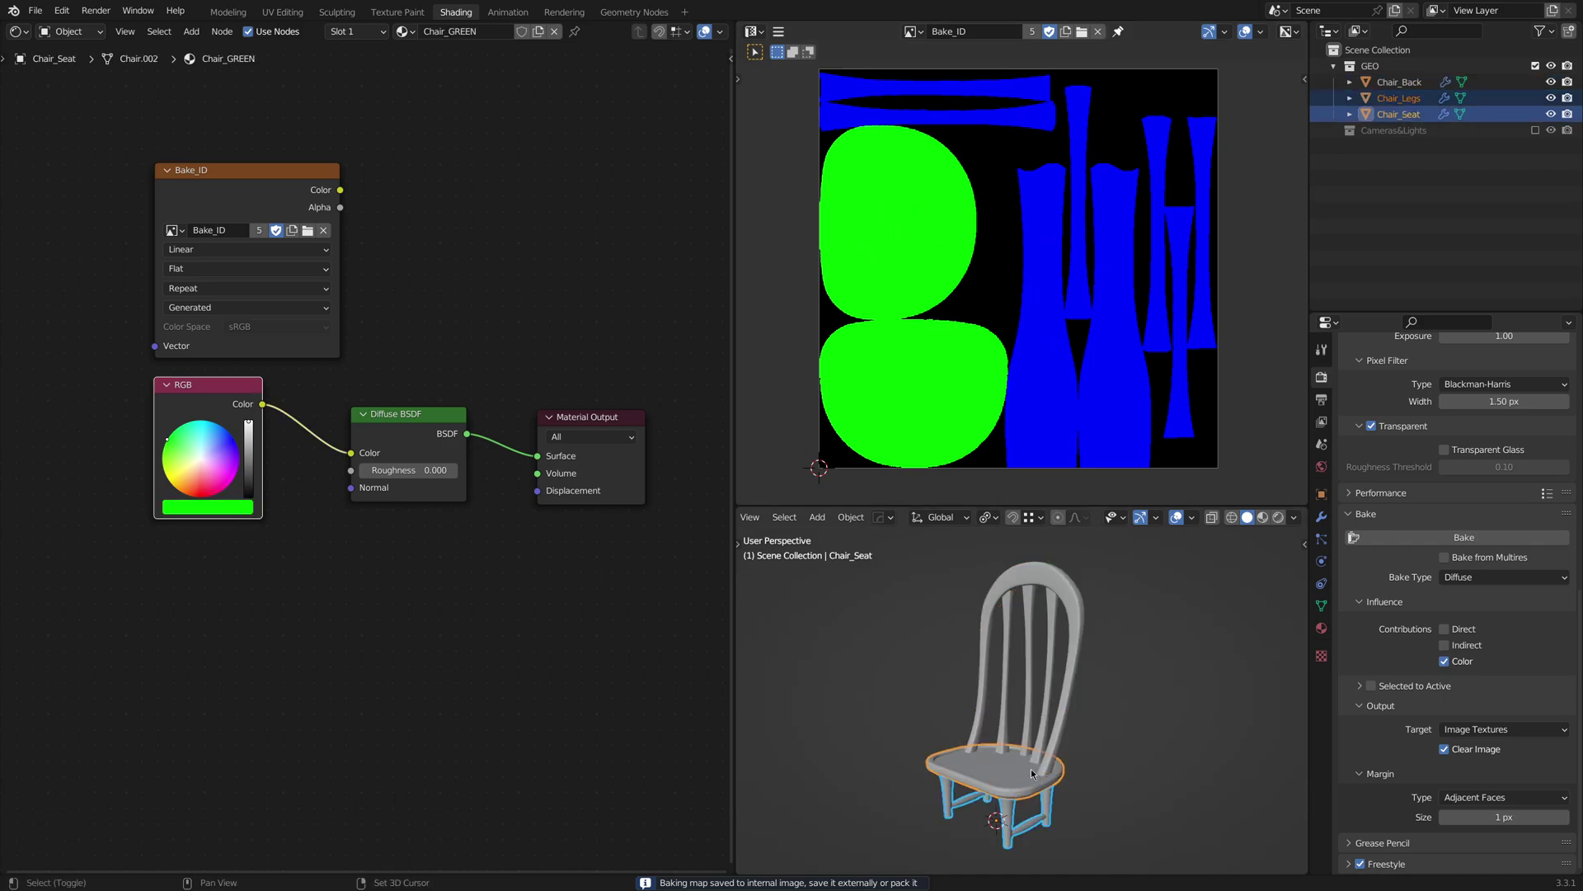
{"action": "left_click", "coordinate": [1030, 648], "text": "shift"}
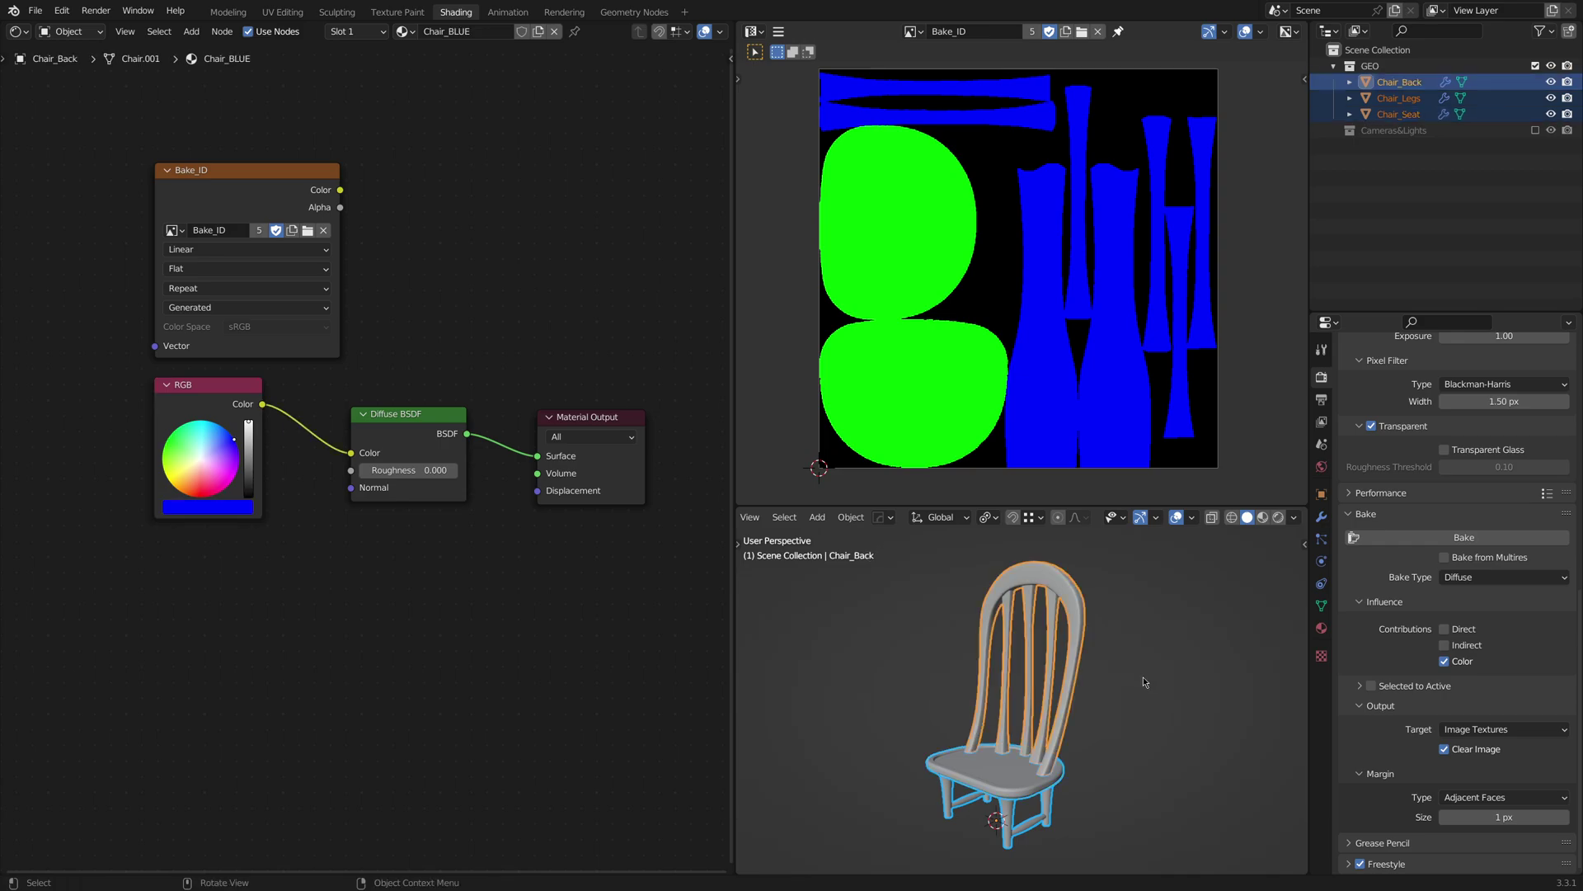
{"action": "left_click", "coordinate": [1484, 538]}
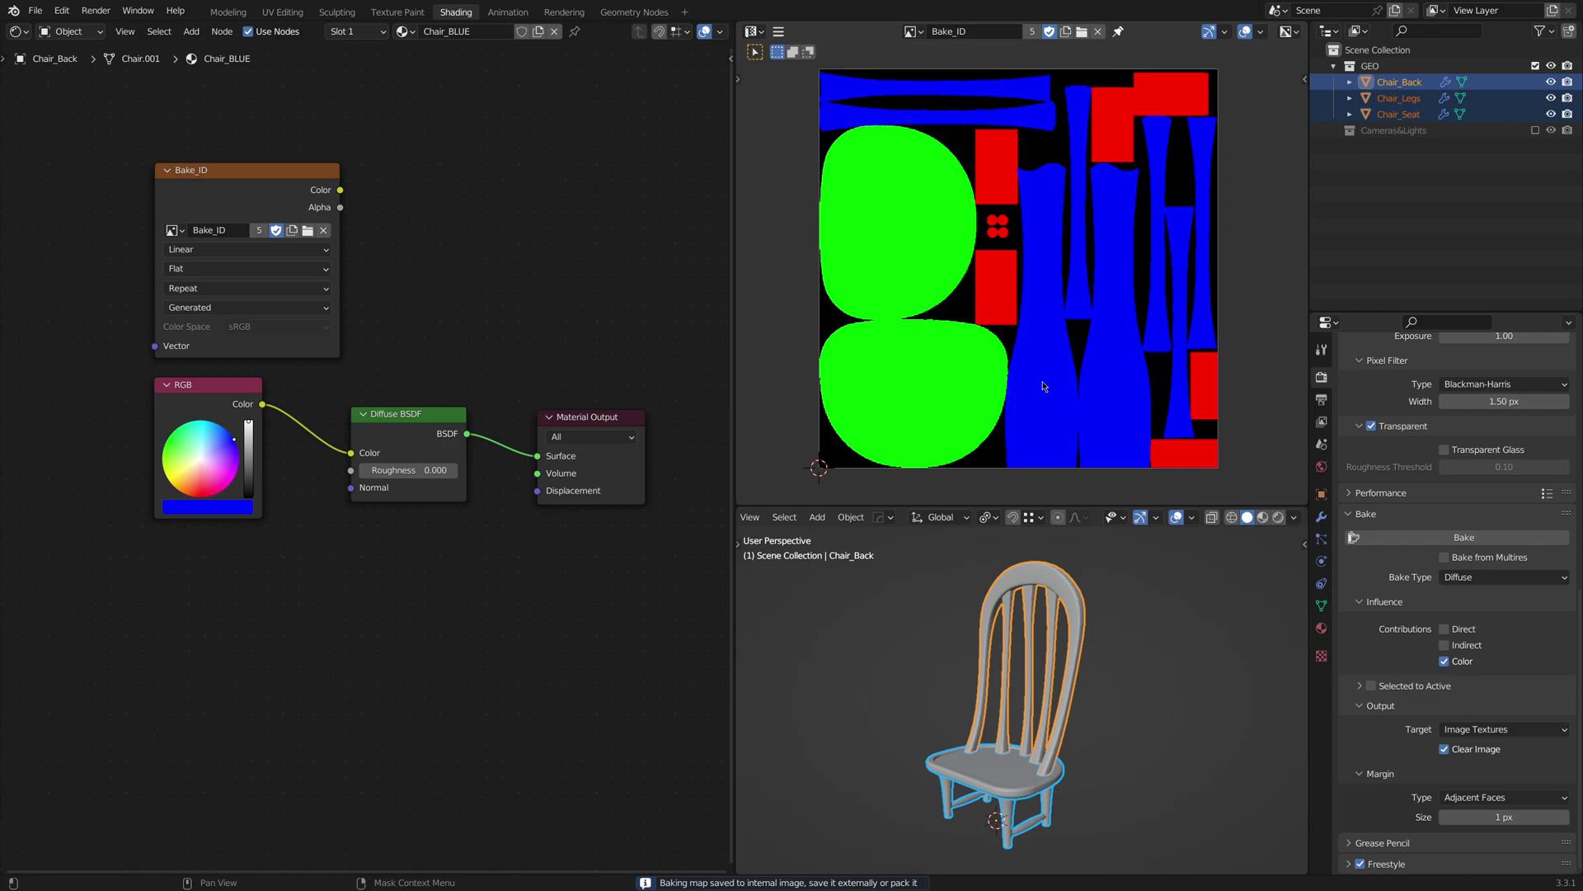
{"action": "left_click", "coordinate": [1012, 819]}
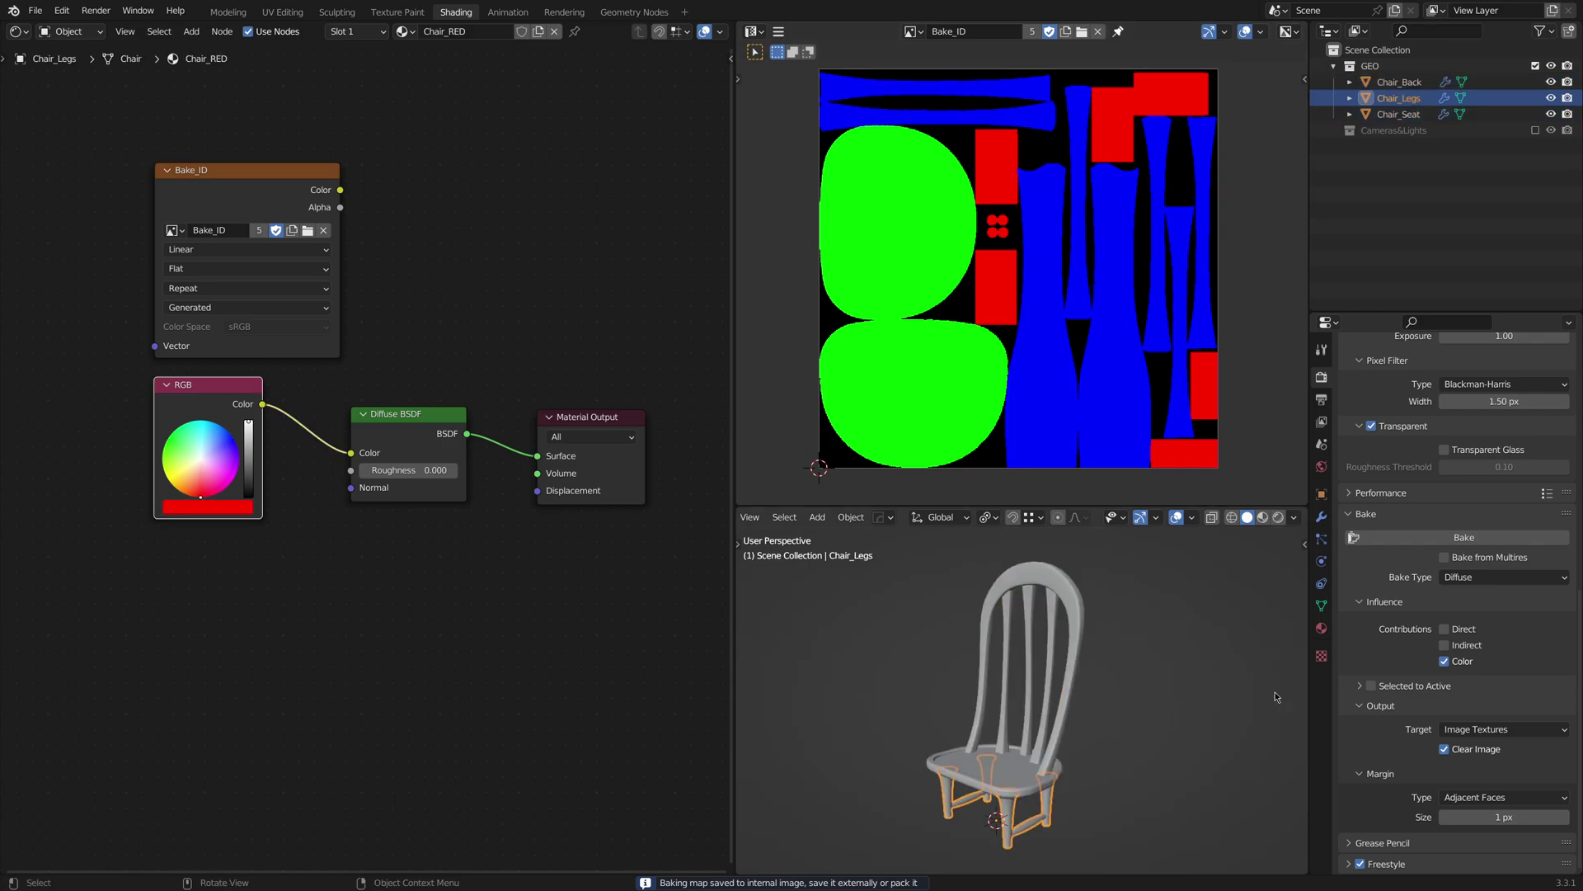
{"action": "left_click", "coordinate": [1026, 762], "text": "shift"}
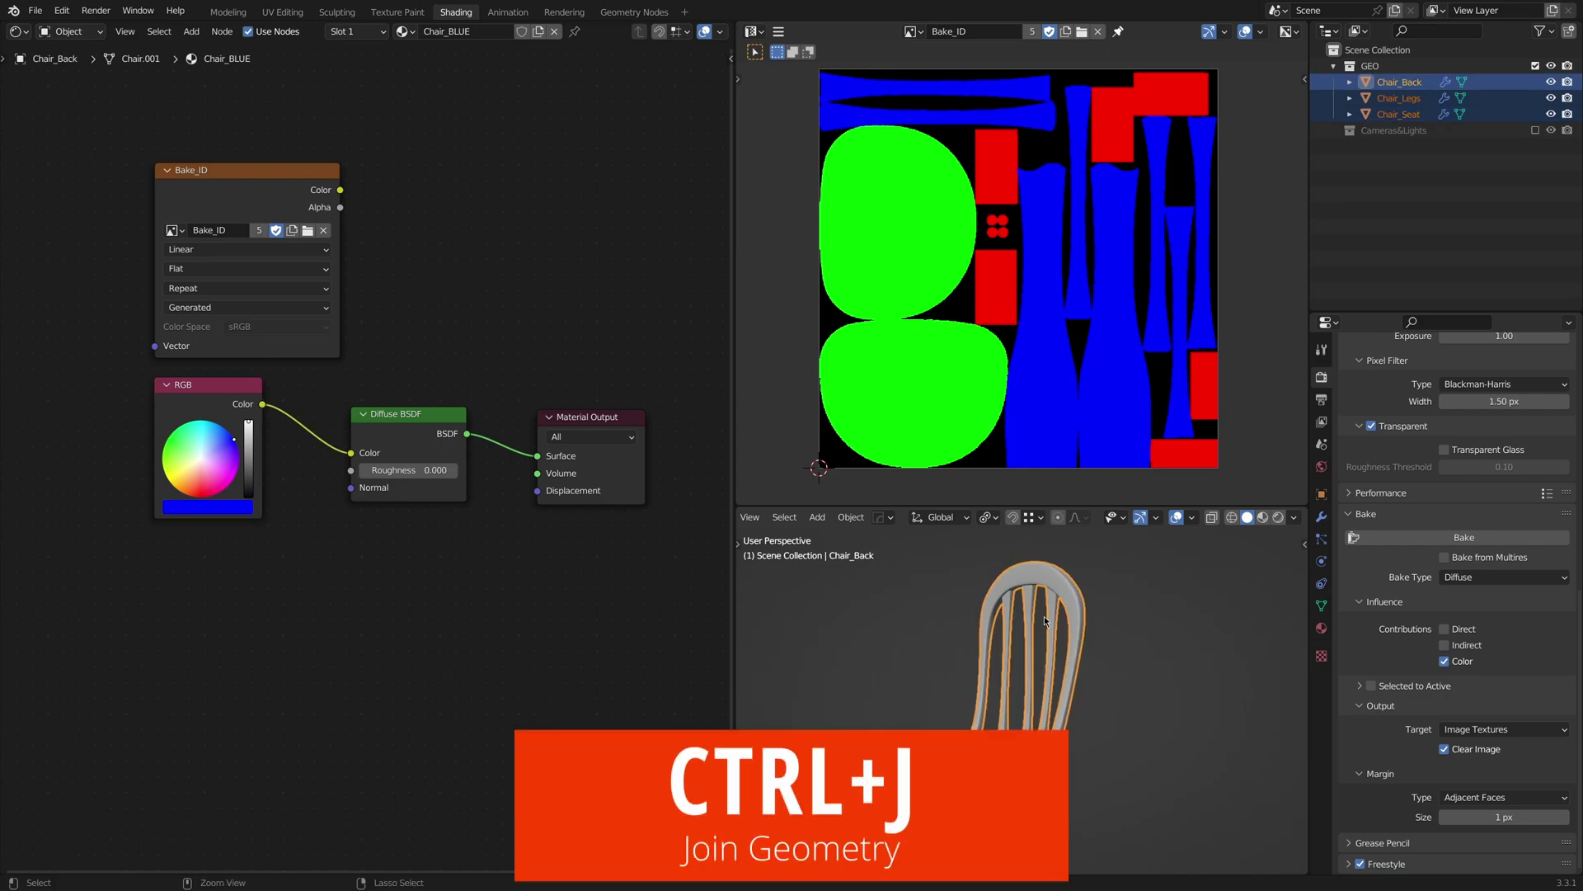
Join the legs and seat into Chair_Back with Ctrl+J and bake the ID colours into Bake_ID.
{"action": "key", "text": "ctrl+j"}
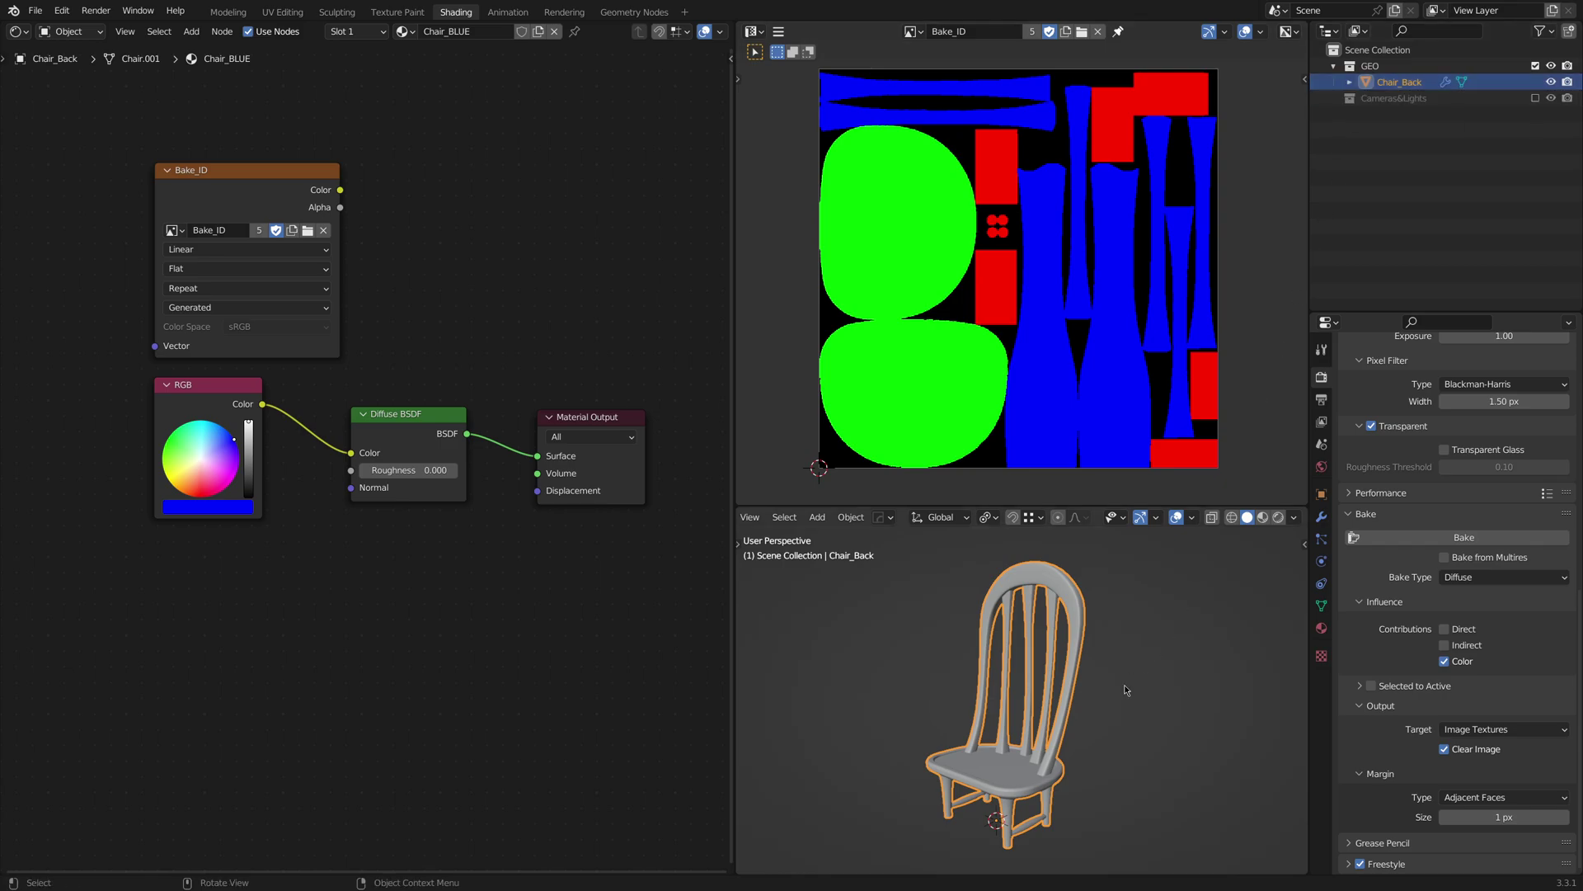
{"action": "key", "text": "Tab"}
{"action": "key", "text": "Tab"}
{"action": "left_click", "coordinate": [1461, 537]}
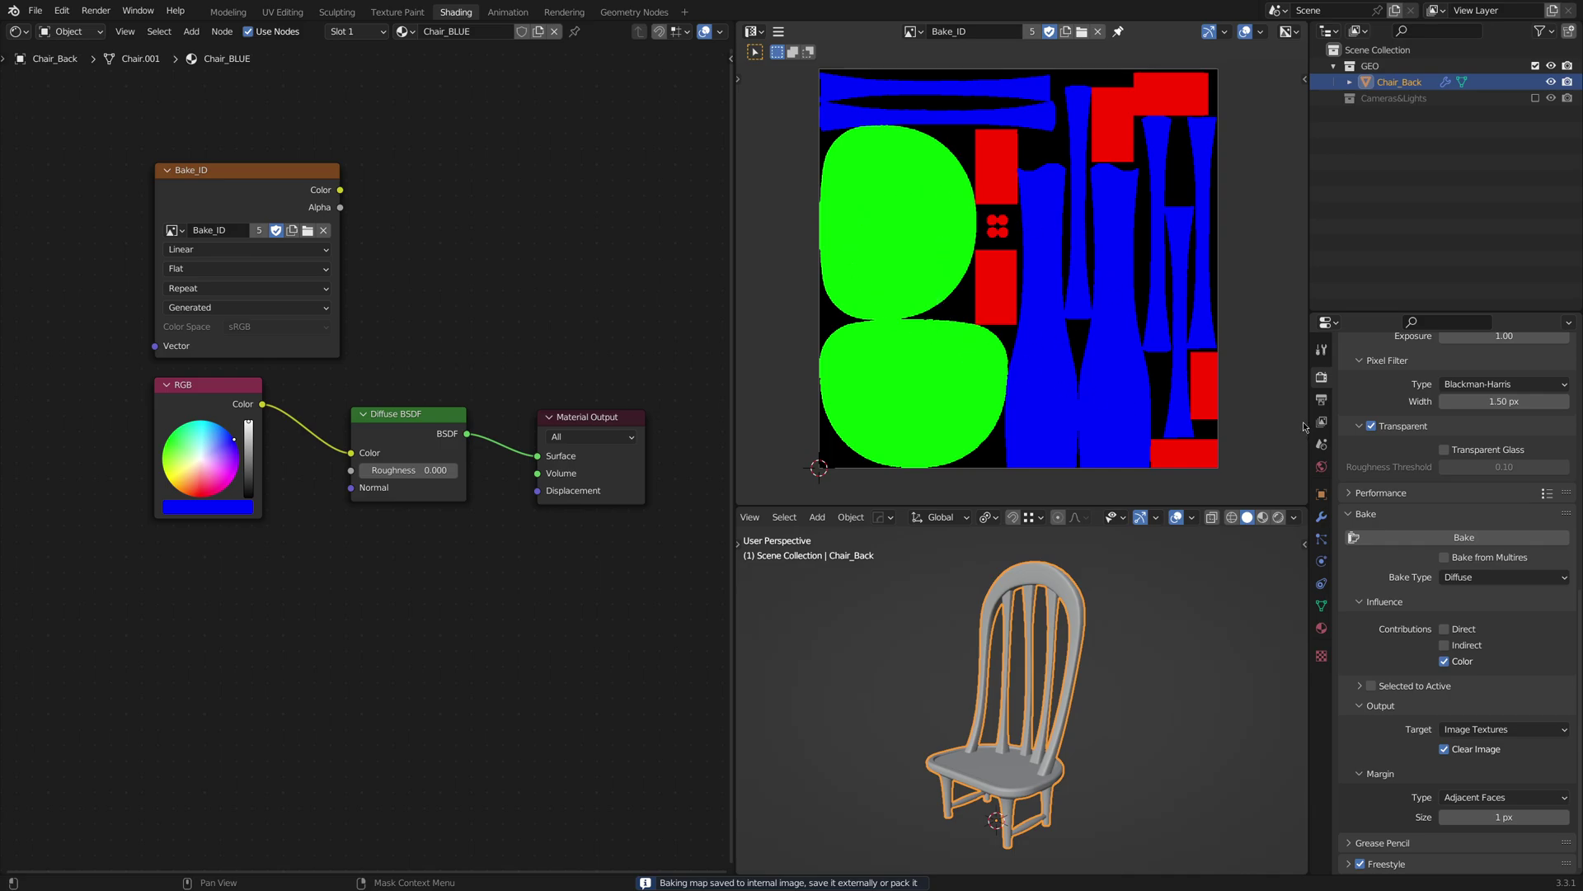
Set the render samples to 8.
{"action": "scroll", "coordinate": [1373, 648], "scroll_direction": "up", "scroll_amount": 3}
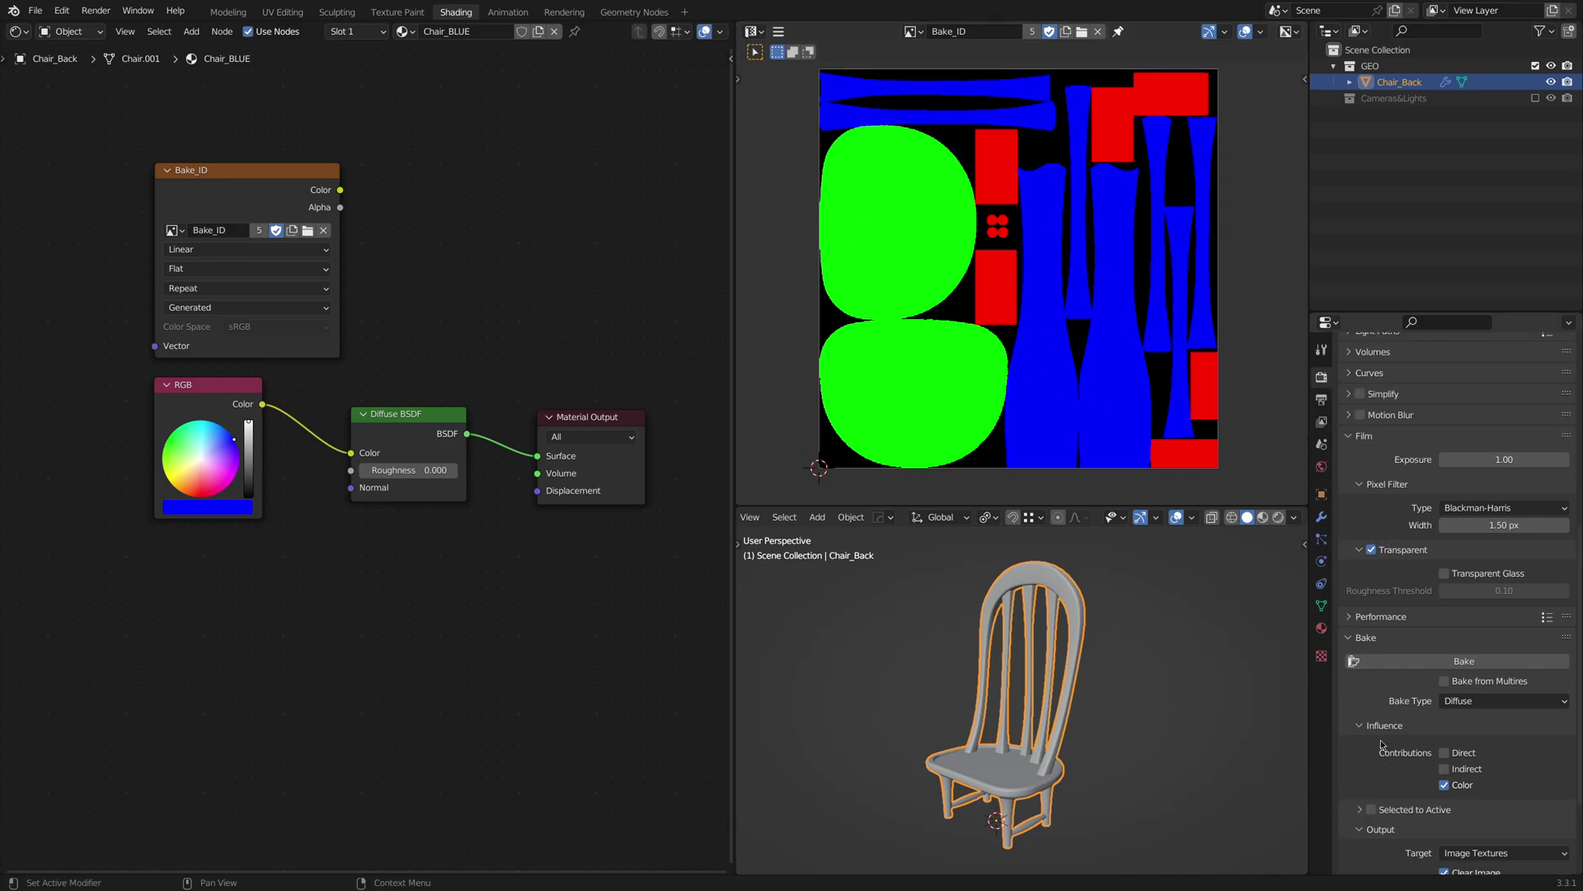
{"action": "scroll", "coordinate": [1373, 648], "scroll_direction": "up", "scroll_amount": 6}
{"action": "scroll", "coordinate": [1408, 771], "scroll_direction": "up", "scroll_amount": 3}
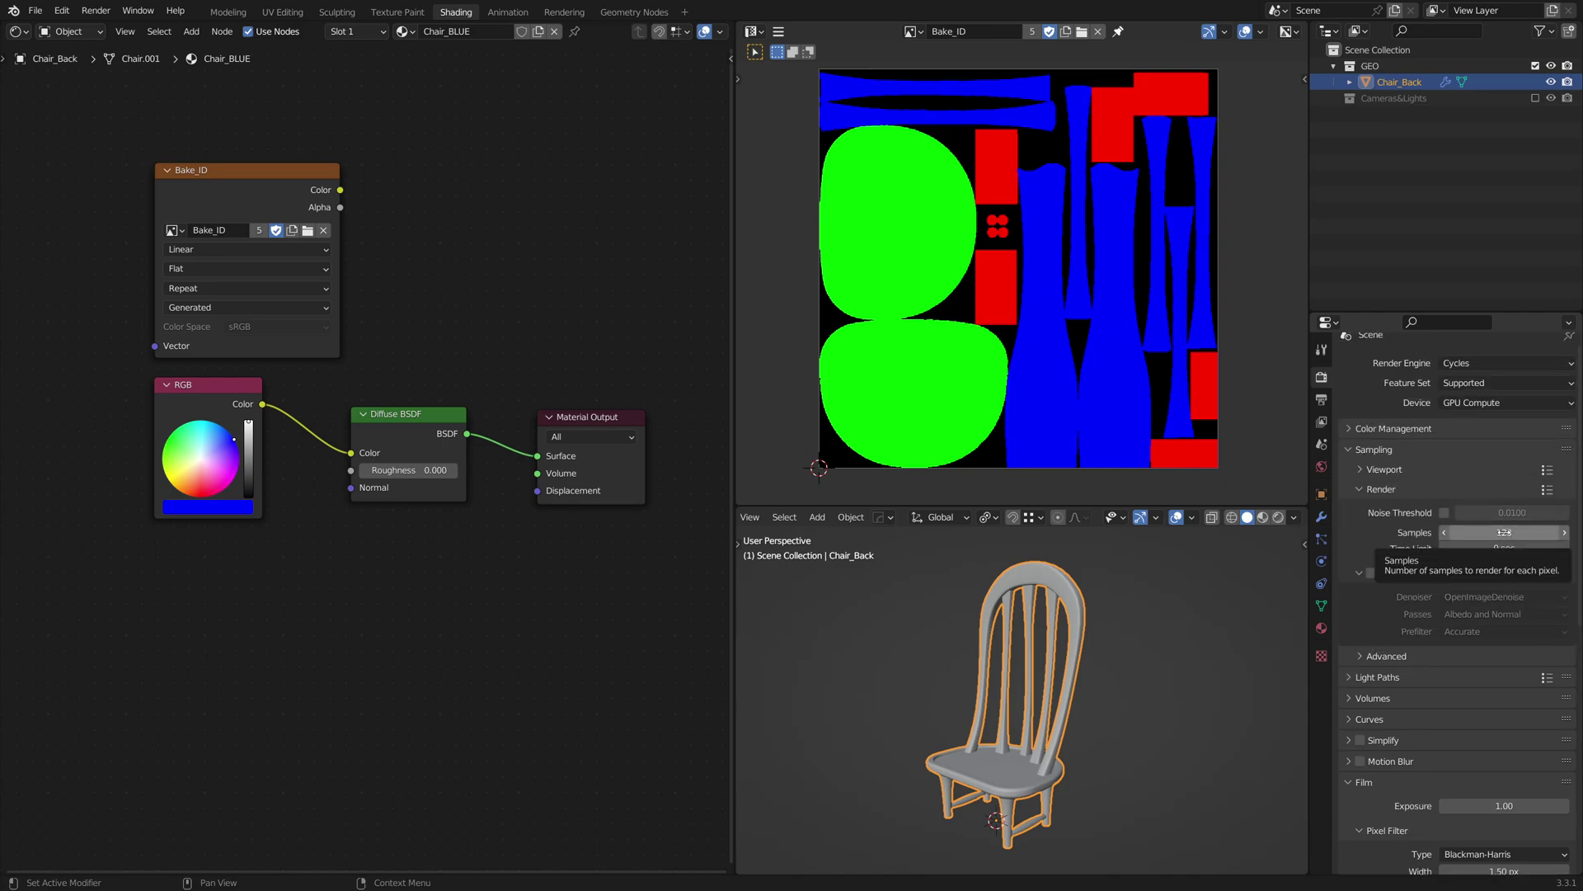
{"action": "left_click", "coordinate": [1505, 532]}
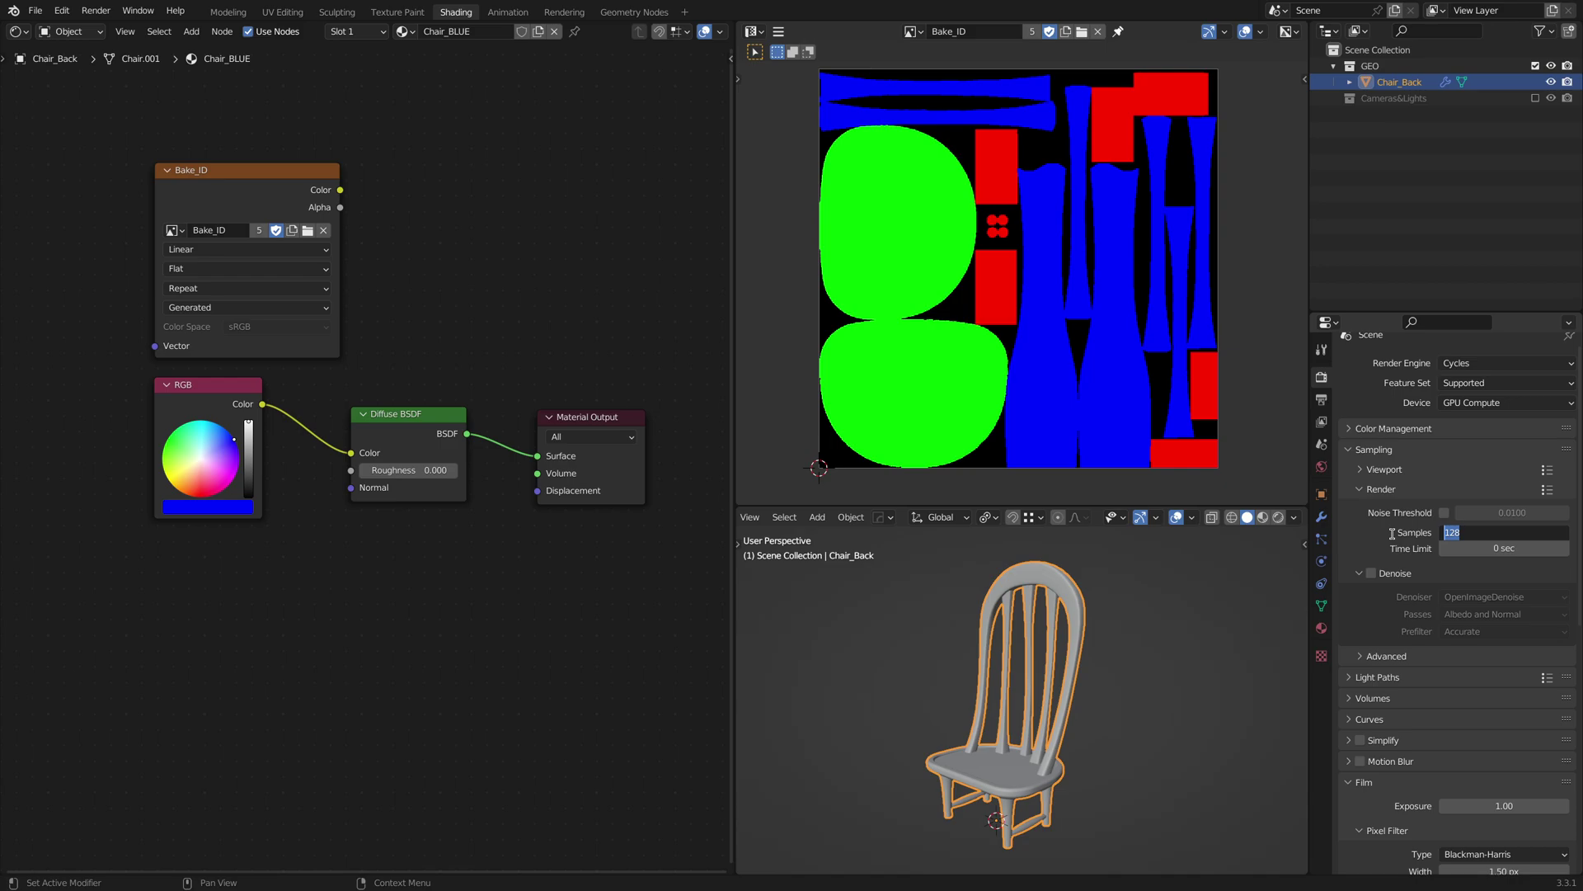
{"action": "type", "text": "8"}
{"action": "key", "text": "Return"}
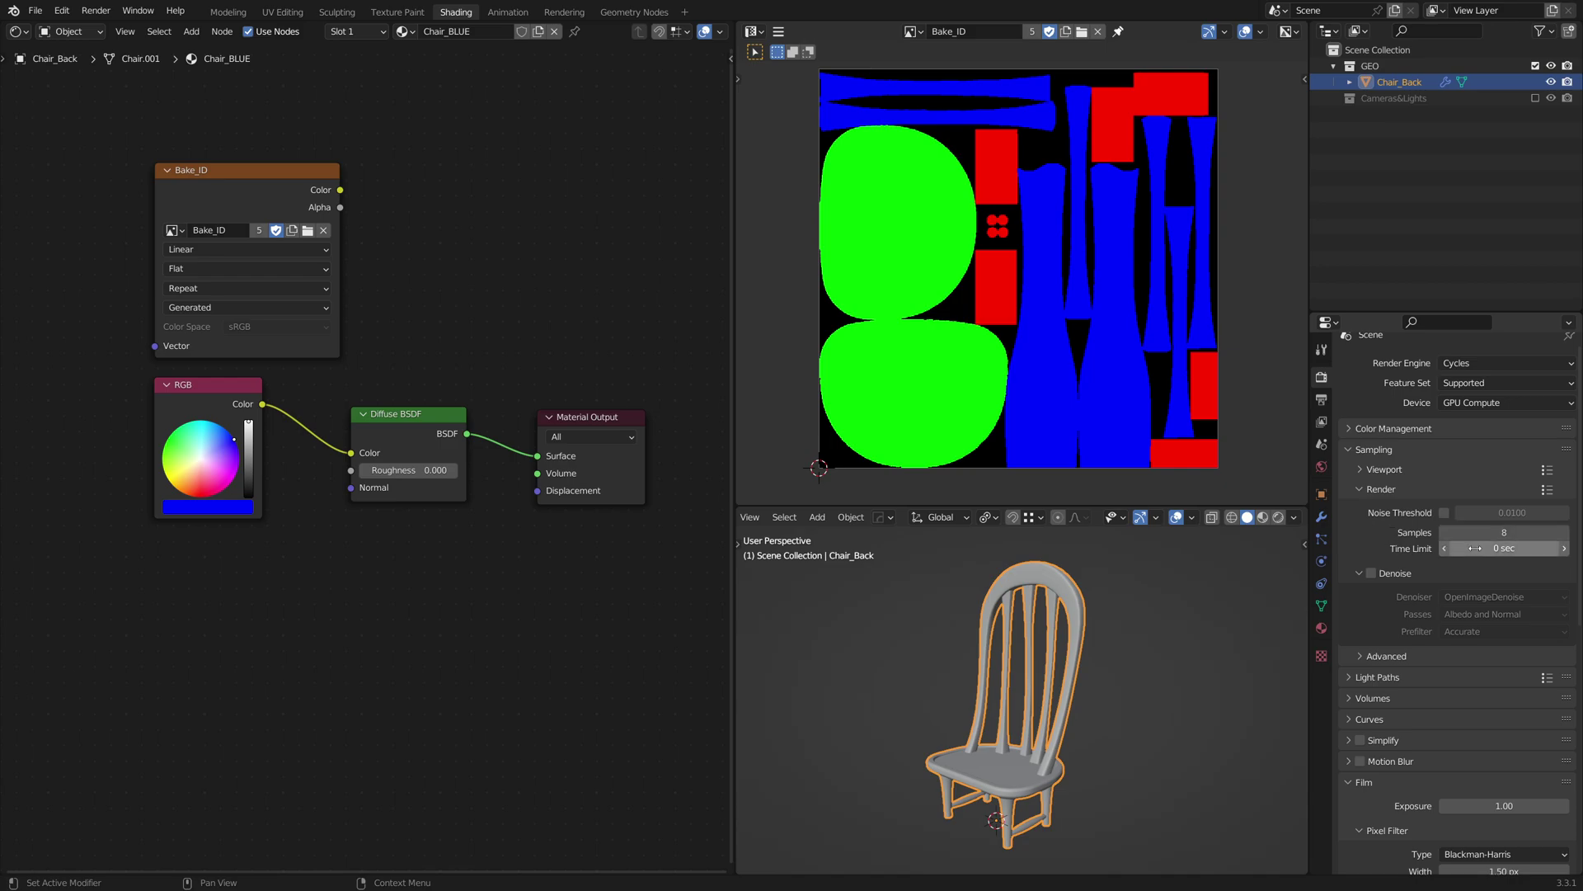
Re-bake Bake_ID with 8 samples while viewing the chair's UVs in Edit Mode.
{"action": "key", "text": "Tab"}
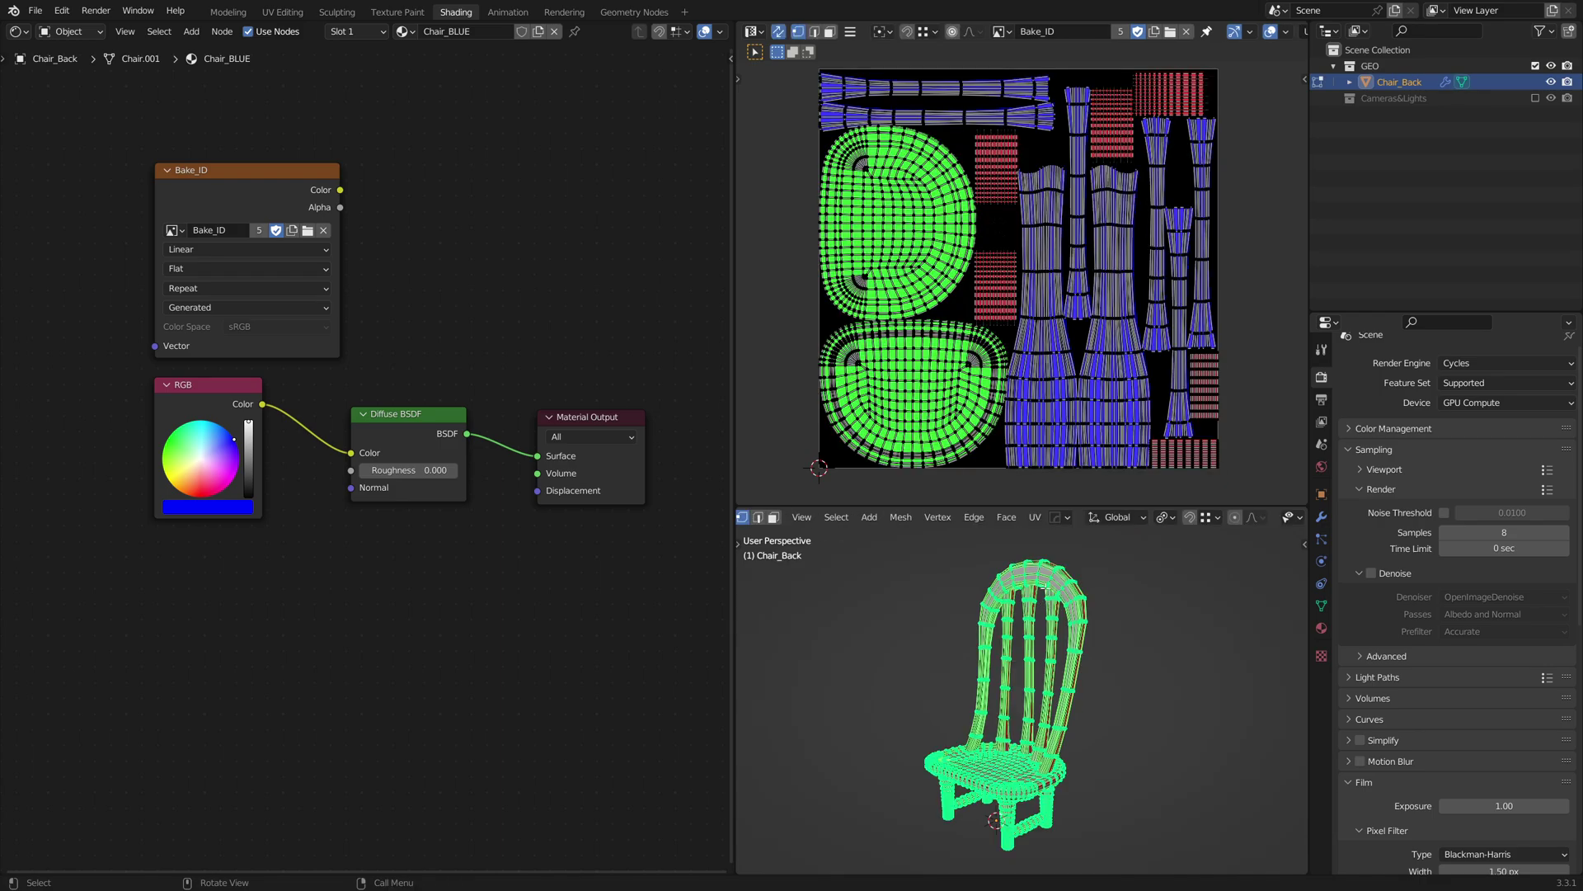
{"action": "scroll", "coordinate": [1017, 383], "scroll_direction": "up", "scroll_amount": 2}
{"action": "scroll", "coordinate": [984, 363], "scroll_direction": "up", "scroll_amount": 4}
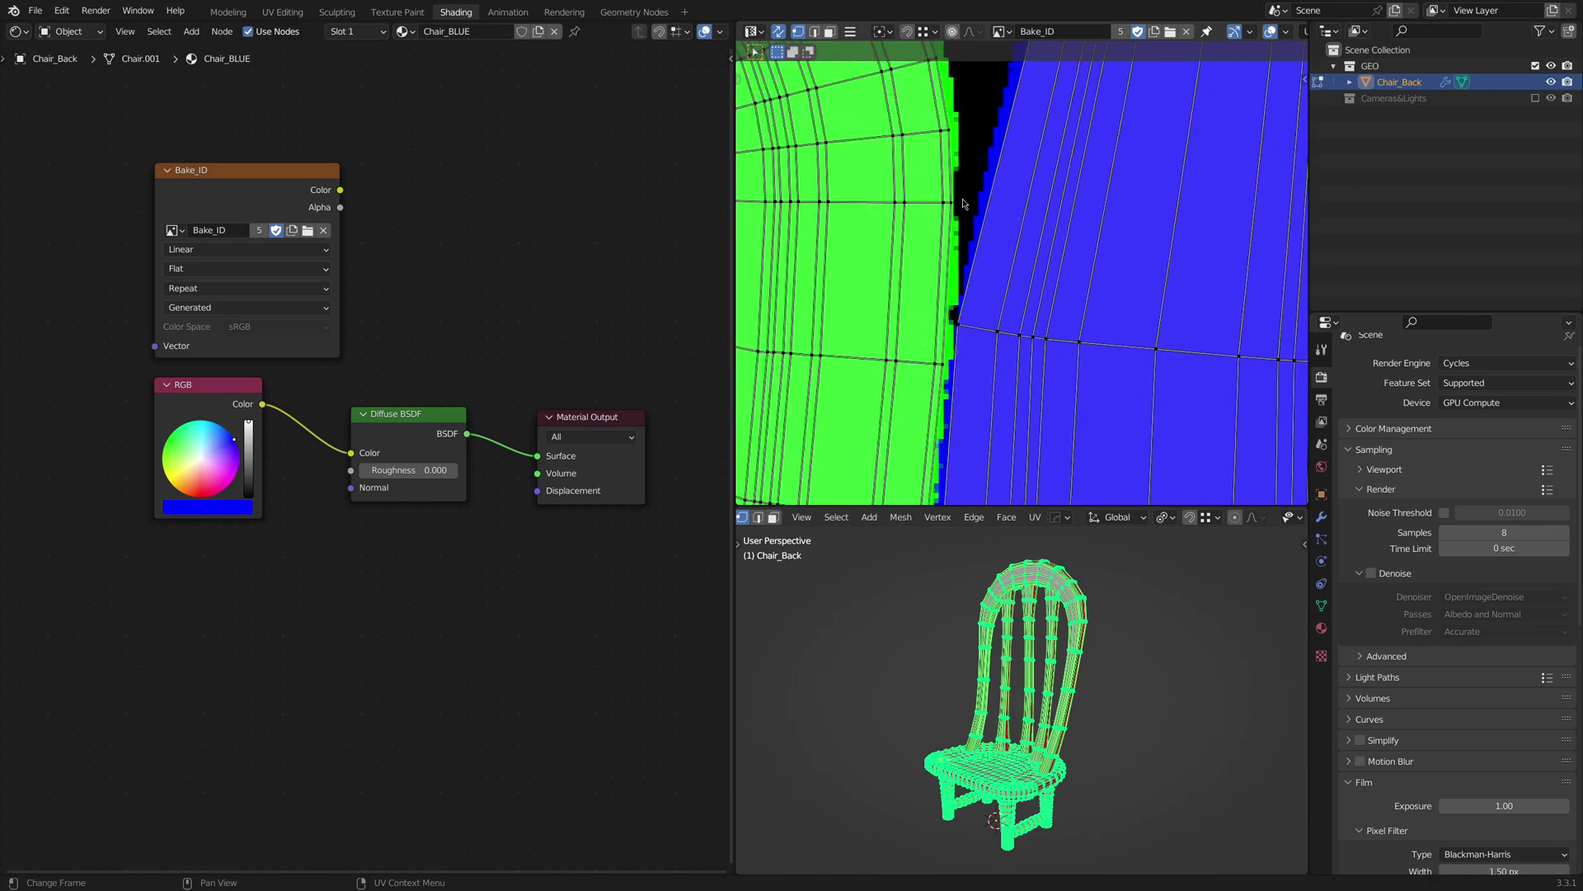
{"action": "scroll", "coordinate": [1473, 738], "scroll_direction": "down", "scroll_amount": 8}
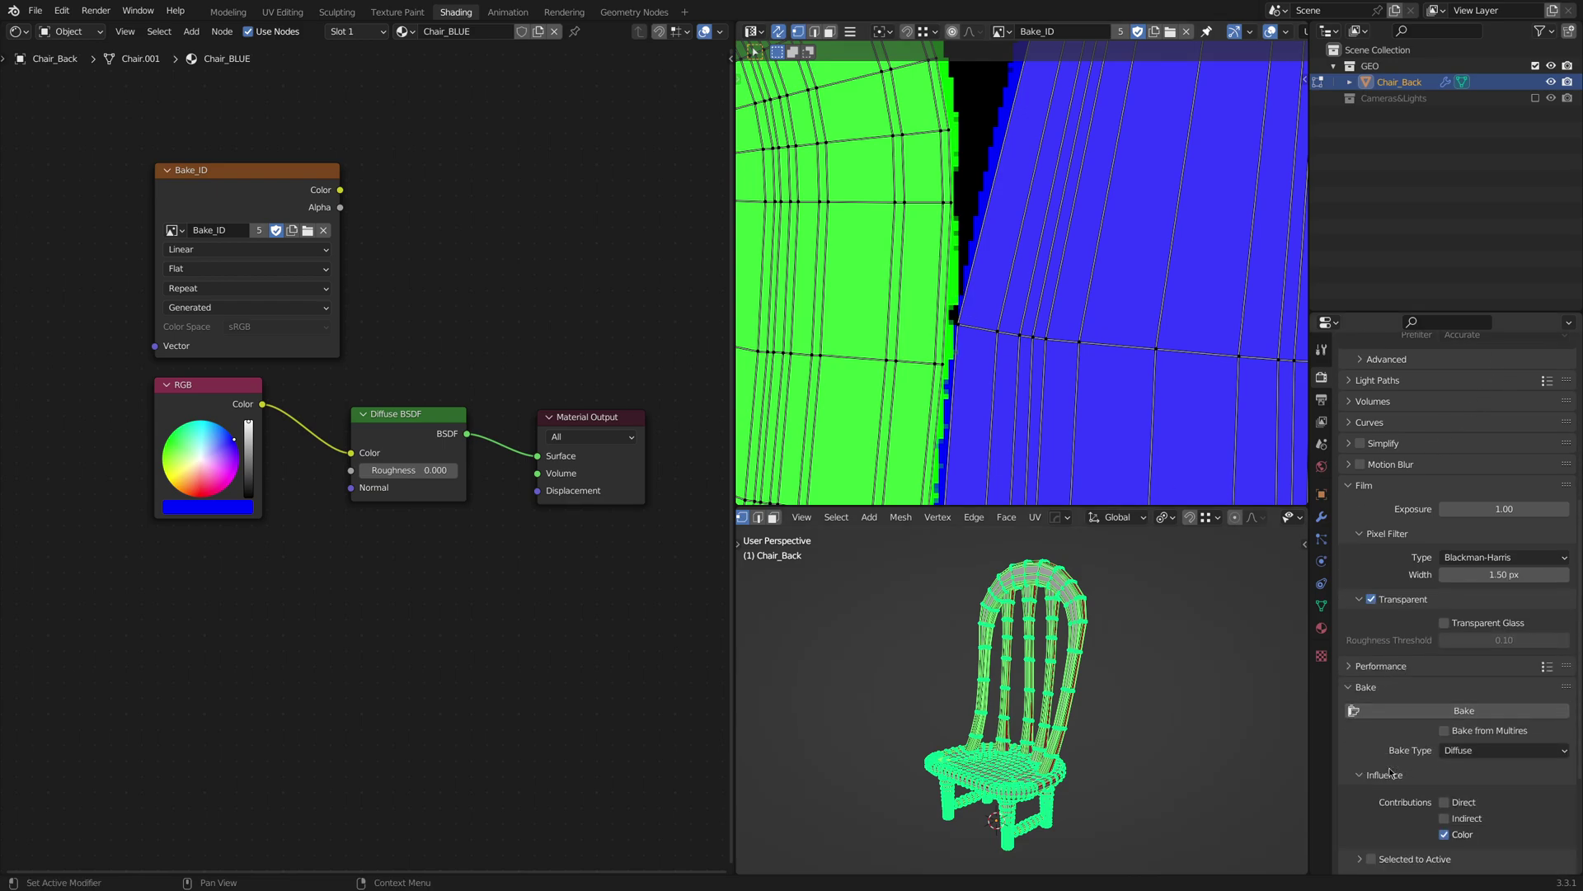
{"action": "left_click", "coordinate": [1467, 714]}
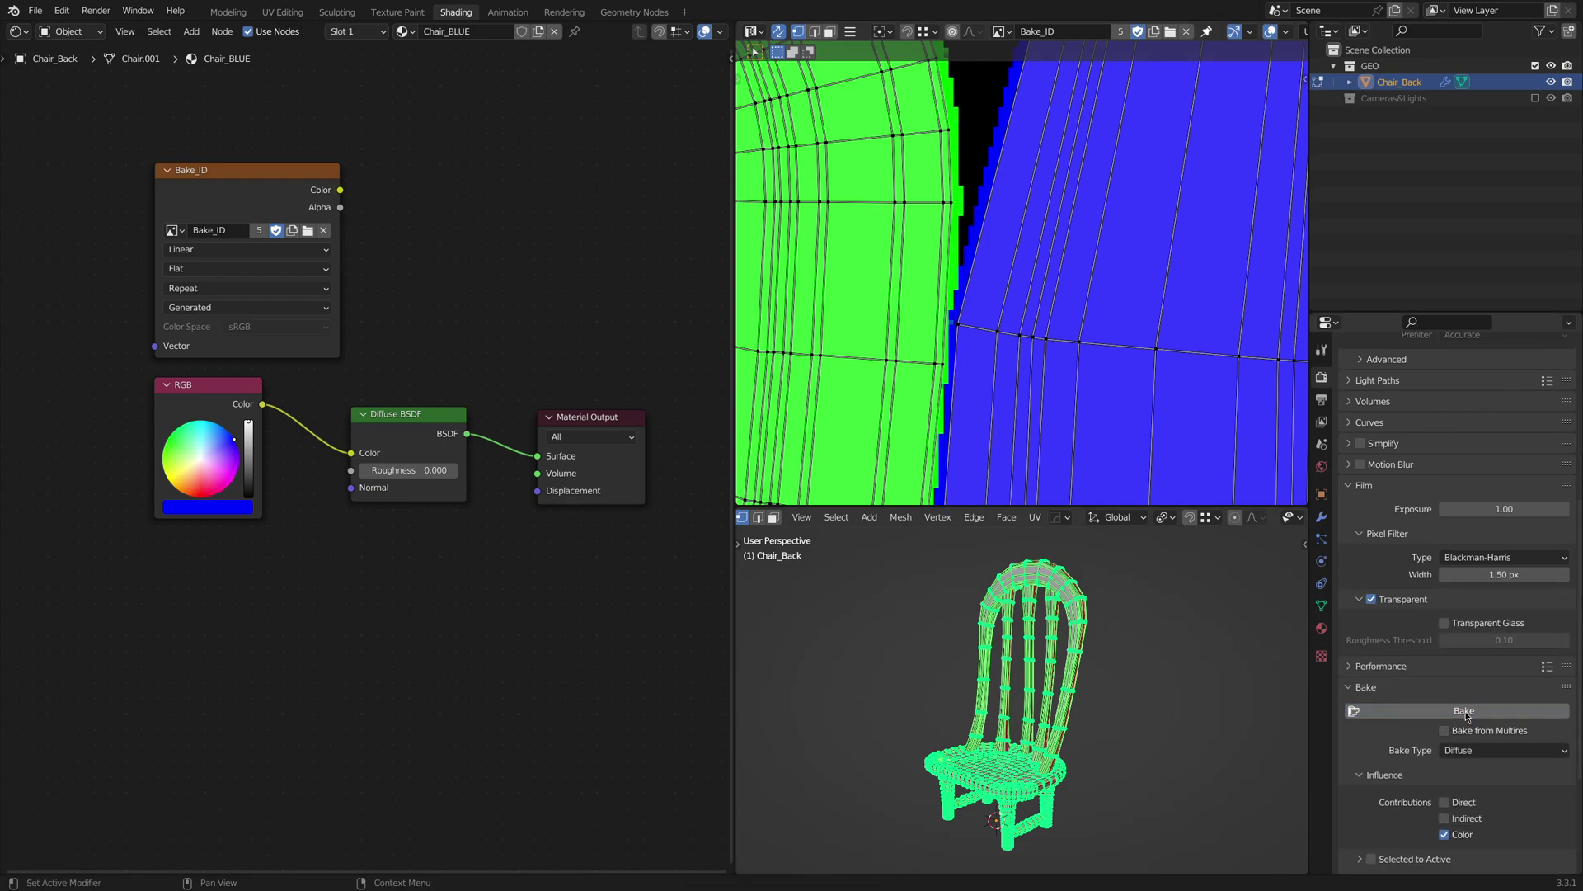
{"action": "scroll", "coordinate": [975, 363], "scroll_direction": "down", "scroll_amount": 5}
{"action": "scroll", "coordinate": [976, 363], "scroll_direction": "down", "scroll_amount": 2}
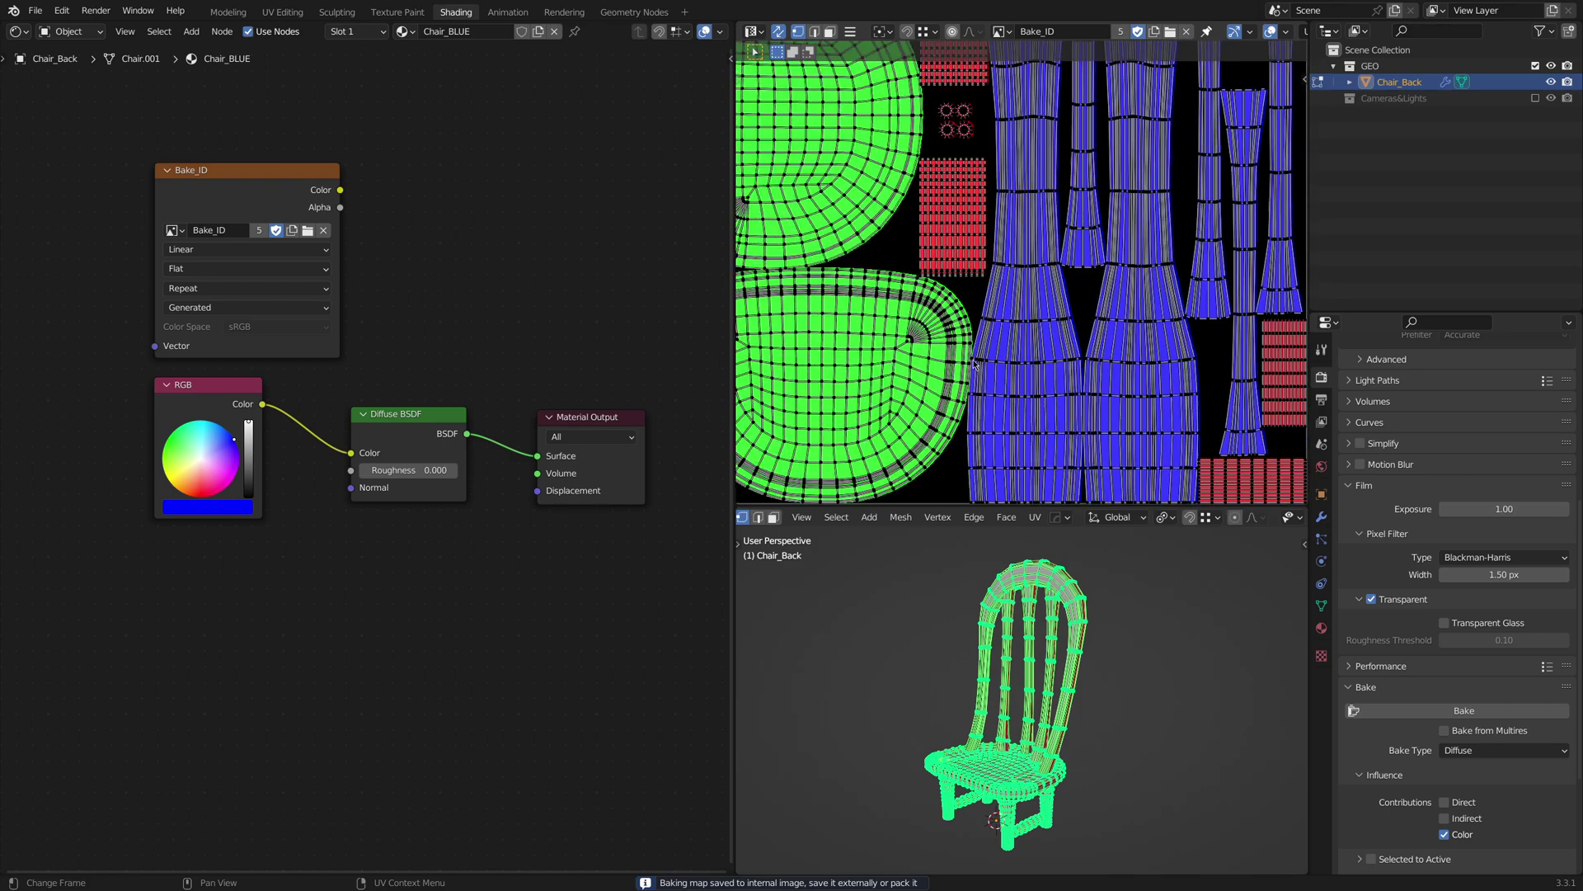
{"action": "scroll", "coordinate": [997, 379], "scroll_direction": "down", "scroll_amount": 1}
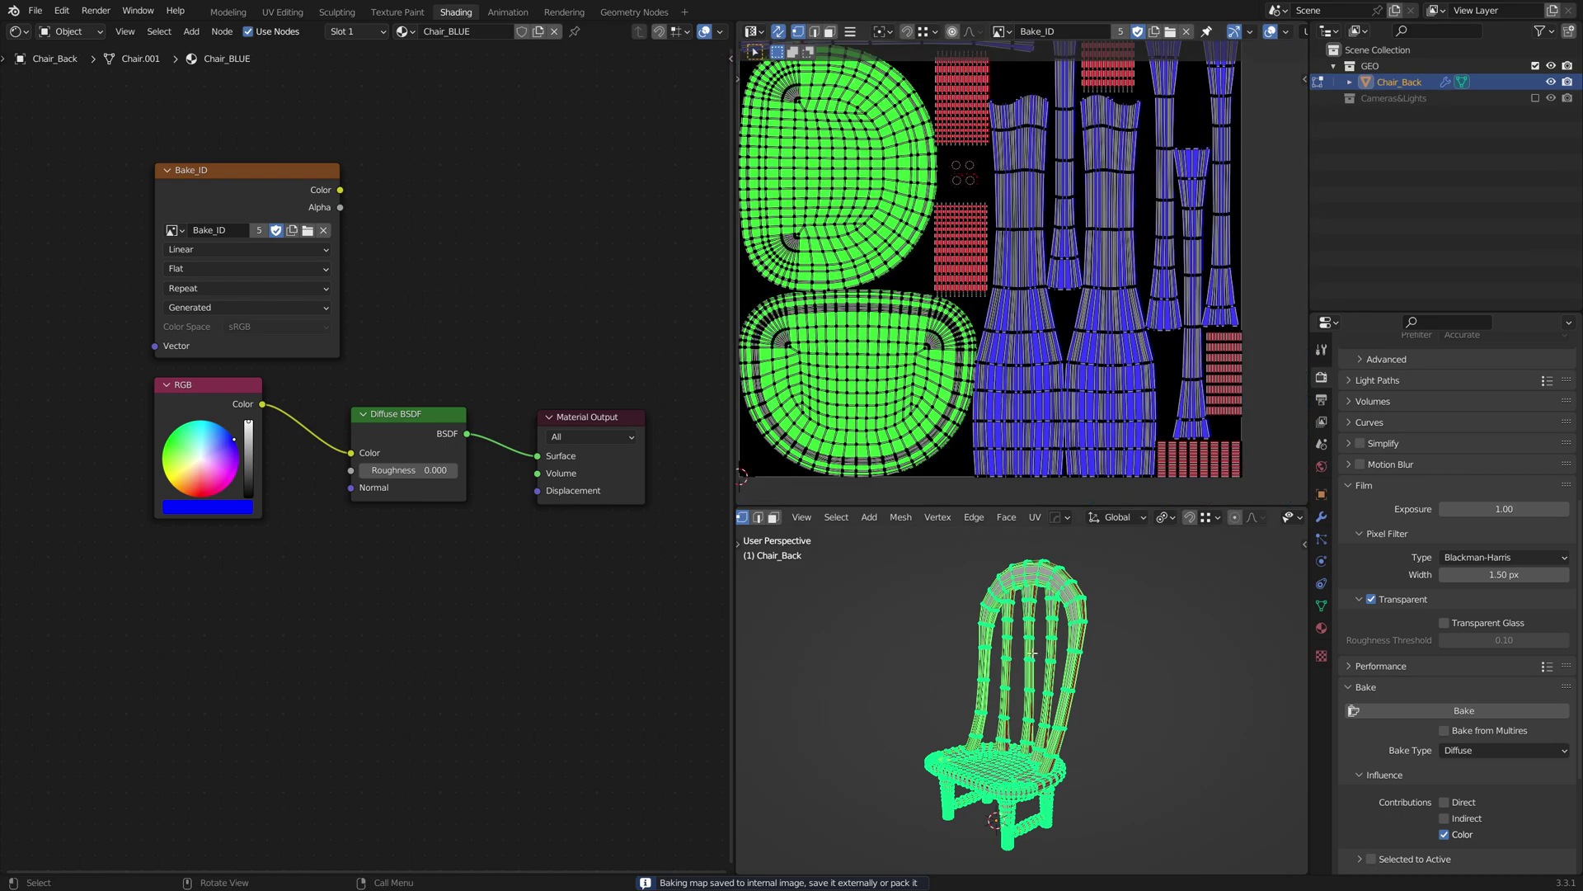
{"action": "key", "text": "a"}
{"action": "key", "text": "alt+a"}
Back in Object Mode, reset the render samples to their 4096 default.
{"action": "key", "text": "Tab"}
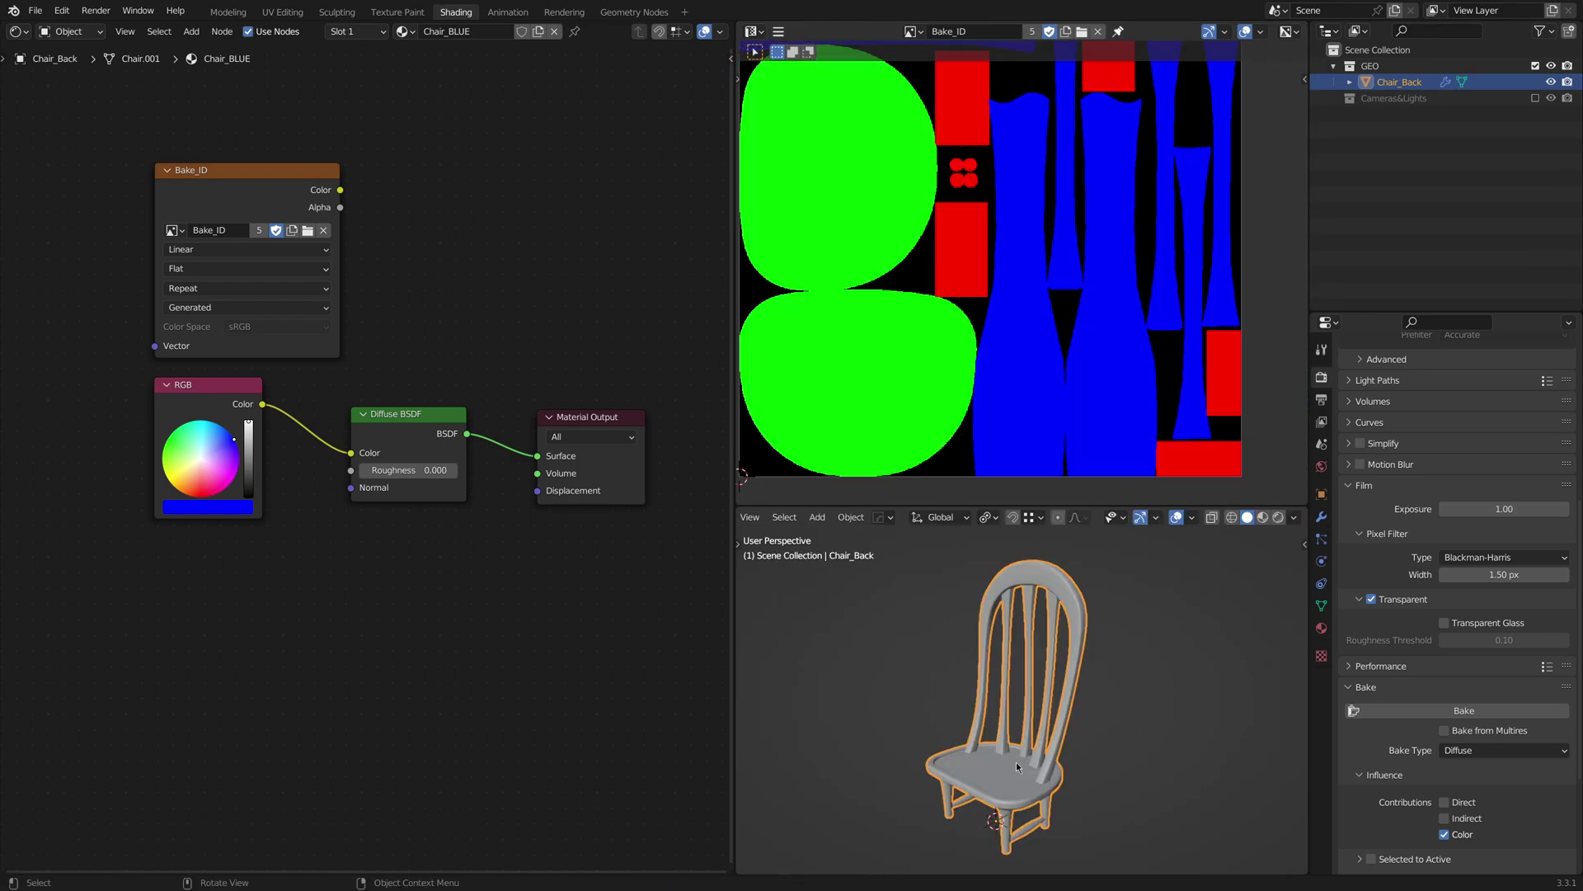
{"action": "scroll", "coordinate": [1437, 674], "scroll_direction": "up", "scroll_amount": 5}
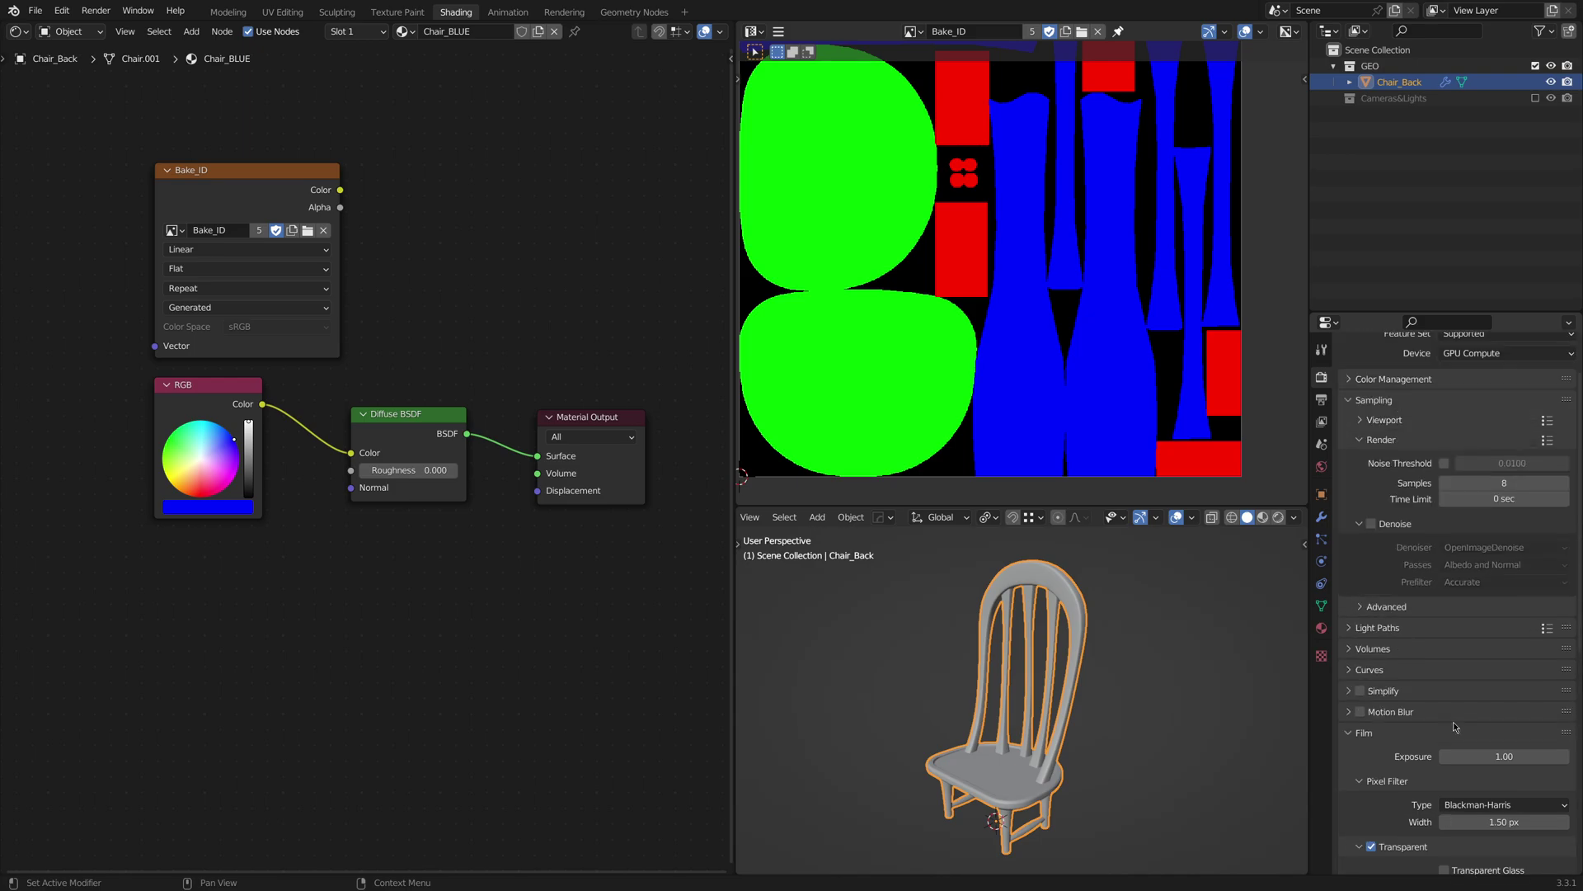
{"action": "right_click", "coordinate": [1447, 484]}
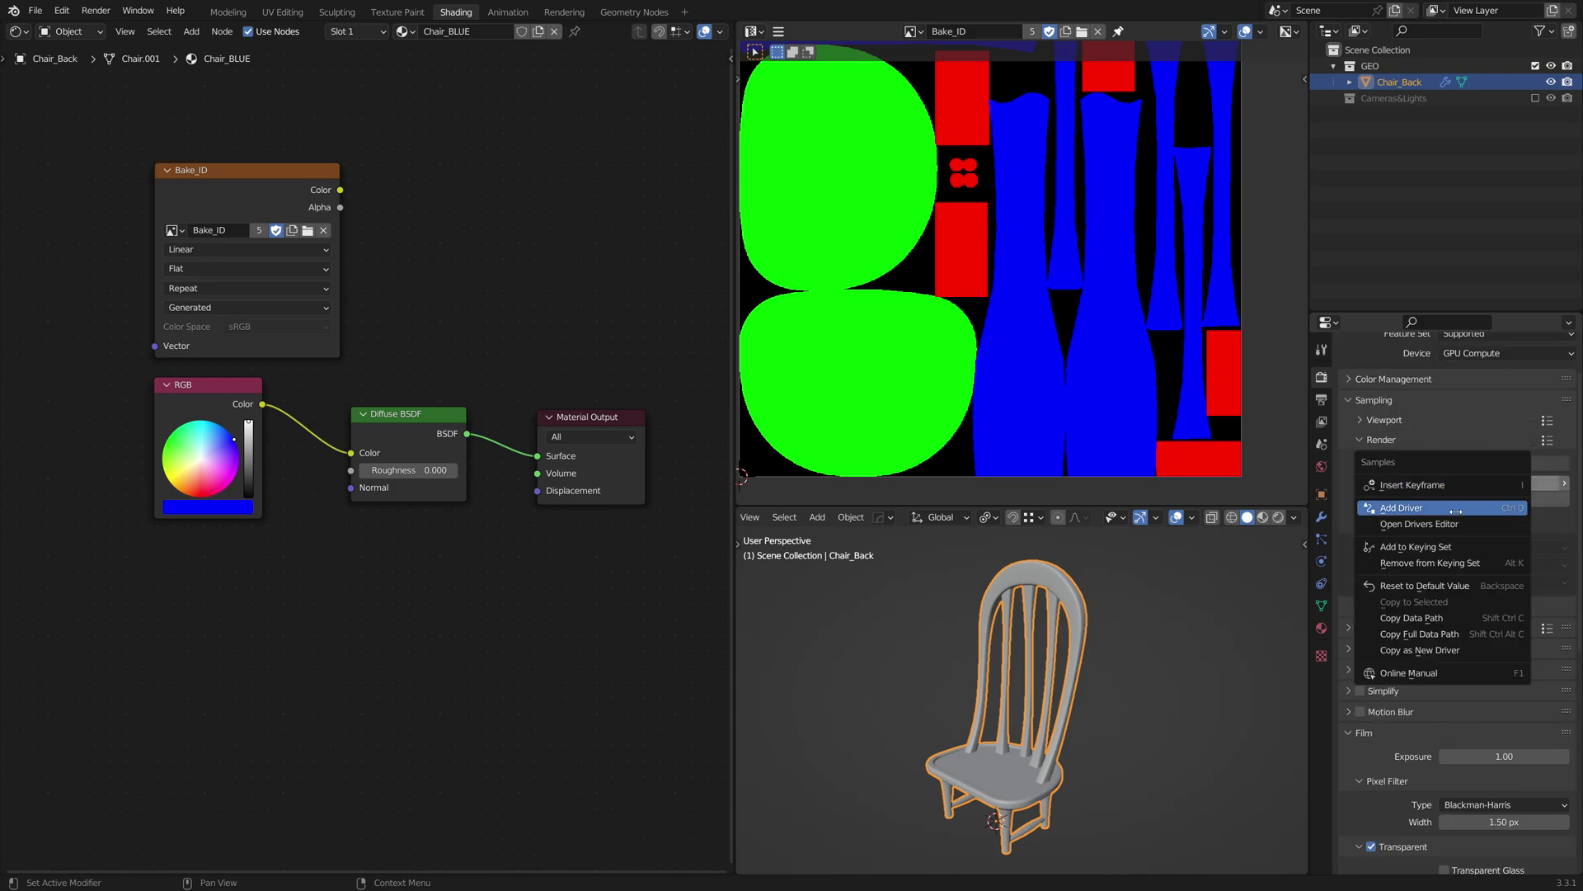
{"action": "left_click", "coordinate": [1450, 585]}
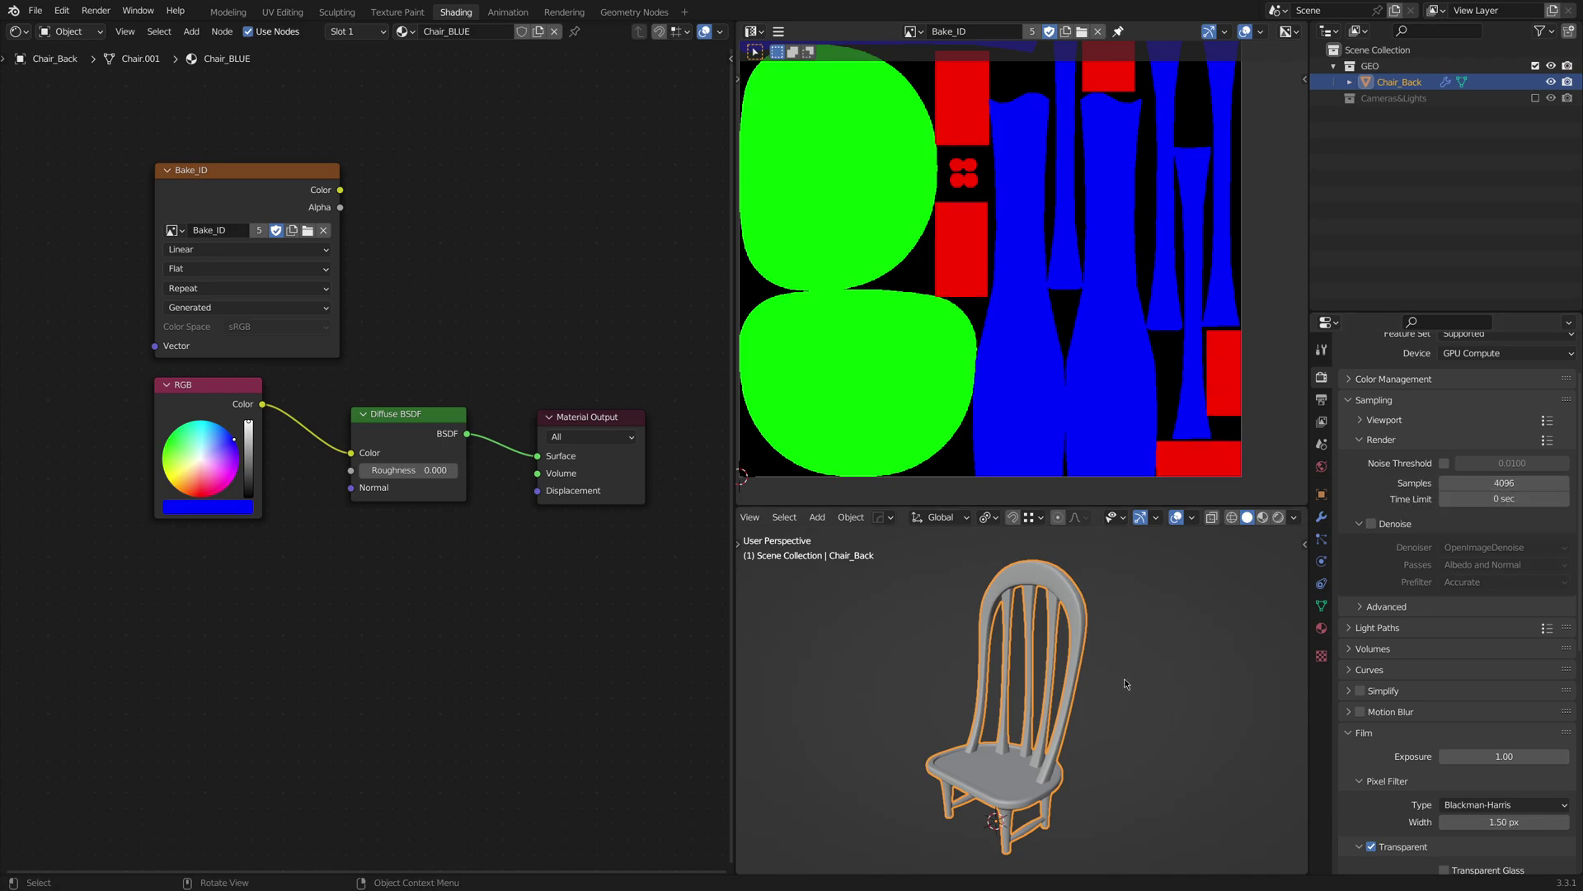
Start a bake of the ID map and cancel it partway.
{"action": "scroll", "coordinate": [1468, 742], "scroll_direction": "down", "scroll_amount": 5}
{"action": "left_click", "coordinate": [1466, 763]}
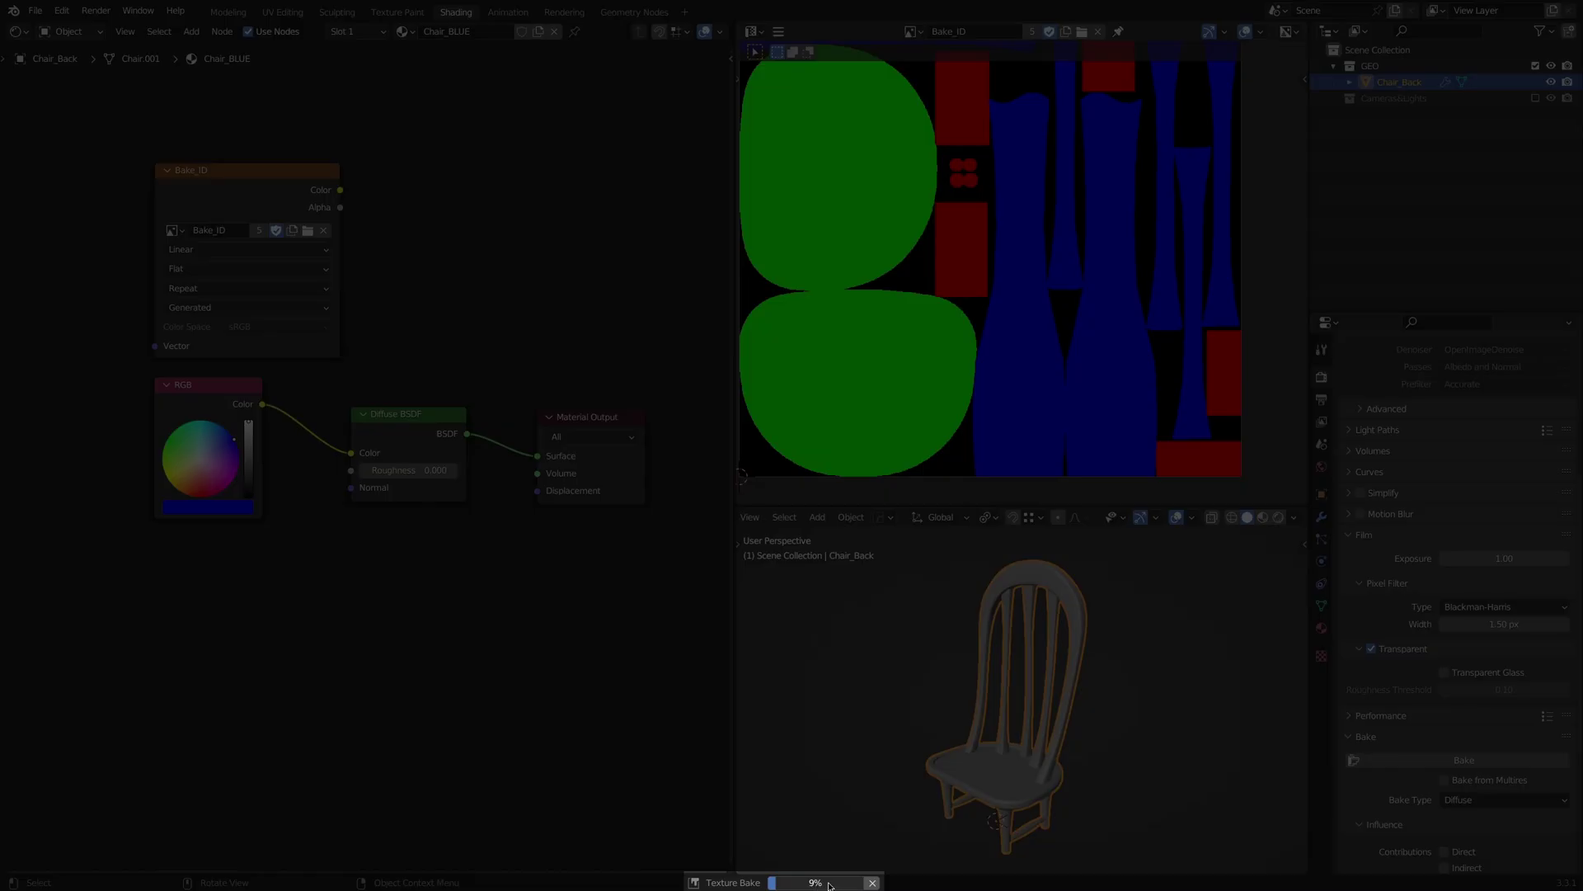
{"action": "left_click", "coordinate": [872, 882]}
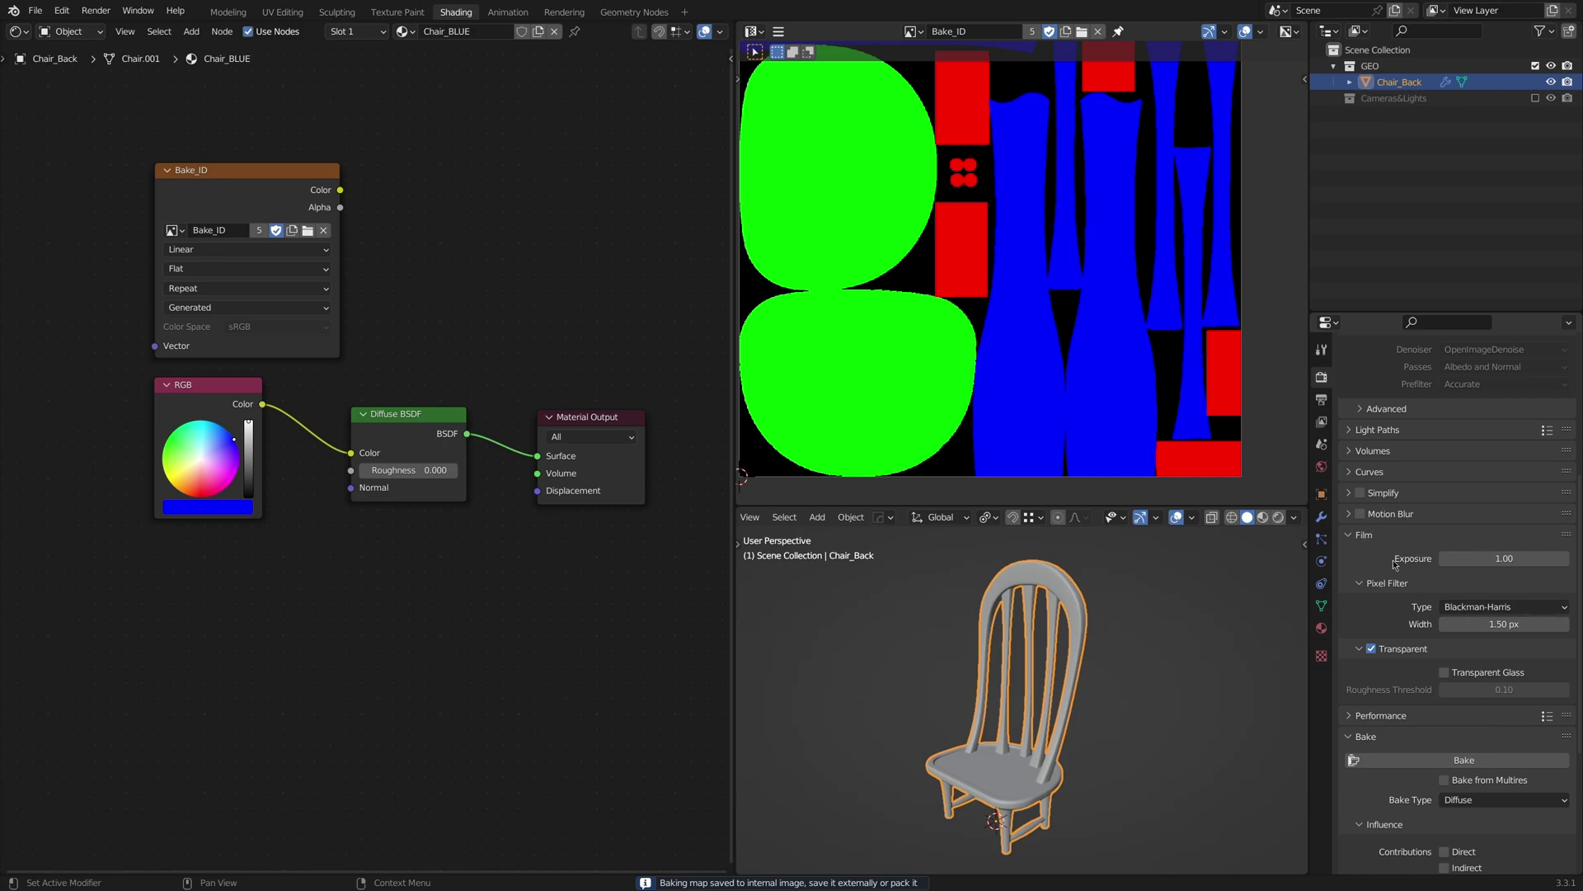
{"action": "scroll", "coordinate": [1394, 564], "scroll_direction": "down", "scroll_amount": 2}
{"action": "scroll", "coordinate": [1418, 569], "scroll_direction": "up", "scroll_amount": 5}
Set the render samples to 16.
{"action": "scroll", "coordinate": [1437, 578], "scroll_direction": "up", "scroll_amount": 3}
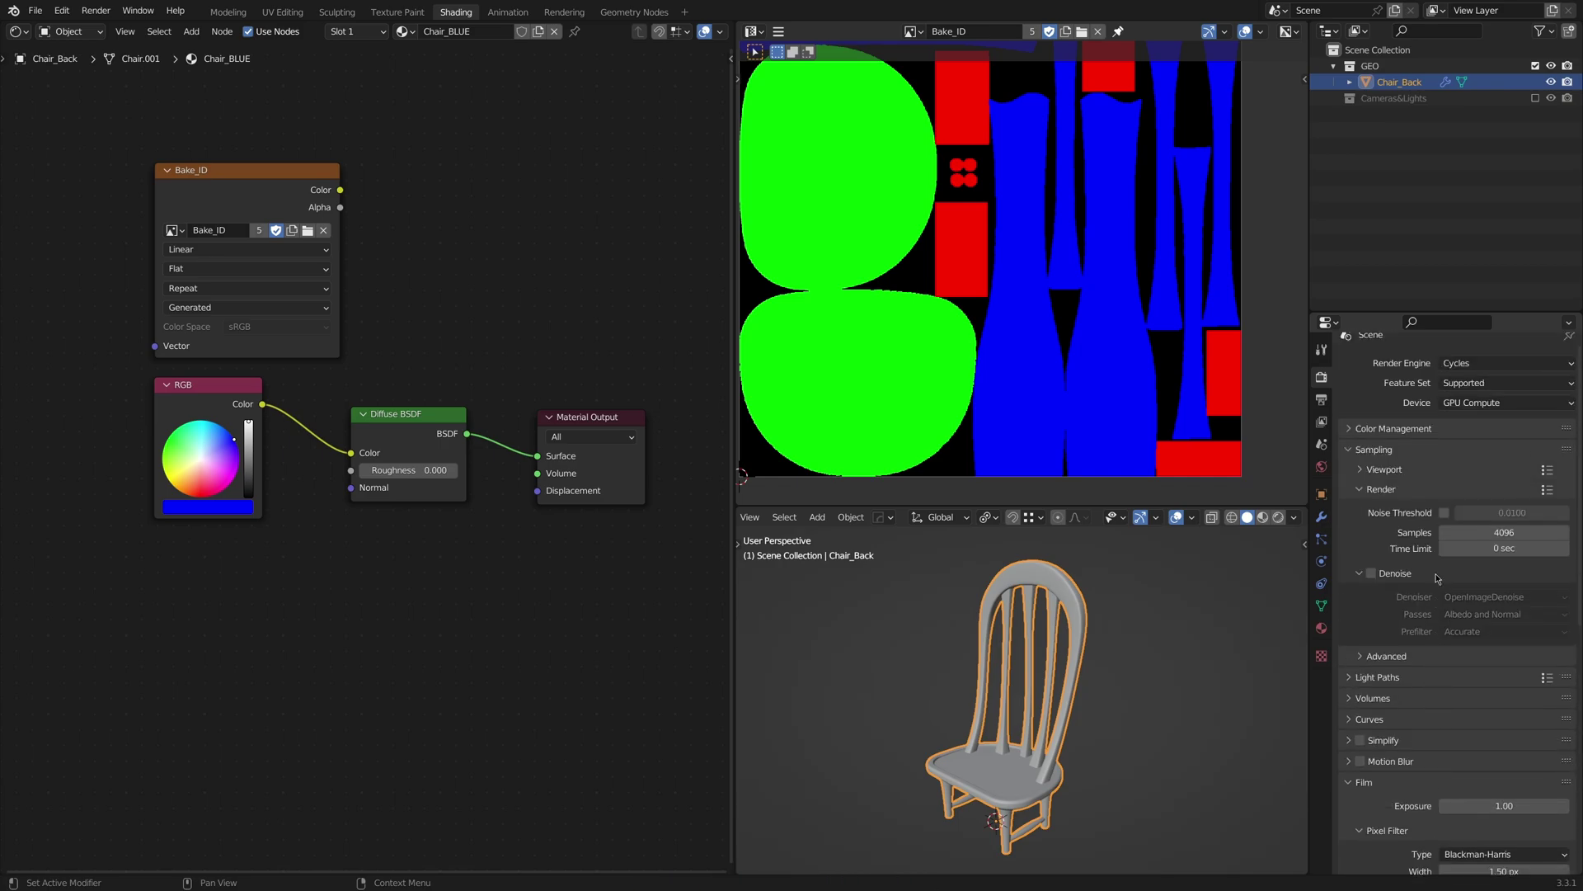
{"action": "left_click", "coordinate": [1486, 532]}
{"action": "type", "text": "16"}
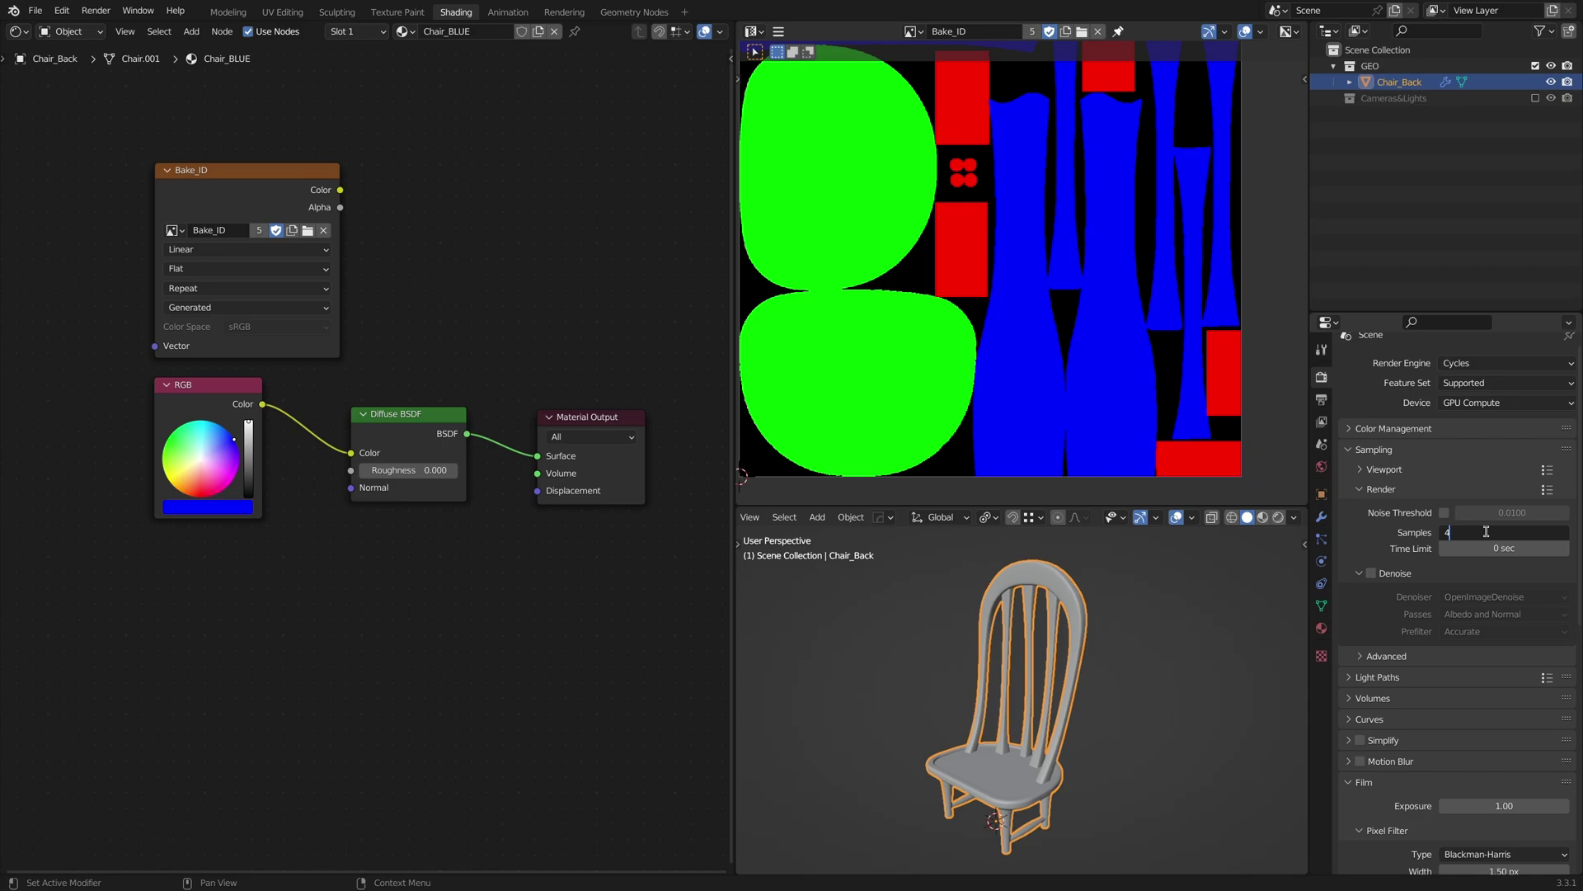
{"action": "key", "text": "Return"}
Bake the ID colour map into Bake_ID again with 16 samples.
{"action": "scroll", "coordinate": [1392, 742], "scroll_direction": "down", "scroll_amount": 6}
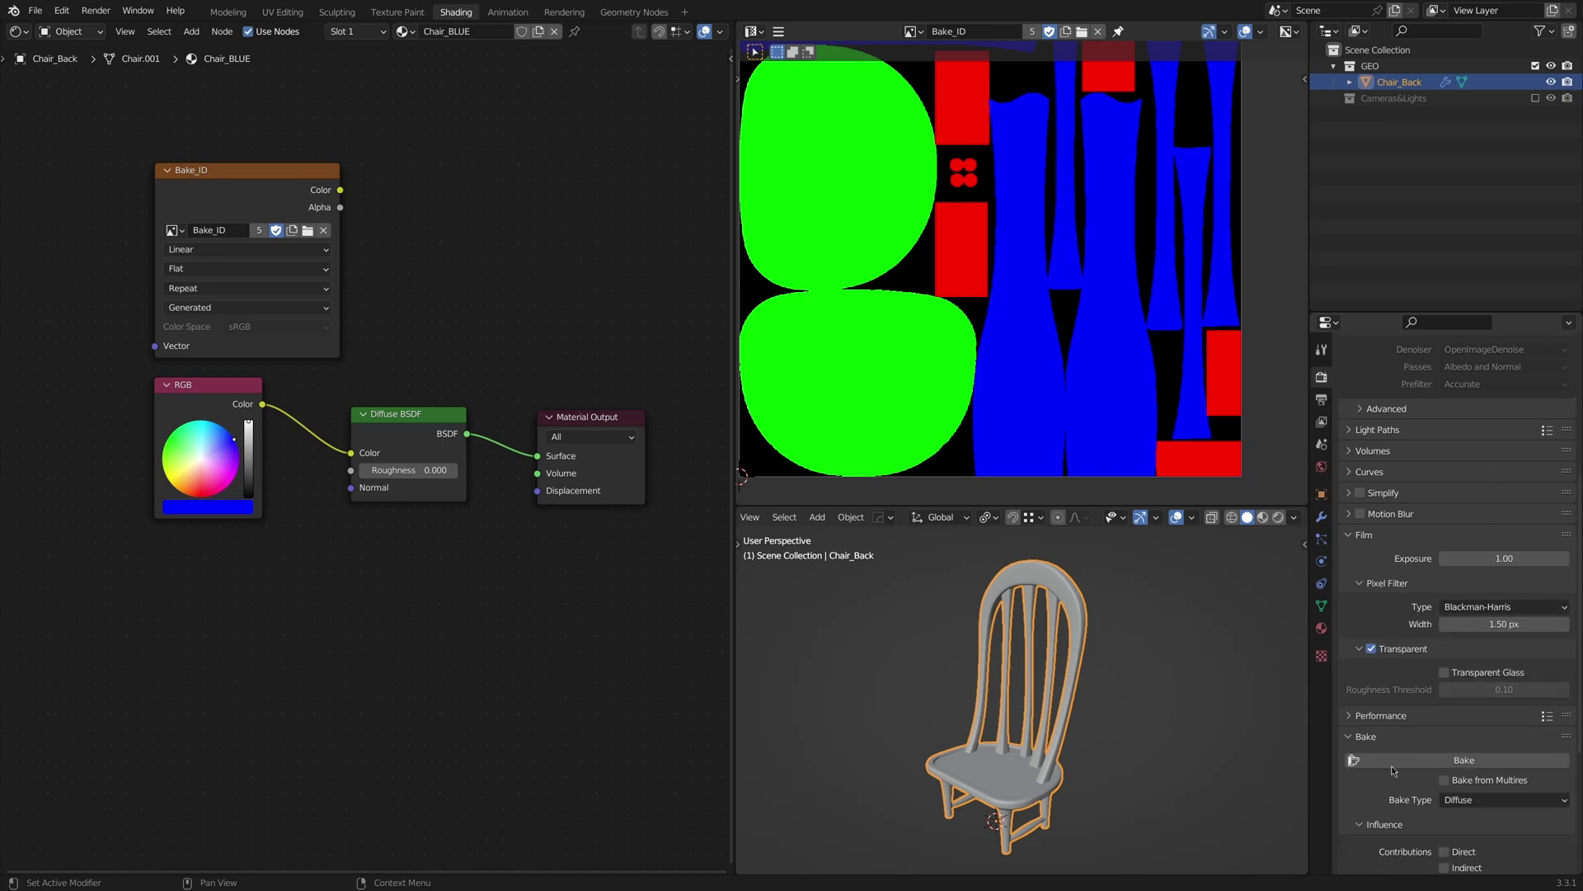
{"action": "left_click", "coordinate": [1447, 763]}
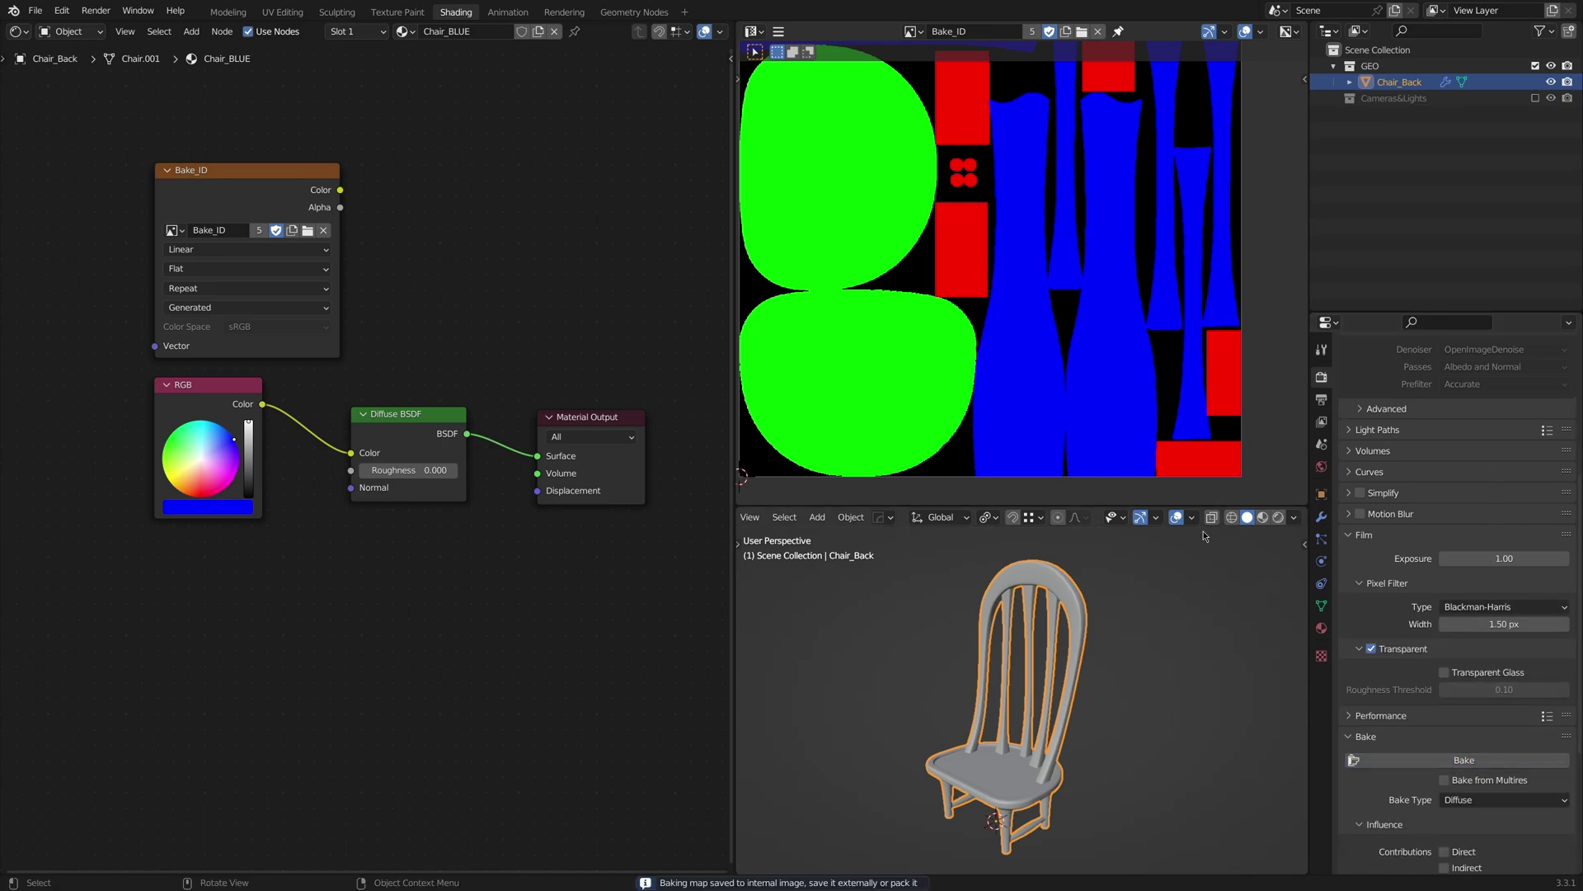
{"action": "scroll", "coordinate": [989, 375], "scroll_direction": "up", "scroll_amount": 5}
{"action": "scroll", "coordinate": [932, 321], "scroll_direction": "up", "scroll_amount": 3}
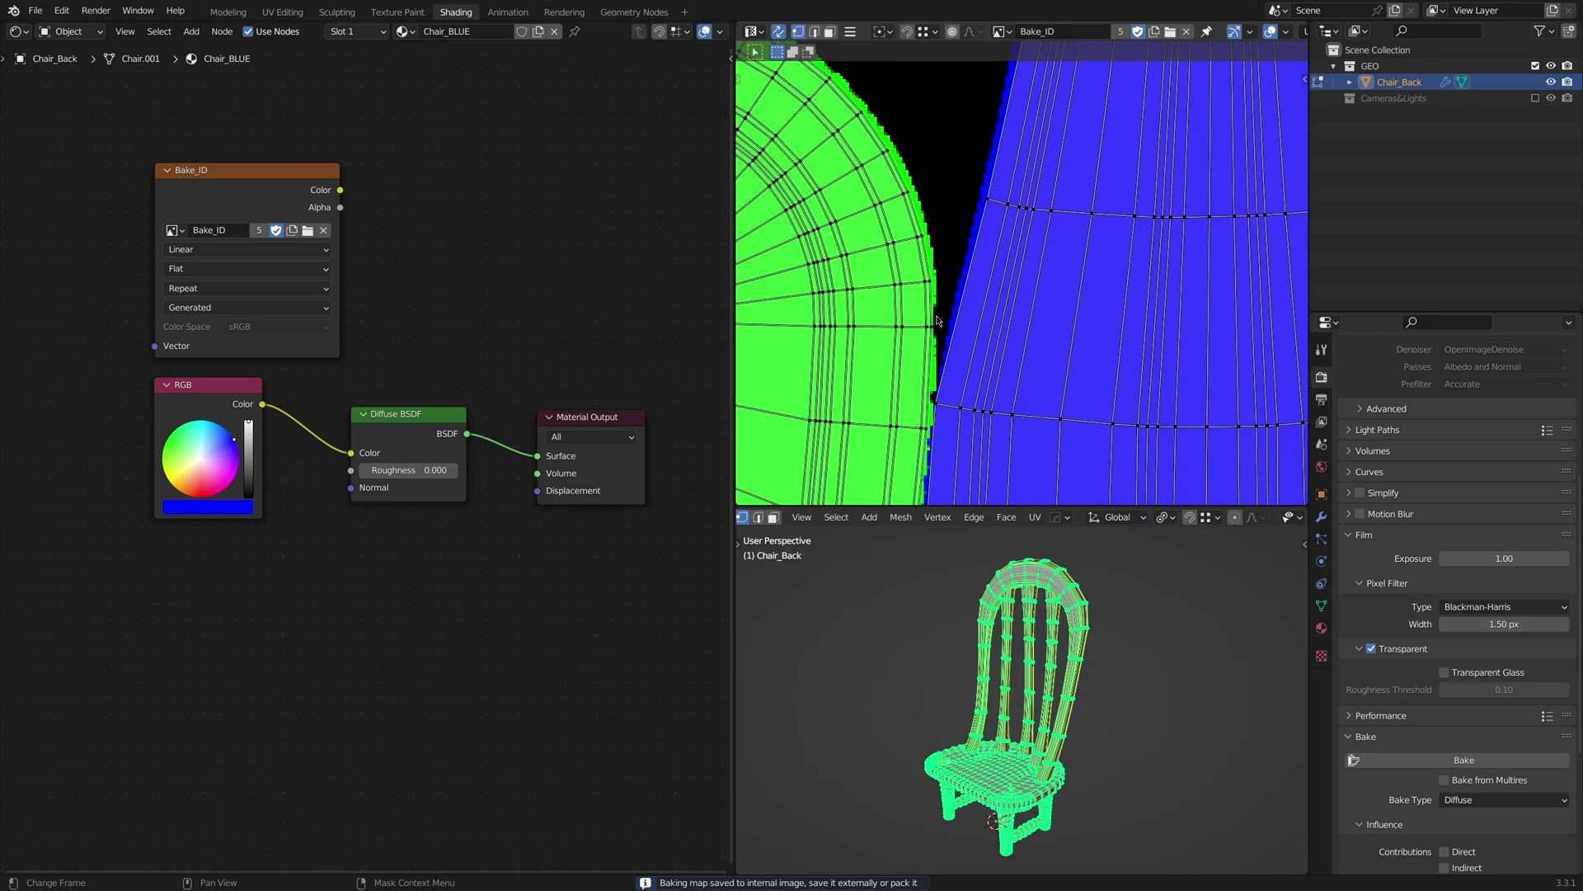